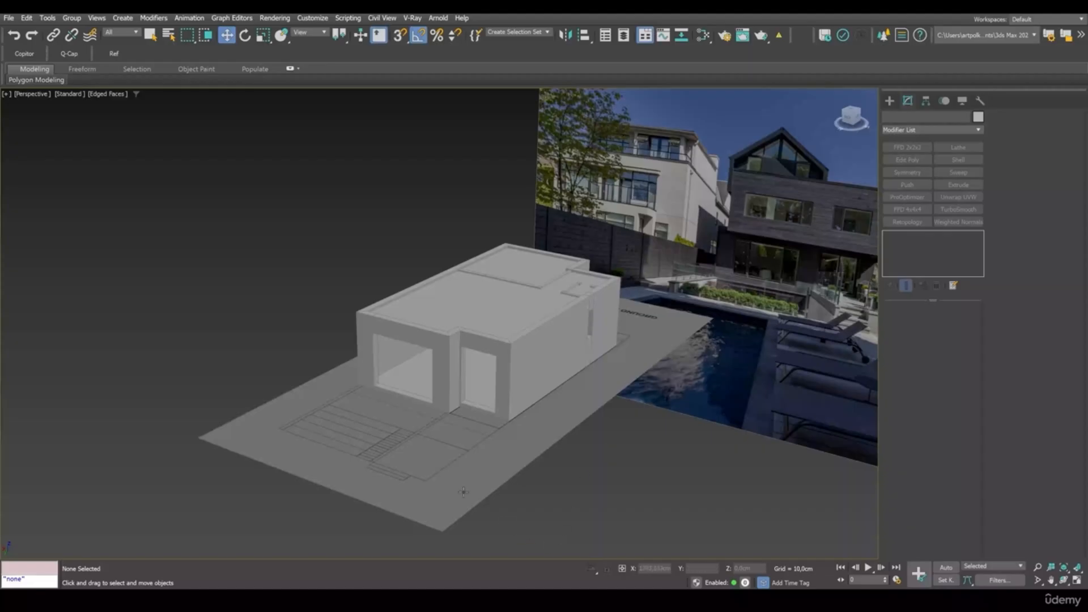
- Open the Layer Explorer and unhide all hidden objects in the scene, viewing the model in wireframe
{"action": "left_click", "coordinate": [624, 38]}
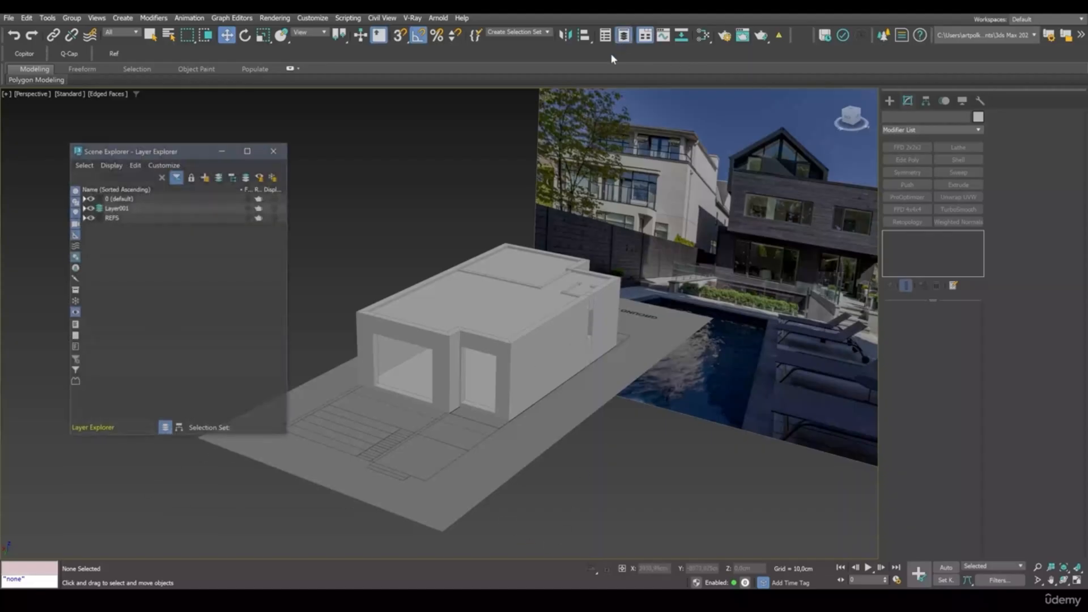
{"action": "left_click", "coordinate": [525, 369]}
{"action": "key", "text": "F3"}
{"action": "middle_click_drag", "start_coordinate": [532, 374], "coordinate": [586, 376], "text": "alt"}
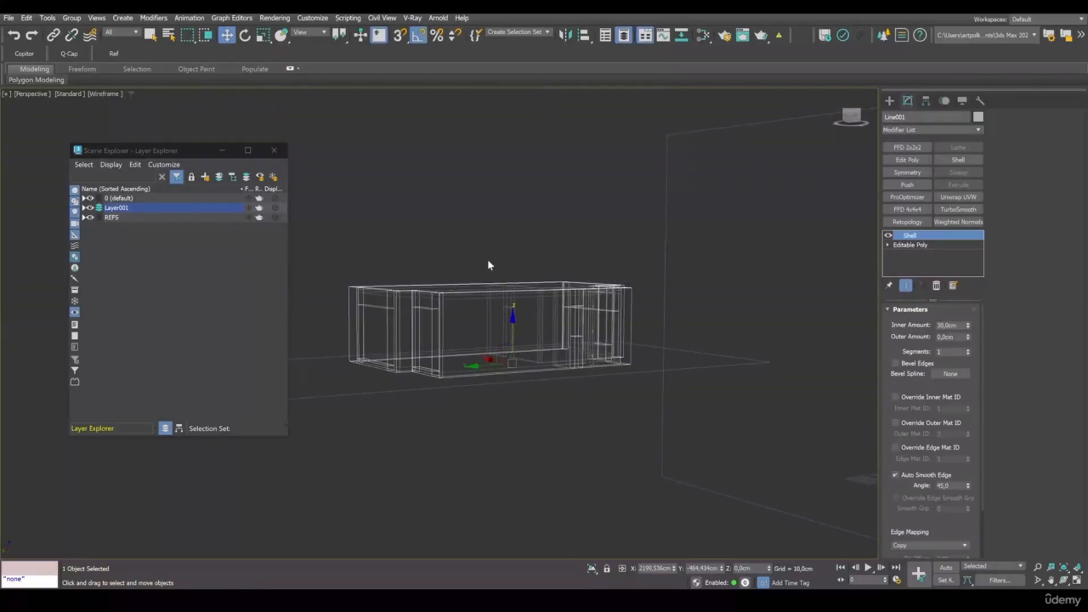
{"action": "right_click", "coordinate": [499, 193]}
{"action": "left_click", "coordinate": [514, 136]}
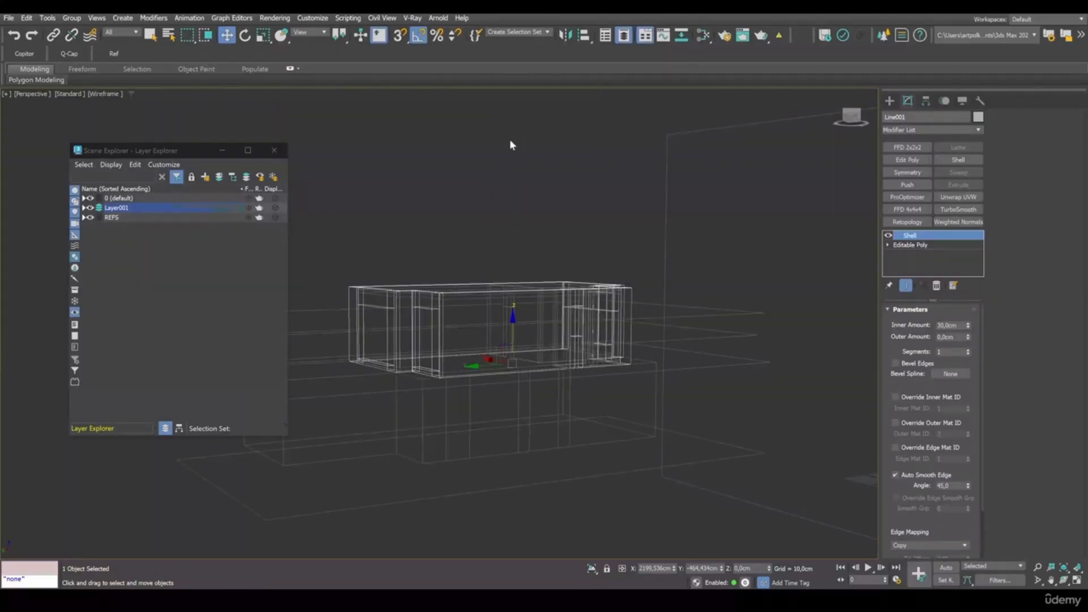
- Select the house volumes Box004, Line001, Line002 and Line003 and put them into a new layer named Build
{"action": "scroll", "coordinate": [525, 334], "scroll_direction": "down", "scroll_amount": 3}
{"action": "middle_click_drag", "start_coordinate": [514, 338], "coordinate": [536, 345]}
{"action": "scroll", "coordinate": [499, 327], "scroll_direction": "up", "scroll_amount": 3}
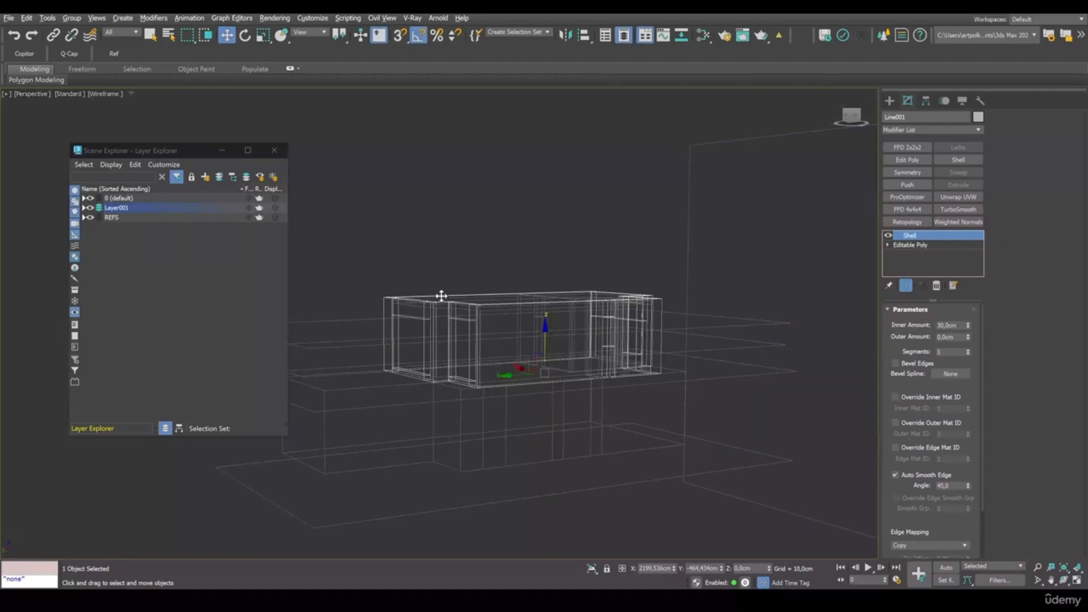
{"action": "middle_click_drag", "start_coordinate": [441, 296], "coordinate": [435, 291], "text": "alt"}
{"action": "left_click_drag", "start_coordinate": [460, 296], "coordinate": [488, 304]}
{"action": "key", "text": "F3"}
{"action": "mouse_move", "coordinate": [534, 306]}
{"action": "middle_mouse_down", "text": "alt"}
{"action": "mouse_move", "coordinate": [525, 329]}
{"action": "mouse_move", "coordinate": [482, 355]}
{"action": "mouse_move", "coordinate": [512, 349]}
{"action": "mouse_move", "coordinate": [490, 360]}
{"action": "middle_mouse_up", "text": "alt"}
{"action": "left_click", "coordinate": [465, 420], "text": "ctrl"}
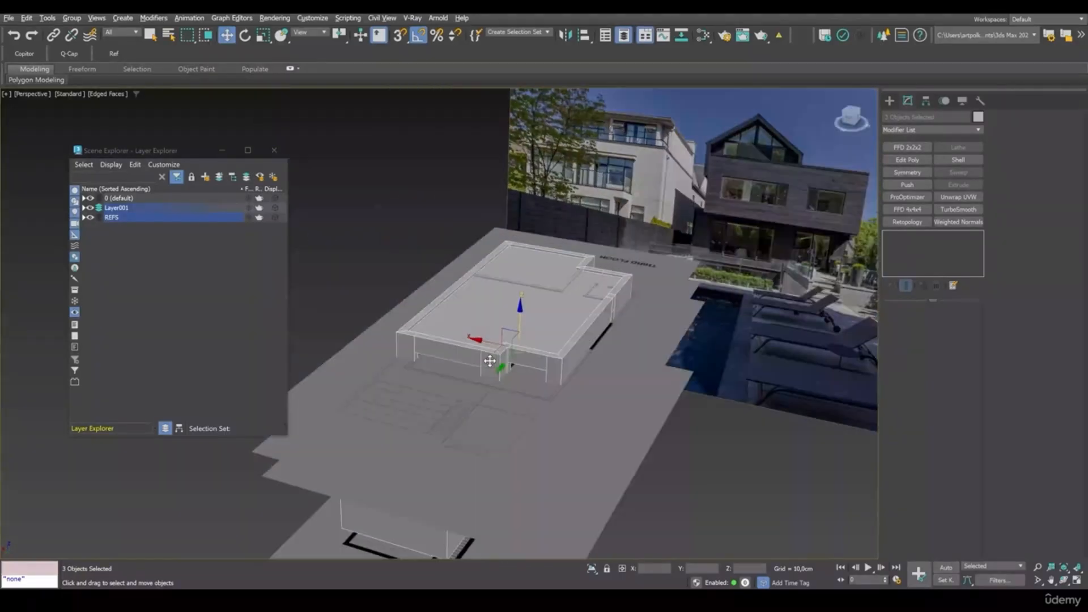
{"action": "scroll", "coordinate": [555, 292], "scroll_direction": "up", "scroll_amount": 4}
{"action": "left_click", "coordinate": [556, 283], "text": "ctrl"}
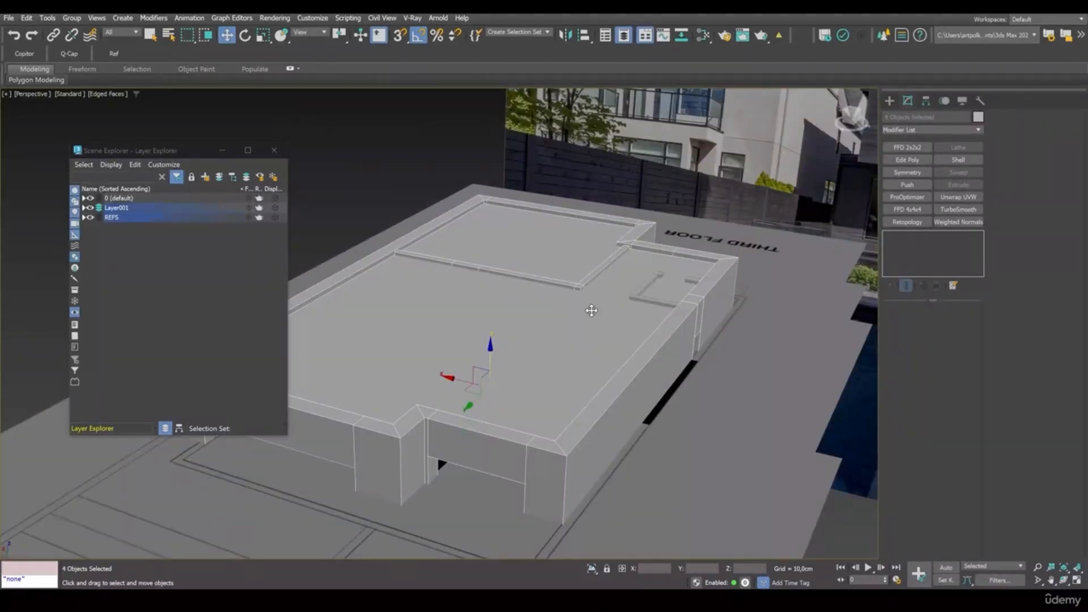
{"action": "key", "text": "F3"}
{"action": "scroll", "coordinate": [566, 334], "scroll_direction": "down", "scroll_amount": 5}
{"action": "scroll", "coordinate": [530, 391], "scroll_direction": "down", "scroll_amount": 5}
{"action": "key", "text": "F3"}
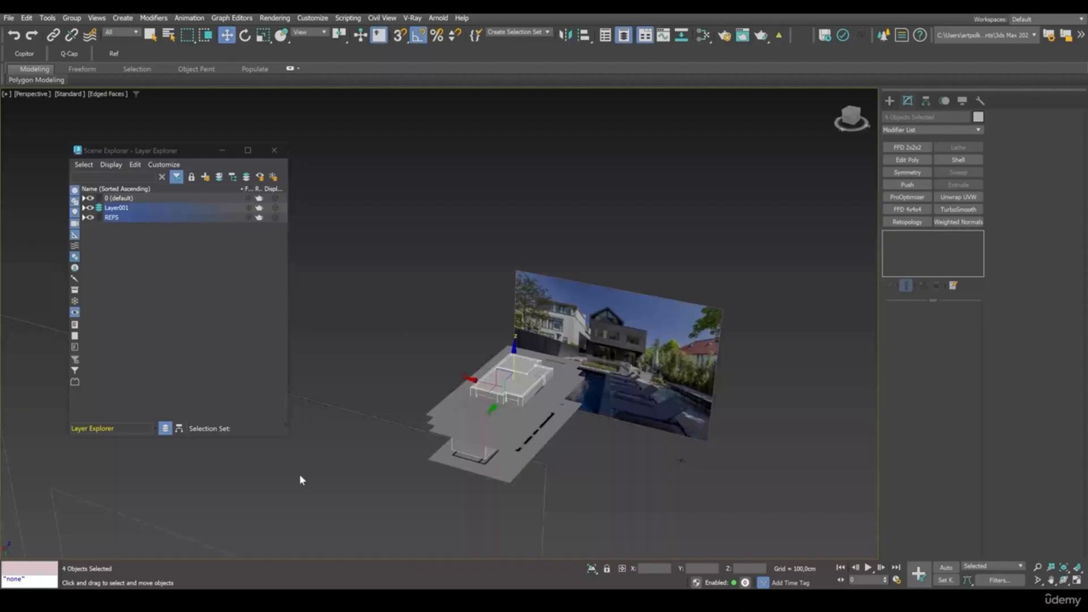
{"action": "scroll", "coordinate": [516, 407], "scroll_direction": "up", "scroll_amount": 4}
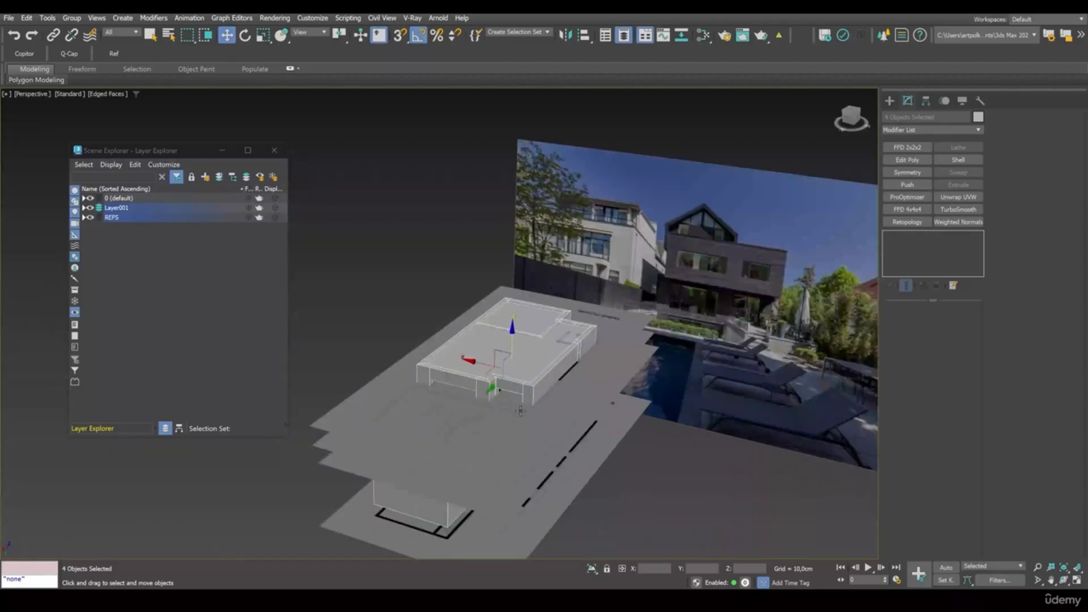
{"action": "left_click", "coordinate": [205, 177]}
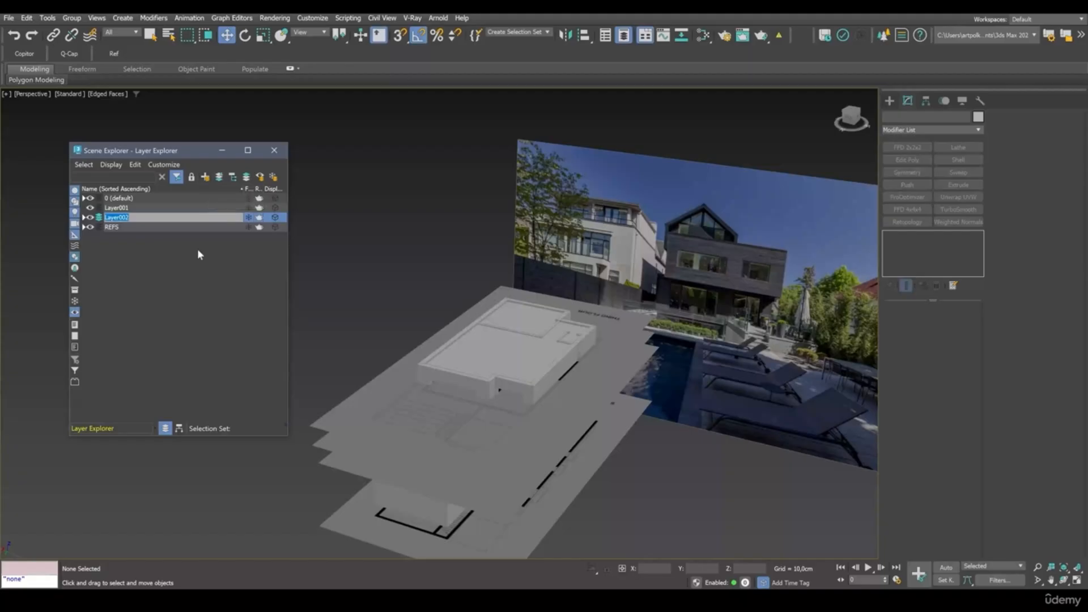
{"action": "type", "text": "Build"}
{"action": "left_click", "coordinate": [197, 250]}
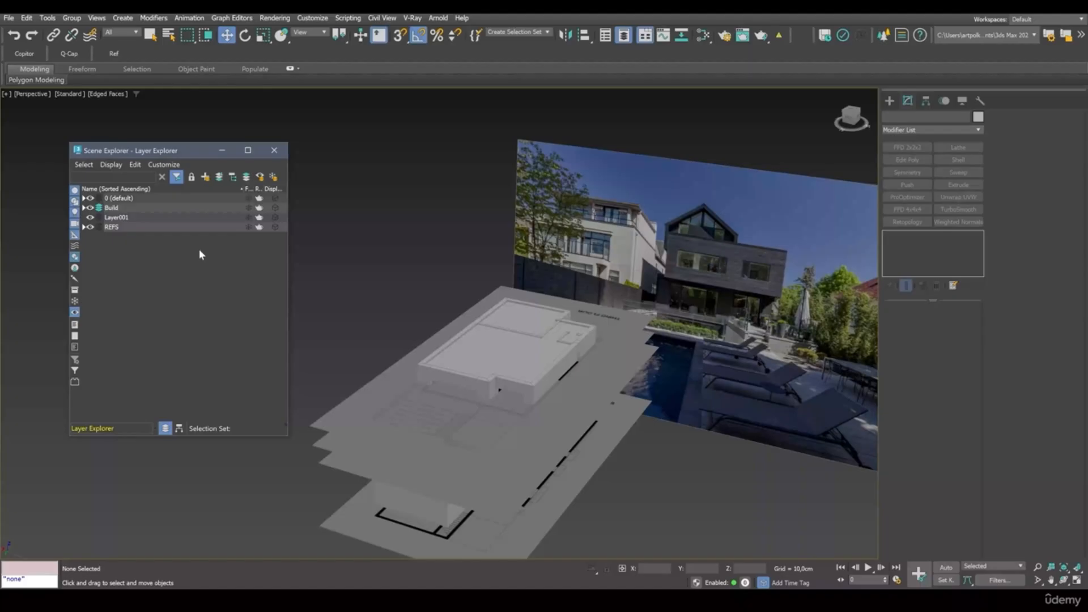
- Delete the empty Layer001 and move Plane005 to Plane009 from the default layer into the REFS layer
{"action": "right_click", "coordinate": [119, 217]}
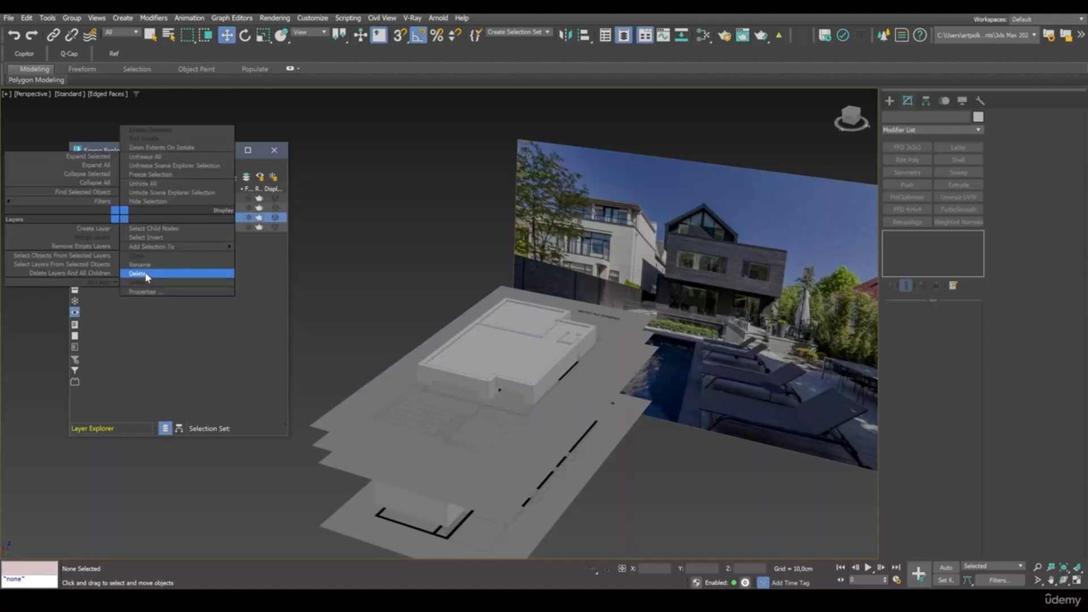
{"action": "left_click", "coordinate": [167, 273]}
{"action": "left_click", "coordinate": [83, 199]}
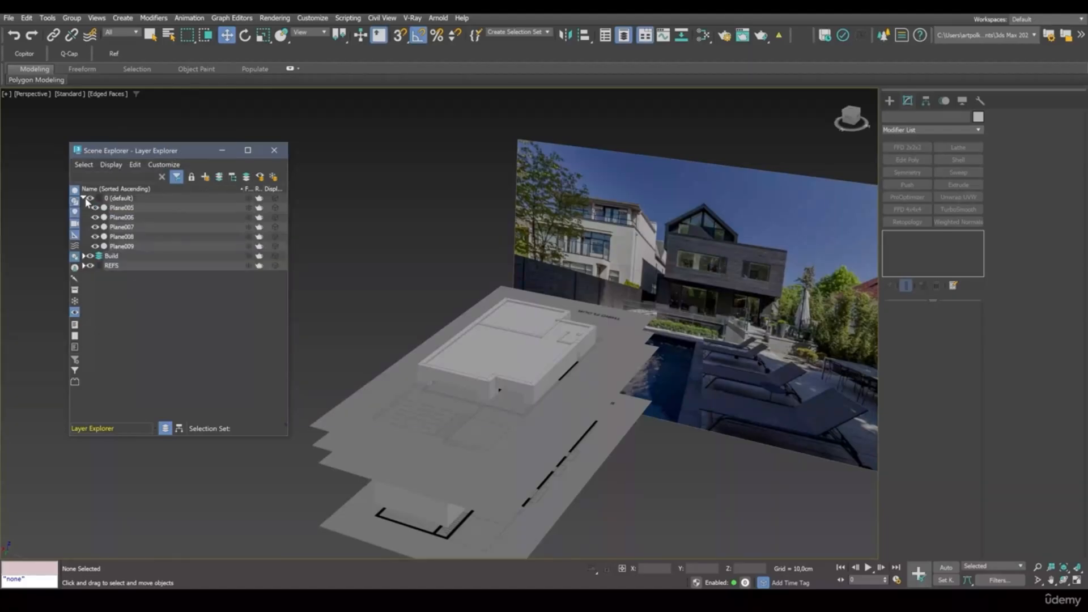
{"action": "double_click", "coordinate": [120, 199]}
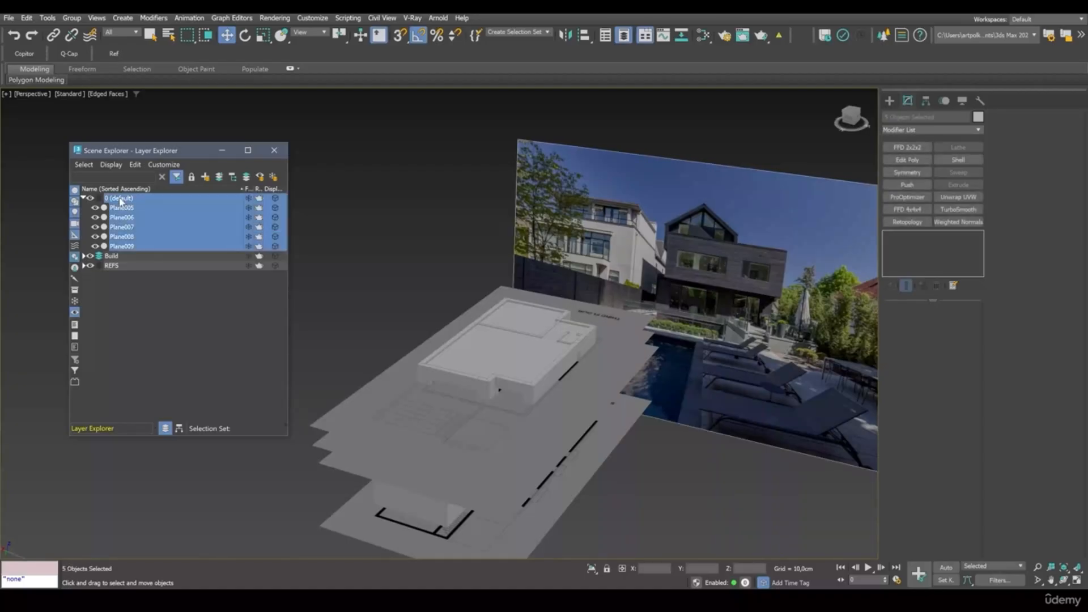
{"action": "scroll", "coordinate": [465, 243], "scroll_direction": "down", "scroll_amount": 10}
{"action": "scroll", "coordinate": [517, 272], "scroll_direction": "up", "scroll_amount": 5}
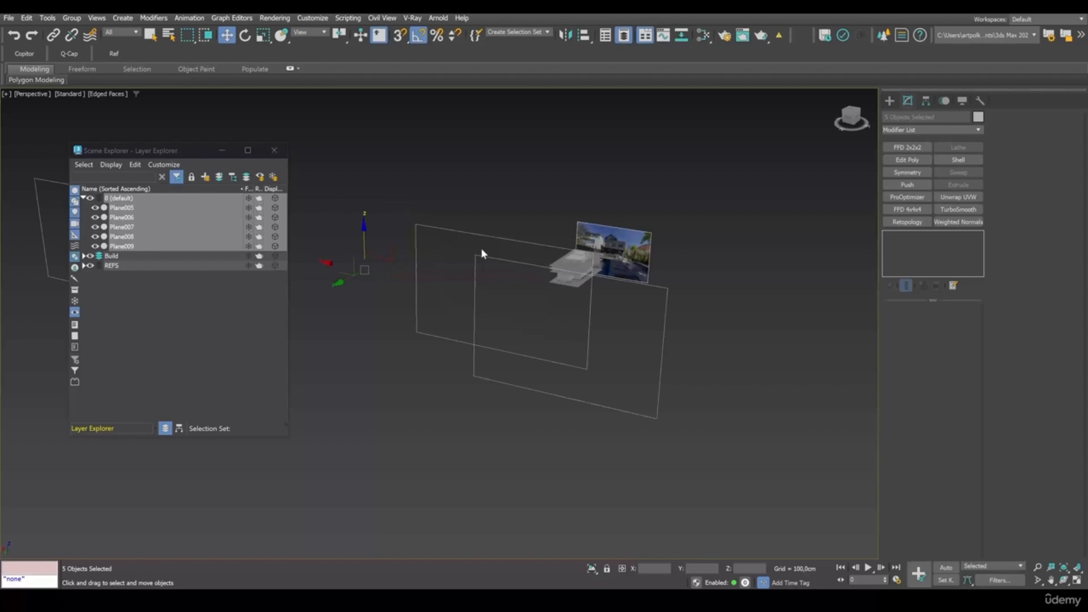
{"action": "scroll", "coordinate": [482, 253], "scroll_direction": "up", "scroll_amount": 3}
{"action": "left_click_drag", "start_coordinate": [127, 212], "coordinate": [114, 272]}
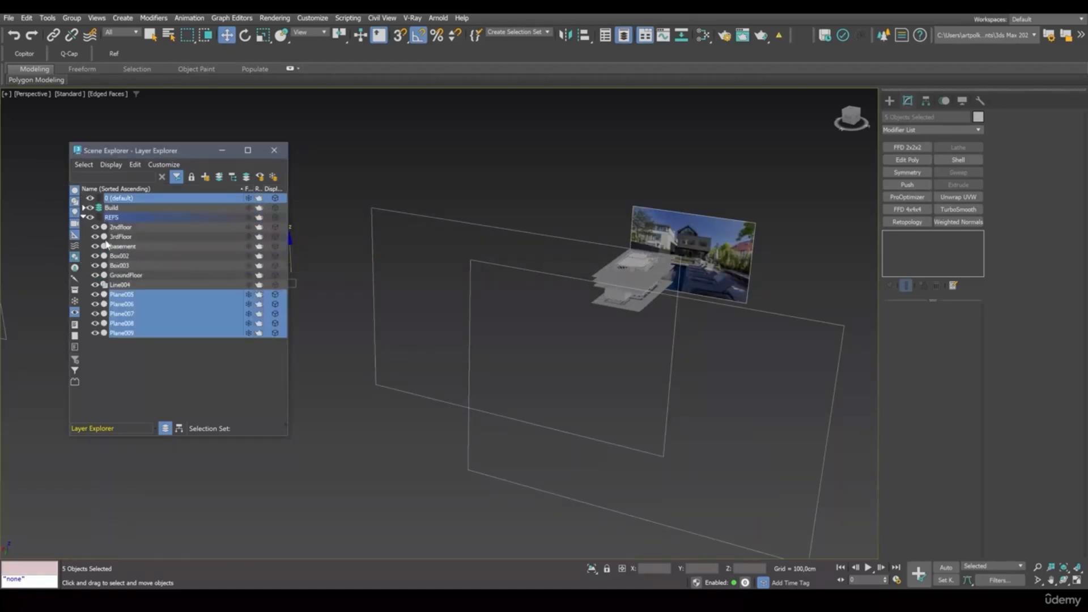
{"action": "left_click", "coordinate": [84, 217]}
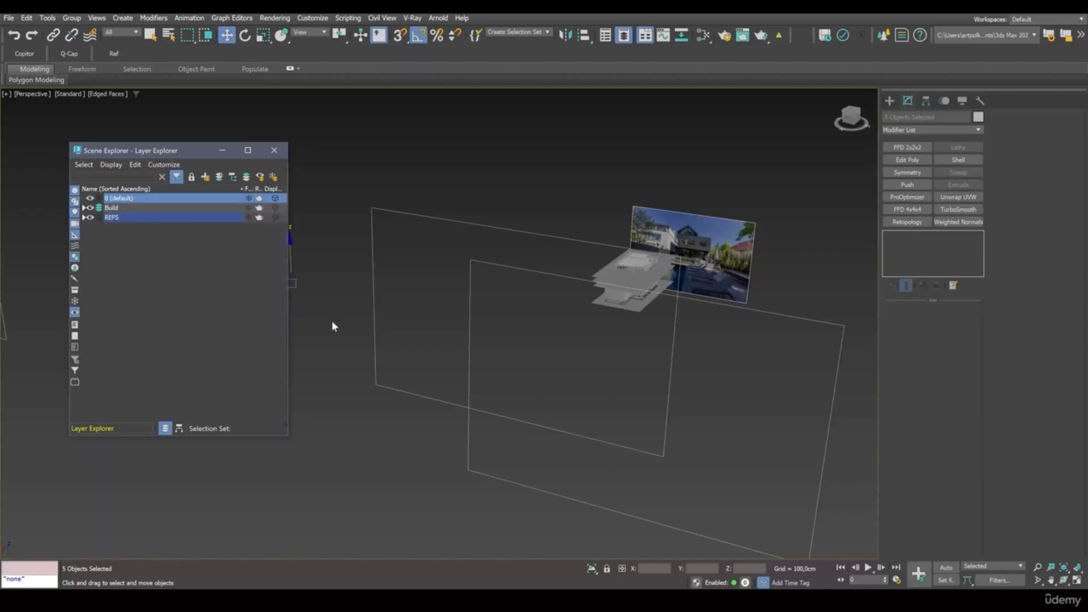
- Identify the floor-plan planes in the REFS layer and hide 2ndfloor, 3rdFloor and GroundFloor
{"action": "middle_click_drag", "start_coordinate": [640, 335], "coordinate": [570, 376]}
{"action": "scroll", "coordinate": [552, 338], "scroll_direction": "up", "scroll_amount": 8}
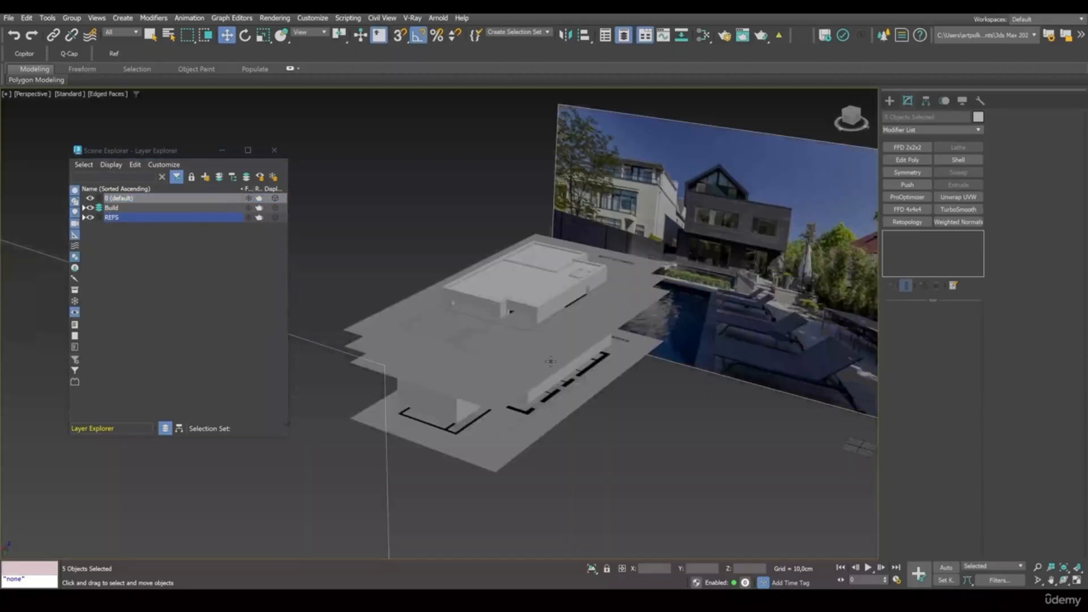
{"action": "left_click", "coordinate": [592, 444]}
{"action": "left_click", "coordinate": [84, 217]}
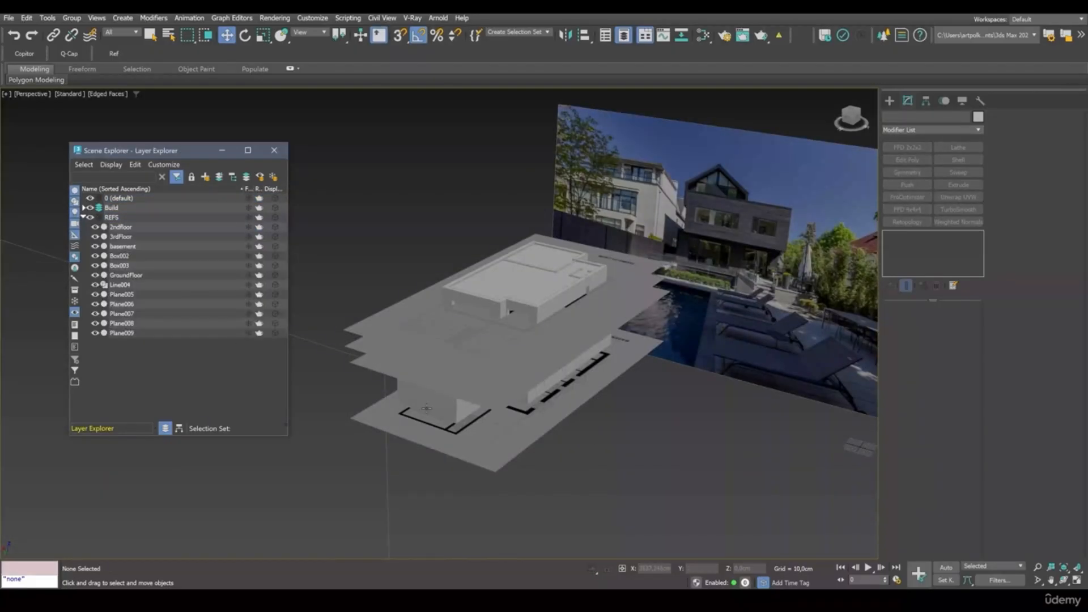
{"action": "left_click", "coordinate": [472, 443]}
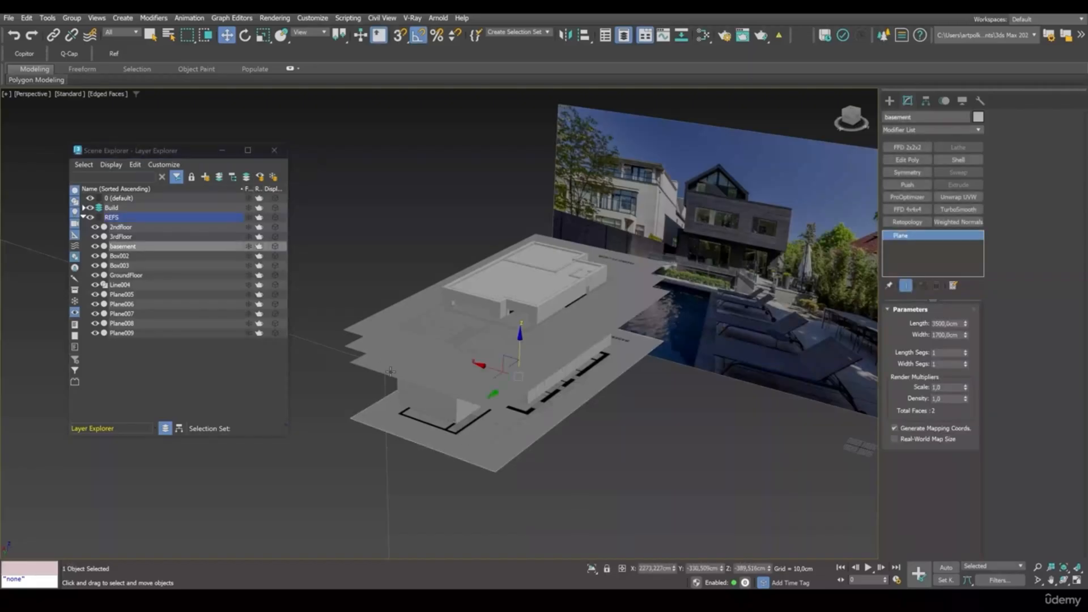
{"action": "left_click", "coordinate": [382, 363]}
{"action": "left_click", "coordinate": [360, 342]}
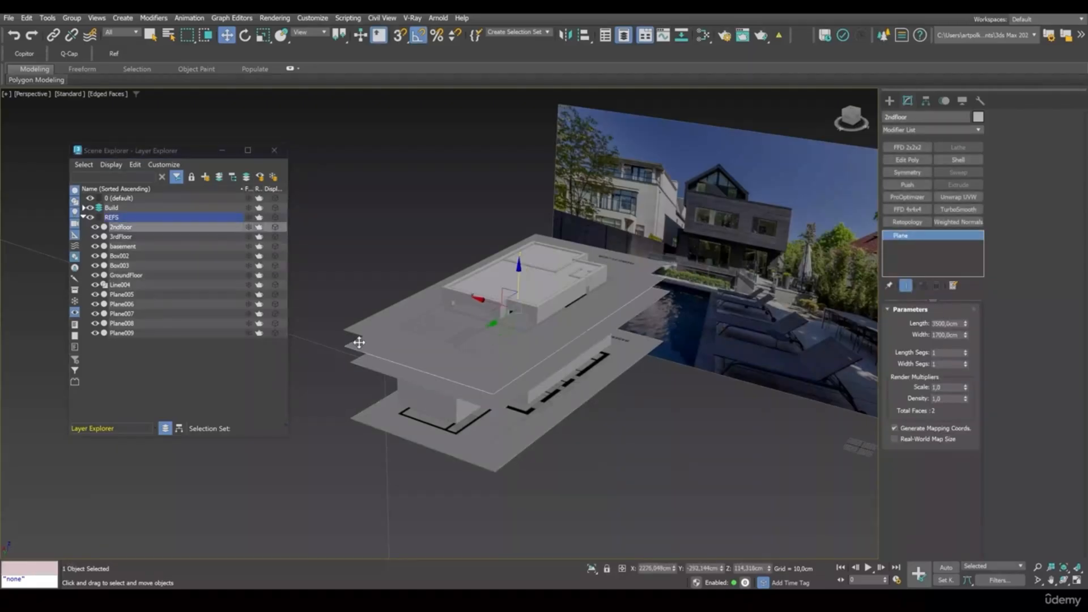
{"action": "left_click", "coordinate": [366, 325]}
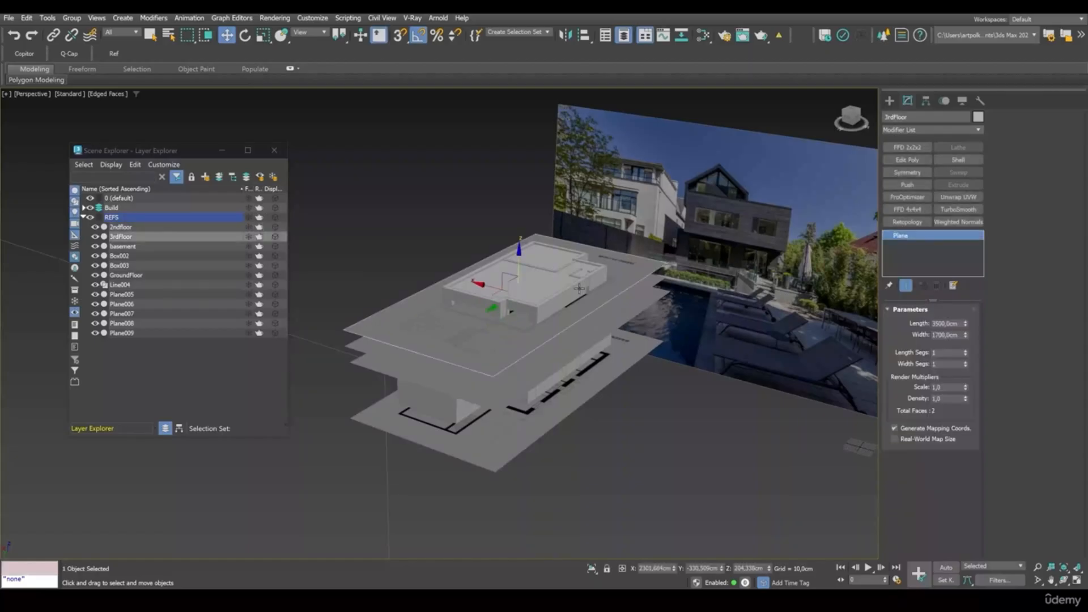
{"action": "scroll", "coordinate": [557, 308], "scroll_direction": "up", "scroll_amount": 3}
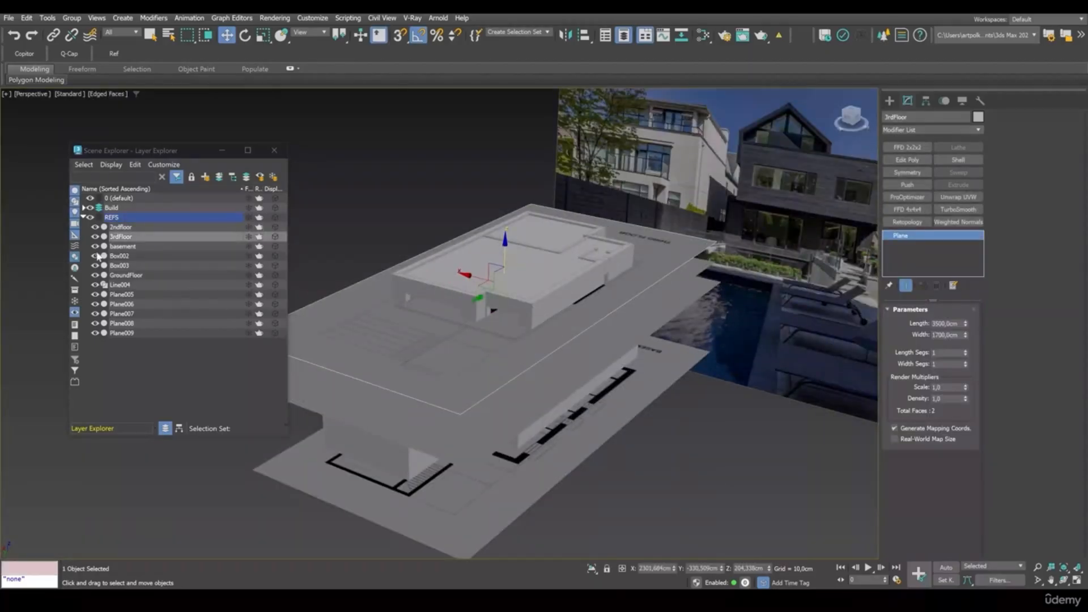
{"action": "left_click", "coordinate": [95, 227]}
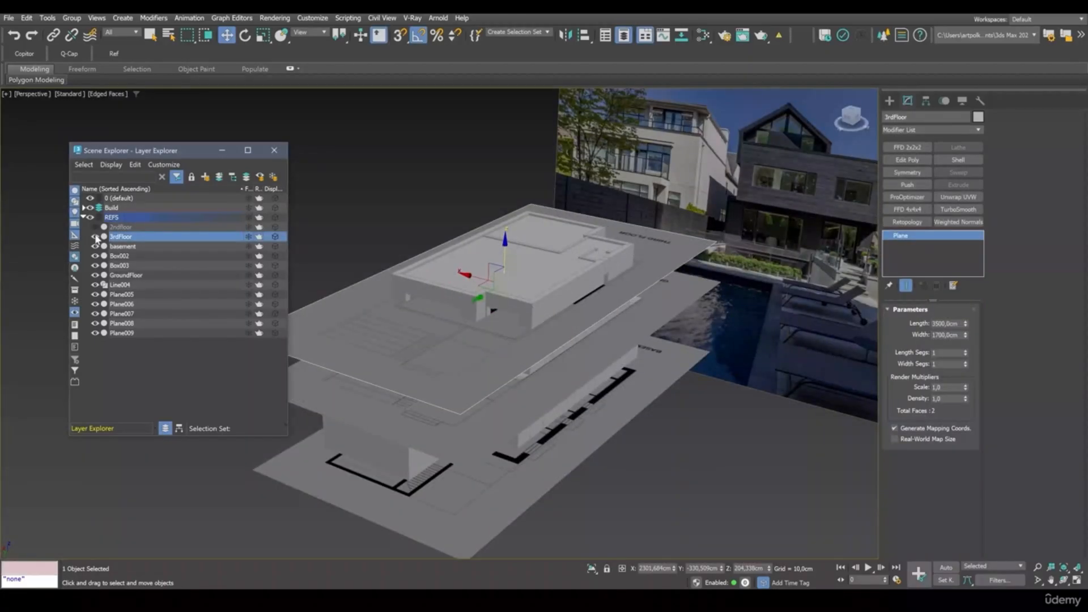
{"action": "left_click", "coordinate": [95, 237]}
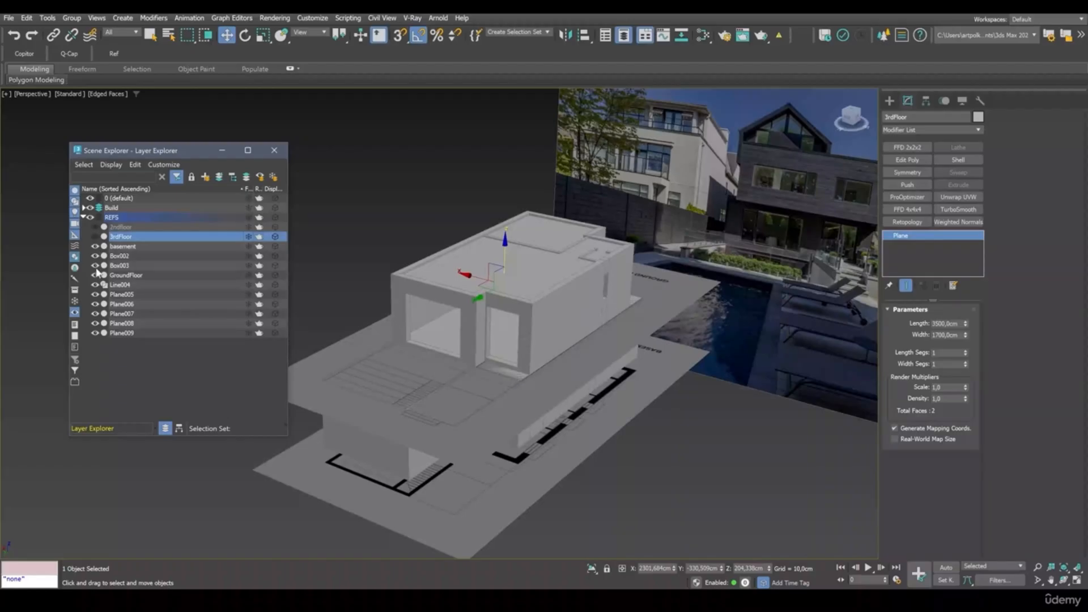
{"action": "left_click", "coordinate": [96, 275]}
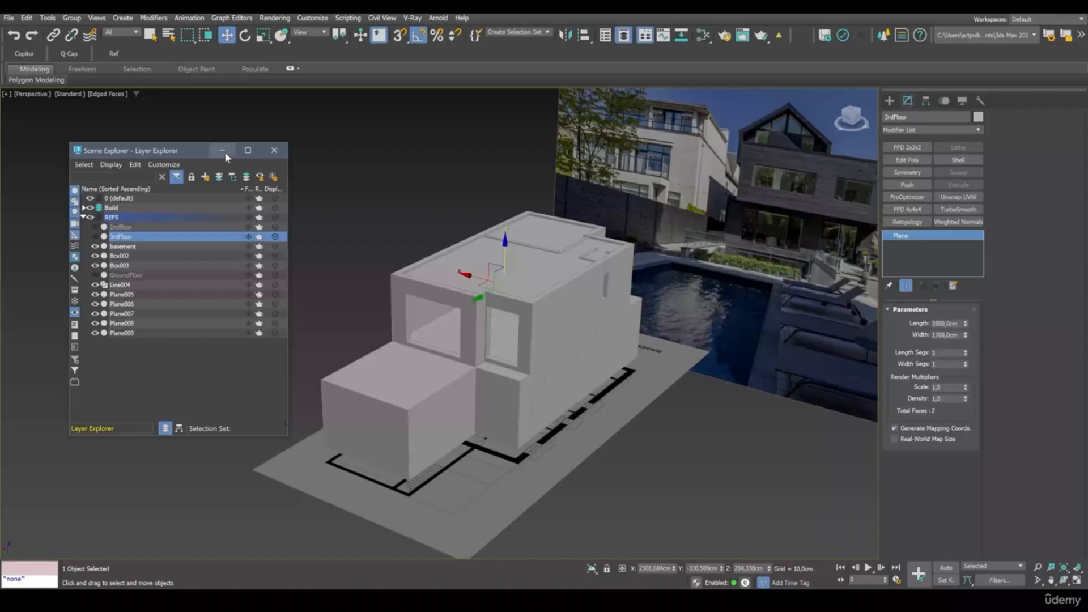
- Expand the Build layer and hide the extruded wall object Line002 above the basement plan
{"action": "left_click", "coordinate": [84, 209]}
{"action": "left_click", "coordinate": [400, 397]}
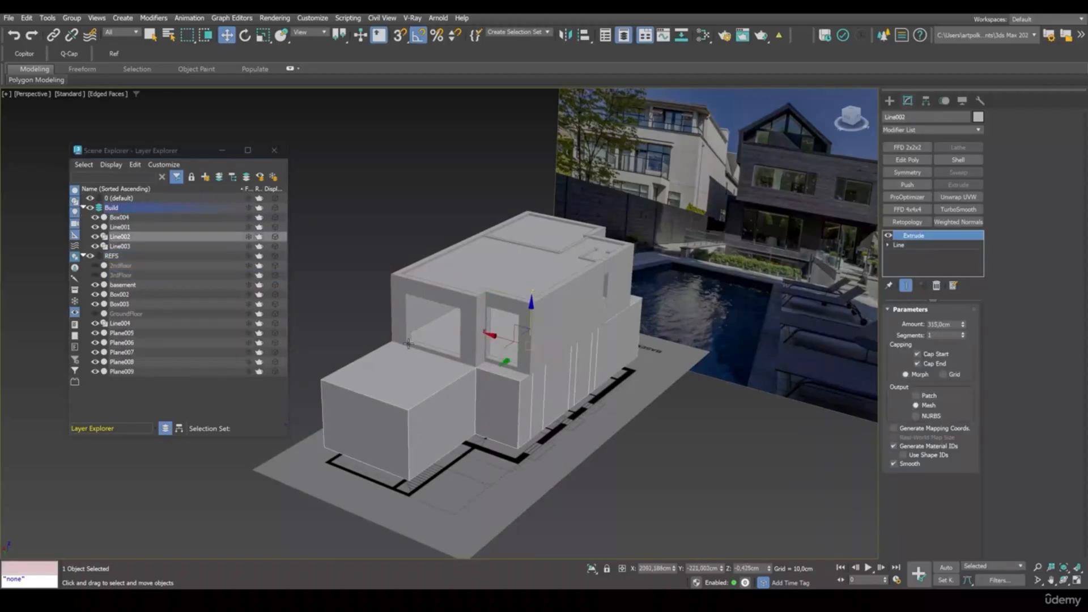
{"action": "left_click", "coordinate": [96, 237]}
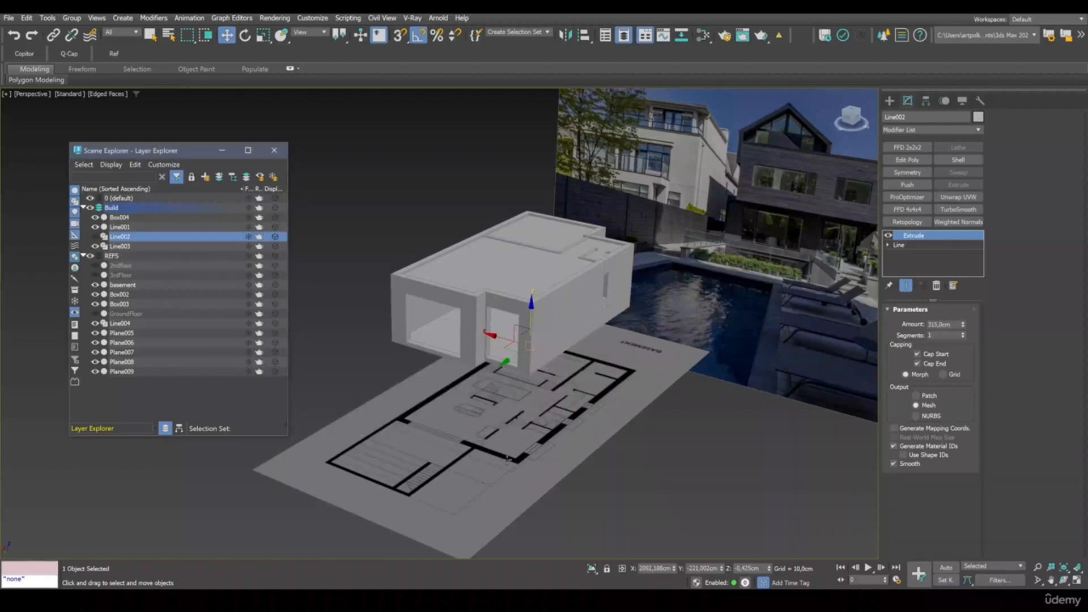
- Examine the basement floor plan, including the wall outlines, the stairs and the front section
{"action": "middle_click_drag", "start_coordinate": [450, 337], "coordinate": [508, 377], "text": "alt"}
{"action": "scroll", "coordinate": [508, 377], "scroll_direction": "up", "scroll_amount": 10}
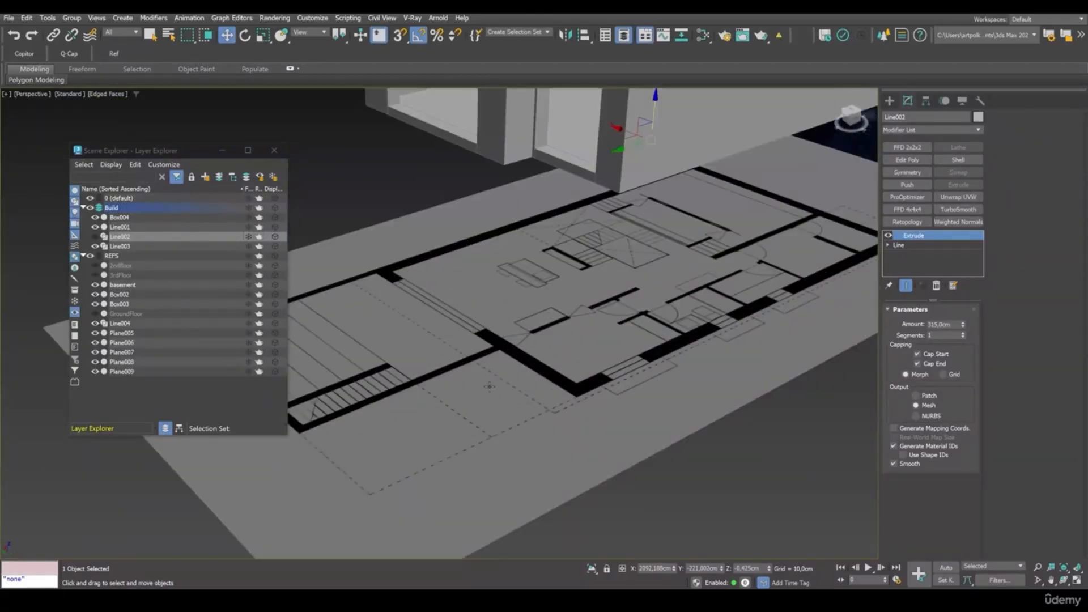
{"action": "scroll", "coordinate": [608, 377], "scroll_direction": "down", "scroll_amount": 5}
{"action": "middle_click_drag", "start_coordinate": [607, 376], "coordinate": [671, 391], "text": "alt"}
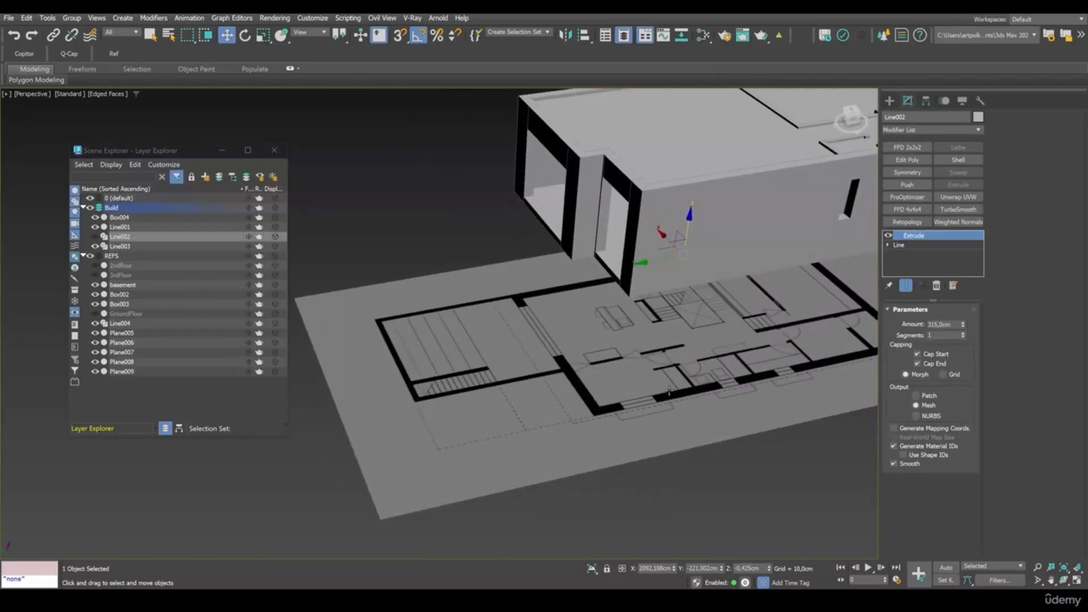
{"action": "scroll", "coordinate": [580, 345], "scroll_direction": "down", "scroll_amount": 4}
{"action": "middle_click_drag", "start_coordinate": [580, 345], "coordinate": [583, 357]}
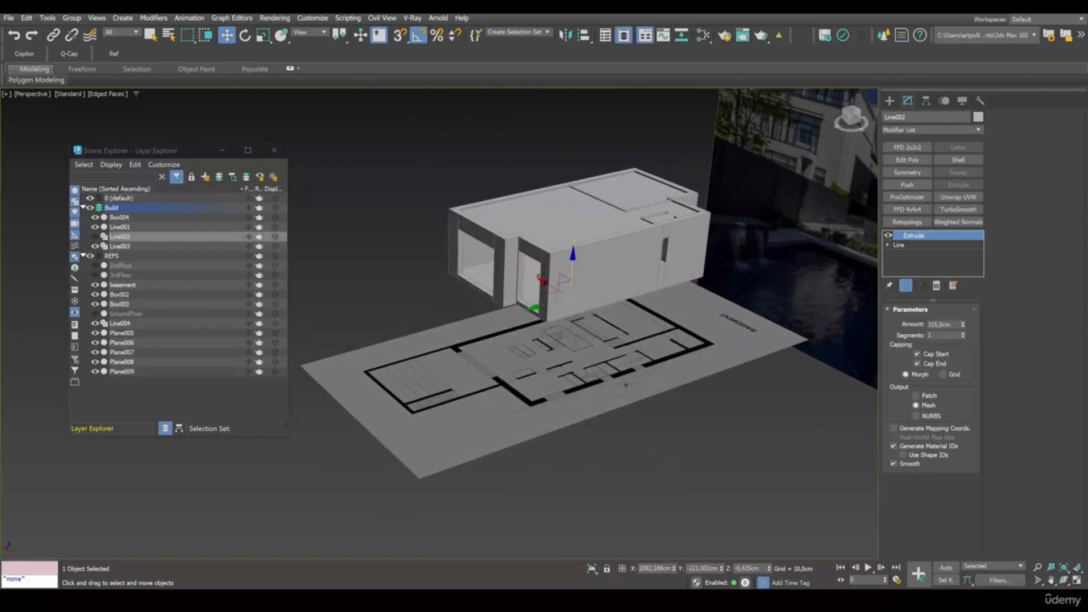
{"action": "scroll", "coordinate": [544, 340], "scroll_direction": "up", "scroll_amount": 6}
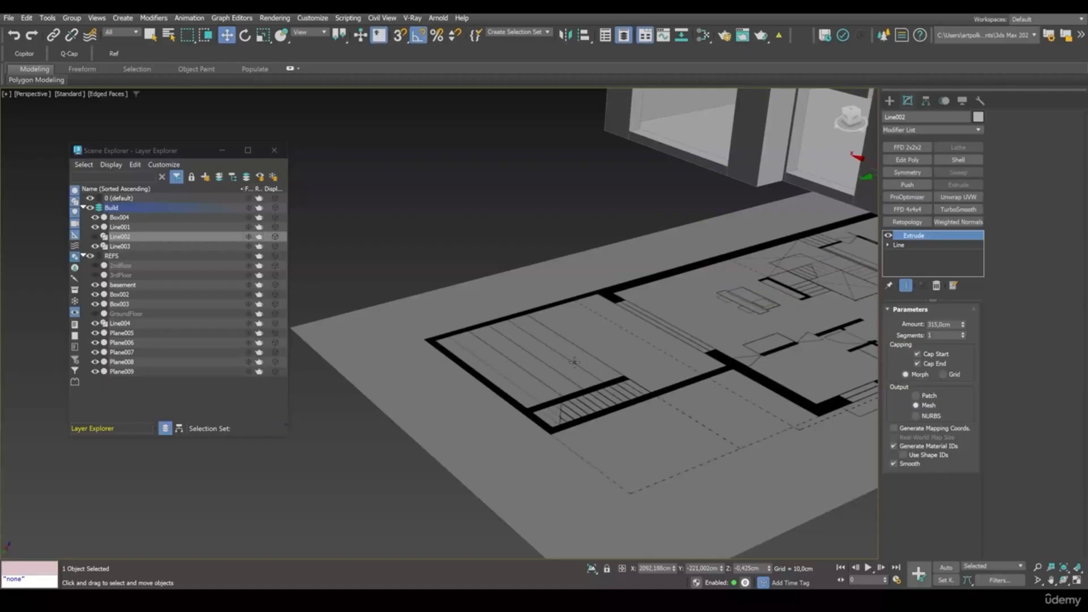
{"action": "middle_click_drag", "start_coordinate": [574, 362], "coordinate": [516, 361]}
{"action": "scroll", "coordinate": [406, 358], "scroll_direction": "up", "scroll_amount": 3}
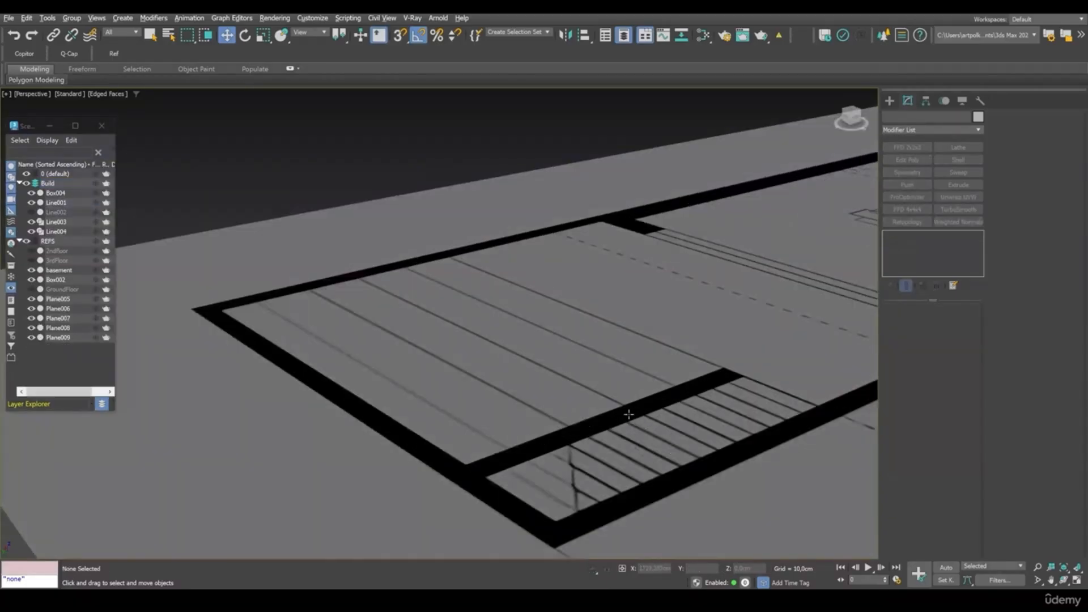
{"action": "scroll", "coordinate": [638, 429], "scroll_direction": "down", "scroll_amount": 5}
{"action": "scroll", "coordinate": [621, 401], "scroll_direction": "up", "scroll_amount": 2}
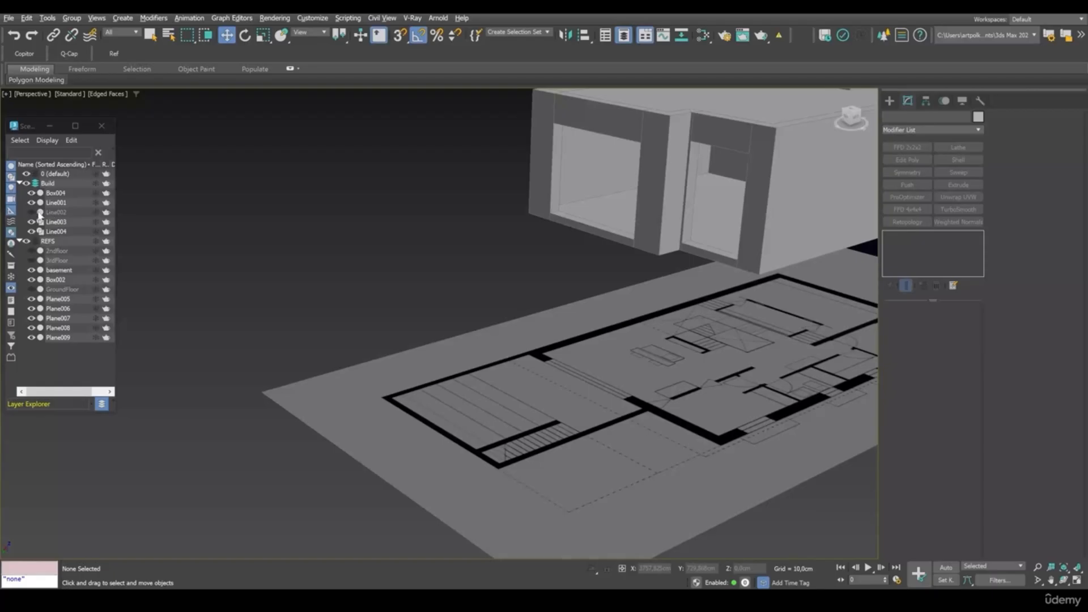
- Unhide Line002 in the Build layer and select it, viewing the house from its other side
{"action": "left_click", "coordinate": [31, 213]}
{"action": "scroll", "coordinate": [522, 312], "scroll_direction": "down", "scroll_amount": 5}
{"action": "middle_click_drag", "start_coordinate": [499, 391], "coordinate": [575, 348]}
{"action": "scroll", "coordinate": [575, 349], "scroll_direction": "up", "scroll_amount": 3}
{"action": "left_click", "coordinate": [529, 376]}
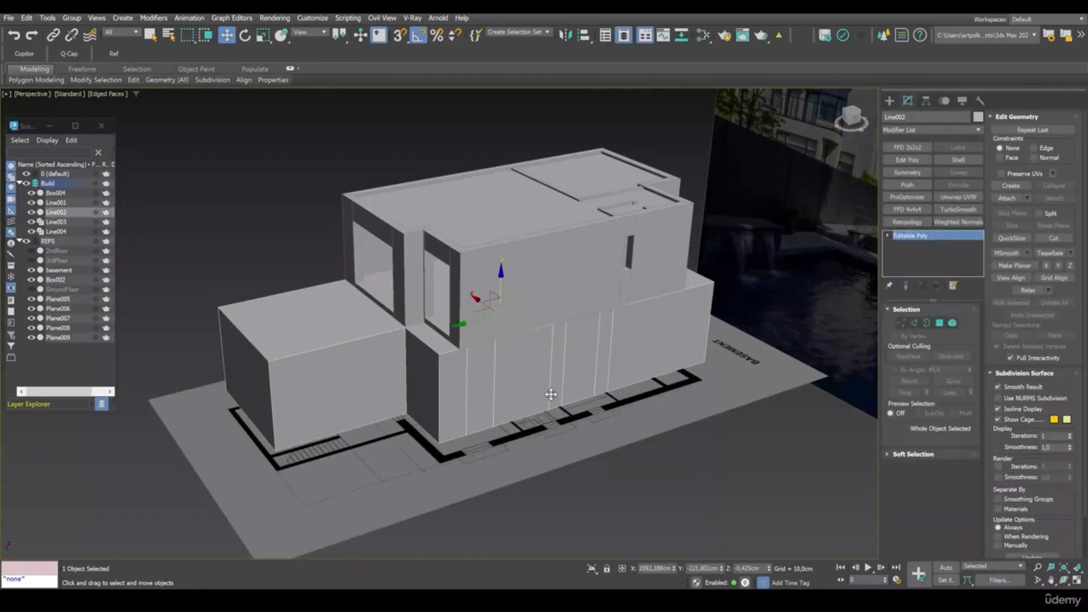
{"action": "middle_click_drag", "start_coordinate": [635, 380], "coordinate": [613, 465], "text": "alt"}
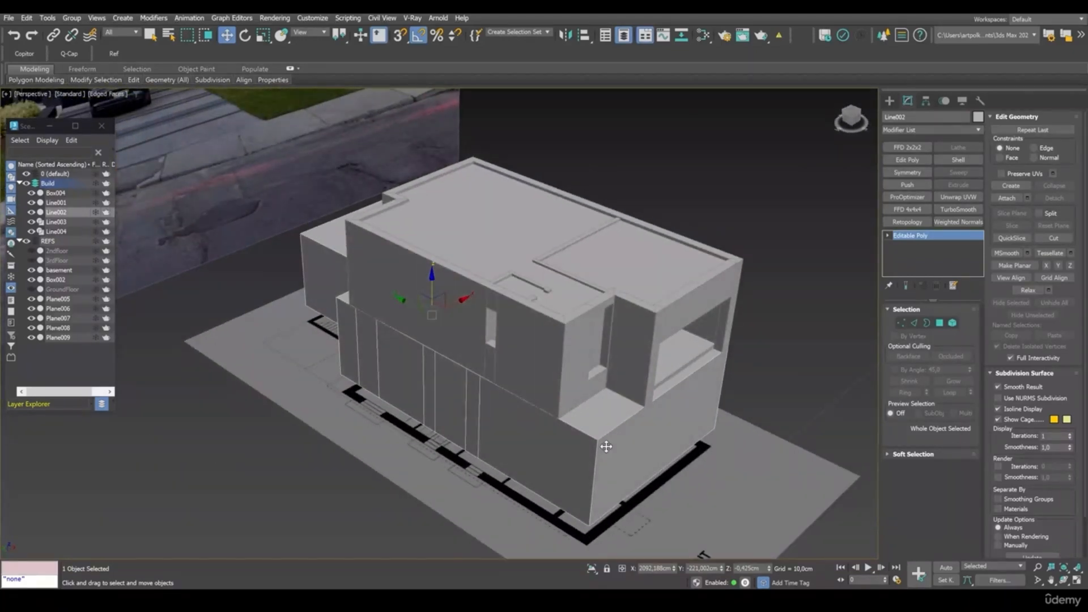
- Delete the horizontal cap polygons of Line002 to leave only the open basement walls
{"action": "left_click", "coordinate": [945, 323]}
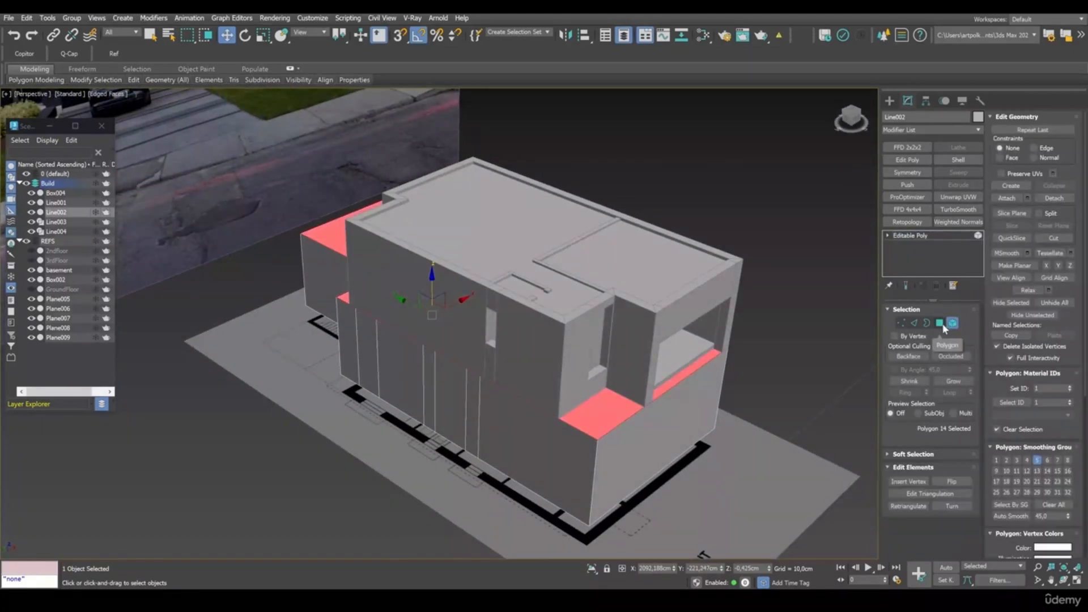
{"action": "middle_click_drag", "start_coordinate": [544, 452], "coordinate": [535, 414], "text": "alt"}
{"action": "key", "text": "ctrl+d"}
{"action": "scroll", "coordinate": [590, 418], "scroll_direction": "down", "scroll_amount": 5}
{"action": "scroll", "coordinate": [536, 414], "scroll_direction": "up", "scroll_amount": 2}
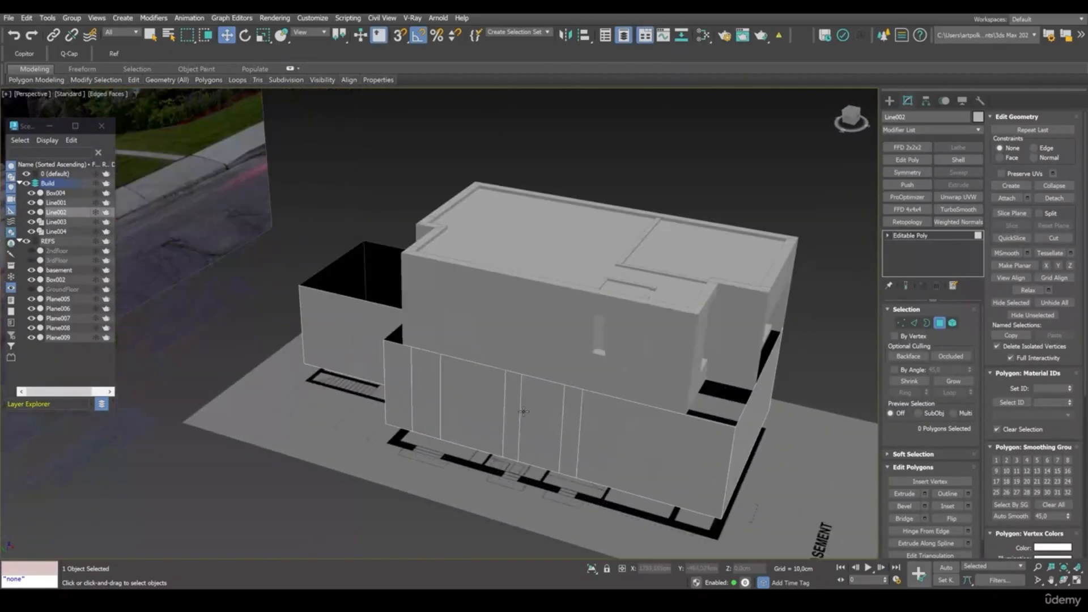
- Connect the vertical edges of Line002's walls with horizontal segments and isolate the object
{"action": "scroll", "coordinate": [621, 417], "scroll_direction": "down", "scroll_amount": 1}
{"action": "middle_click_drag", "start_coordinate": [621, 416], "coordinate": [500, 312], "text": "alt"}
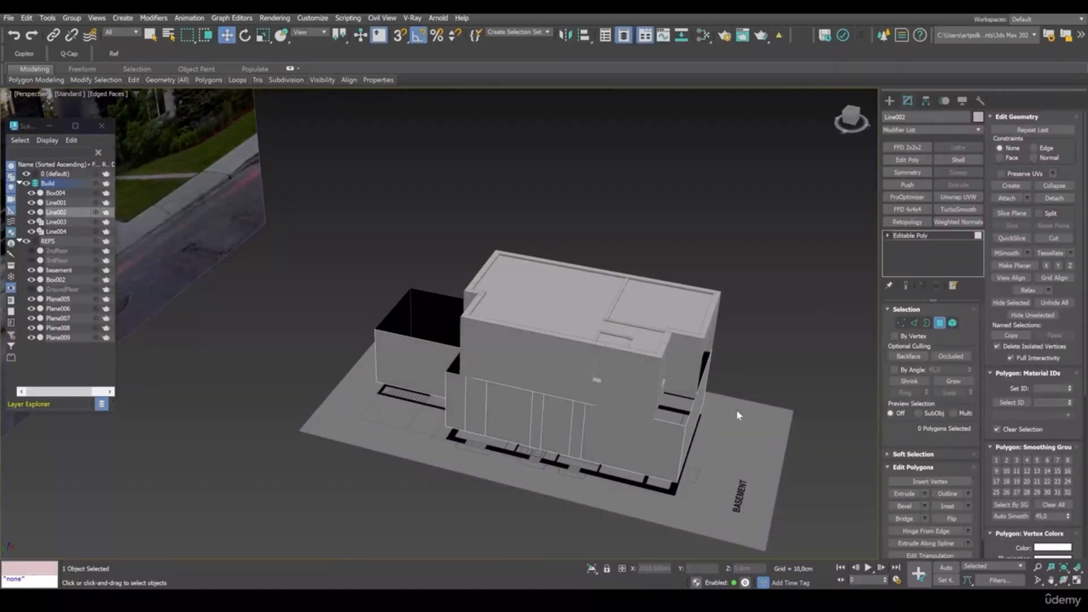
{"action": "middle_click_drag", "start_coordinate": [606, 425], "coordinate": [496, 400], "text": "alt"}
{"action": "scroll", "coordinate": [495, 400], "scroll_direction": "up", "scroll_amount": 2}
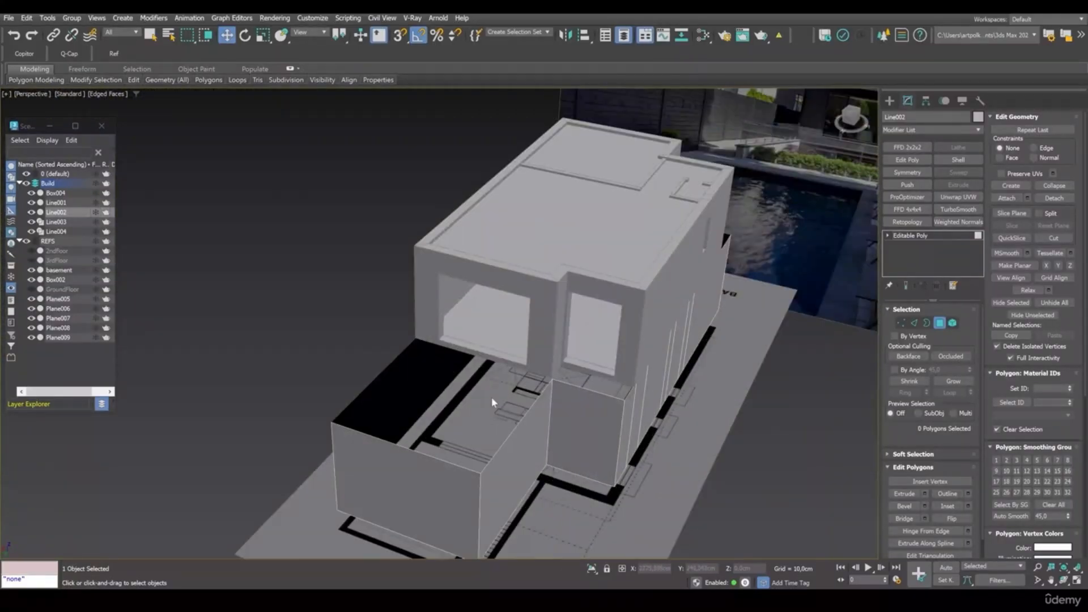
{"action": "middle_click_drag", "start_coordinate": [628, 165], "coordinate": [662, 195], "text": "alt"}
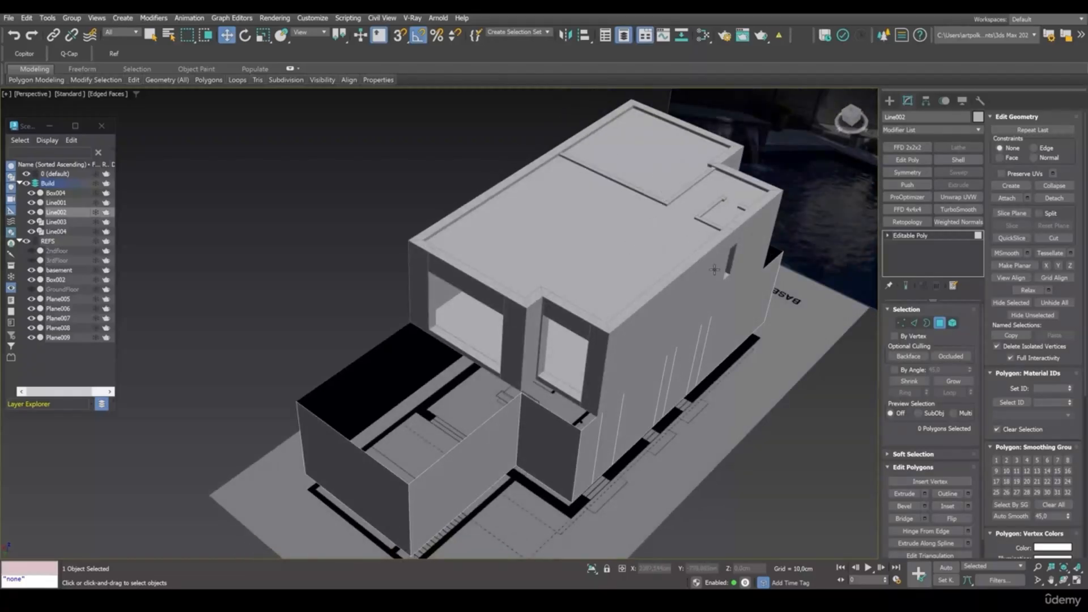
{"action": "left_click", "coordinate": [940, 322]}
{"action": "left_click", "coordinate": [591, 569]}
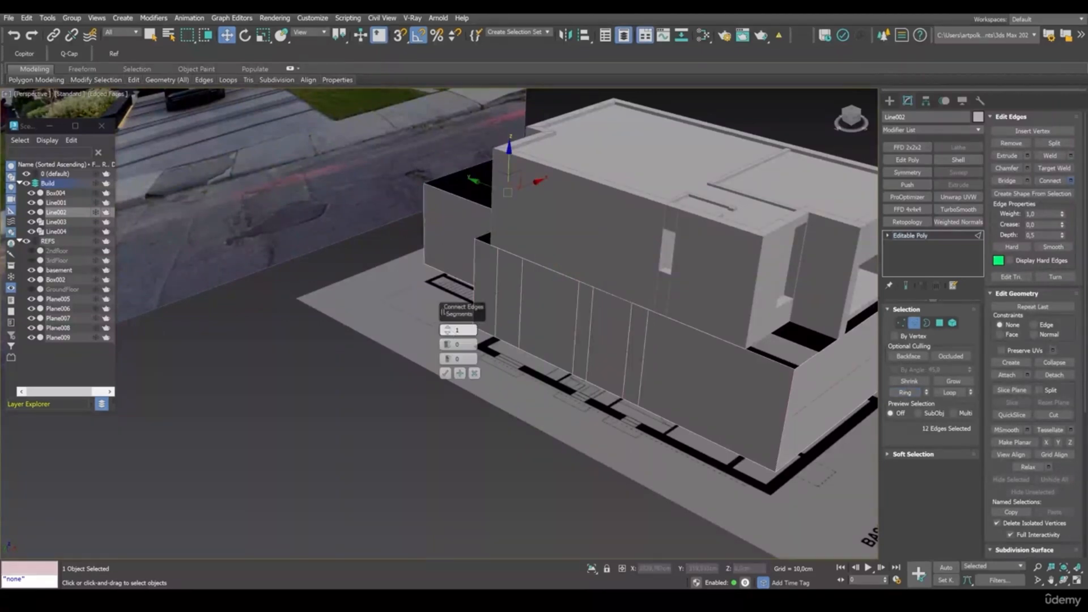
{"action": "left_click", "coordinate": [446, 373]}
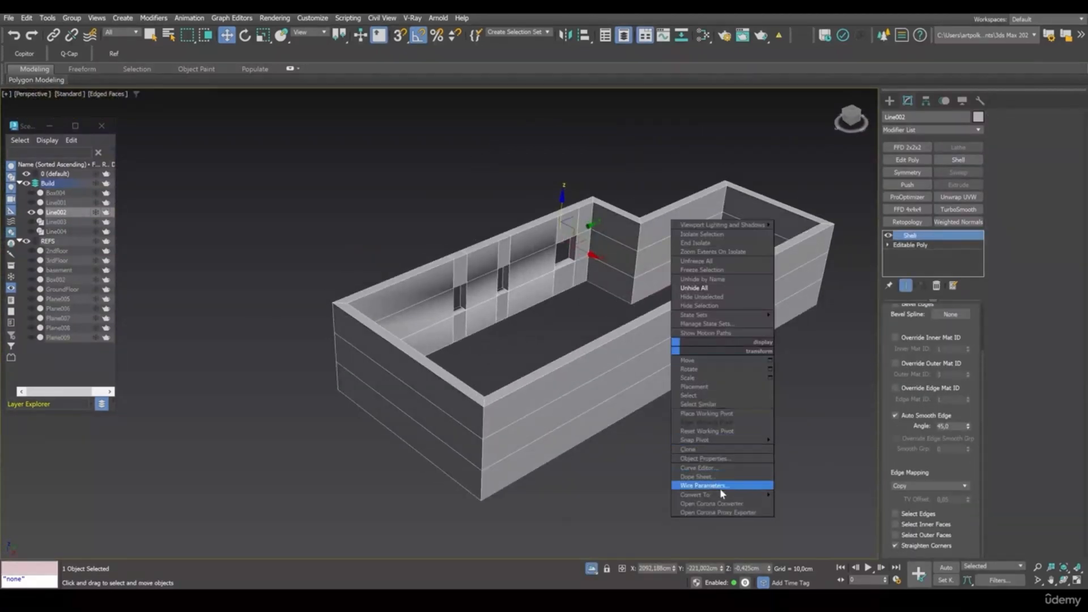
- Convert the shelled Line002 walls to Editable Poly and clear the smoothing groups on all their polygons
{"action": "left_click", "coordinate": [719, 486]}
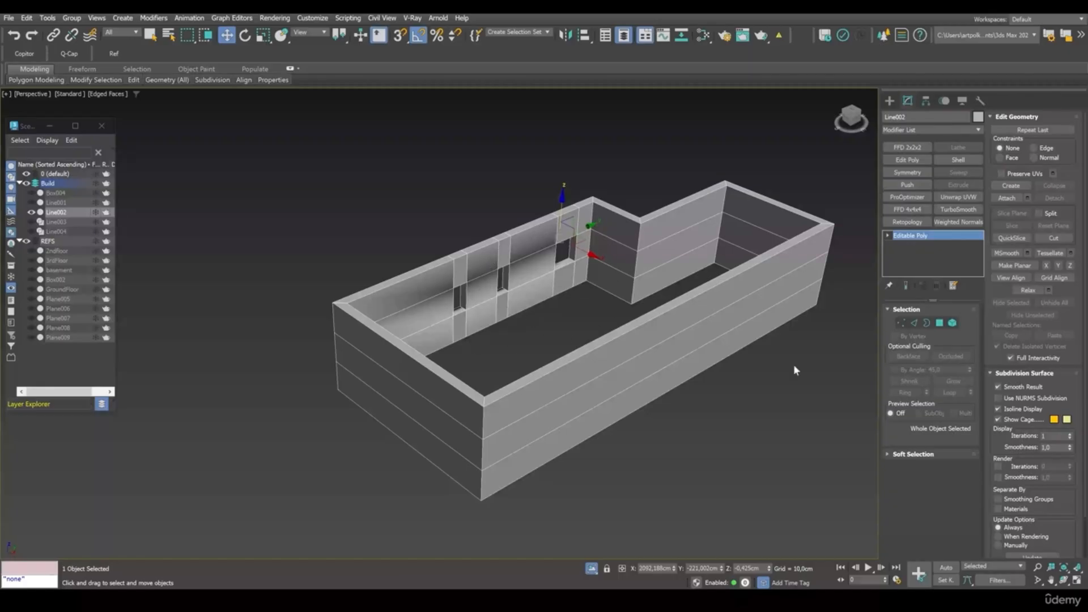
{"action": "left_click", "coordinate": [953, 323]}
{"action": "key", "text": "ctrl+a"}
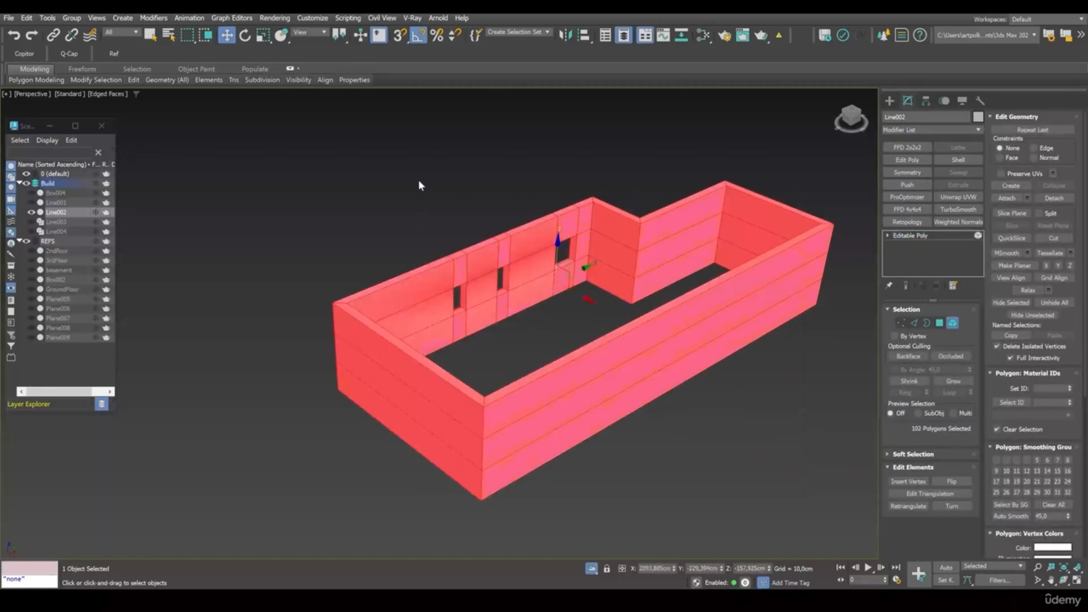
{"action": "left_click", "coordinate": [1053, 506]}
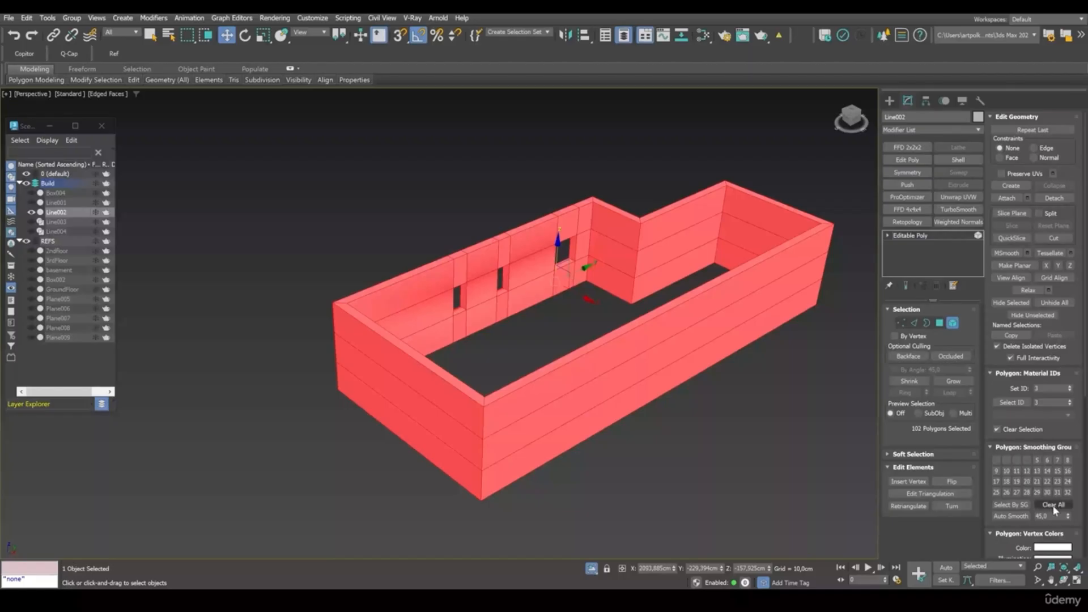
{"action": "left_click", "coordinate": [750, 480]}
{"action": "key", "text": "F4"}
{"action": "middle_click_drag", "start_coordinate": [599, 429], "coordinate": [700, 434], "text": "alt"}
{"action": "left_click", "coordinate": [953, 323]}
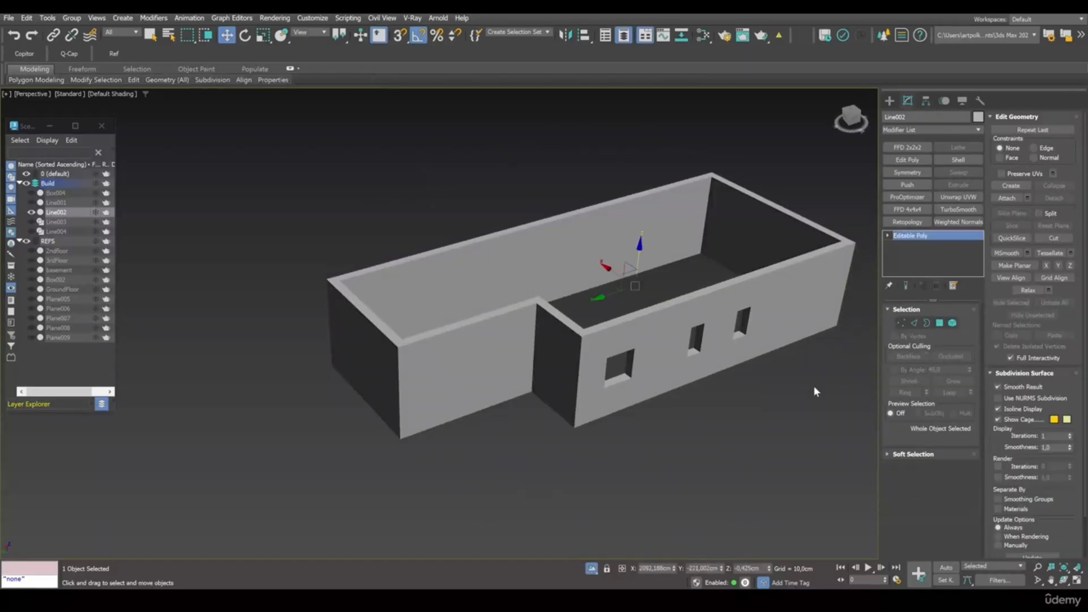
- End the isolation of the basement walls and clone the floor slab Line004 downward
{"action": "left_click", "coordinate": [592, 567]}
{"action": "middle_click_drag", "start_coordinate": [553, 418], "coordinate": [572, 420], "text": "alt"}
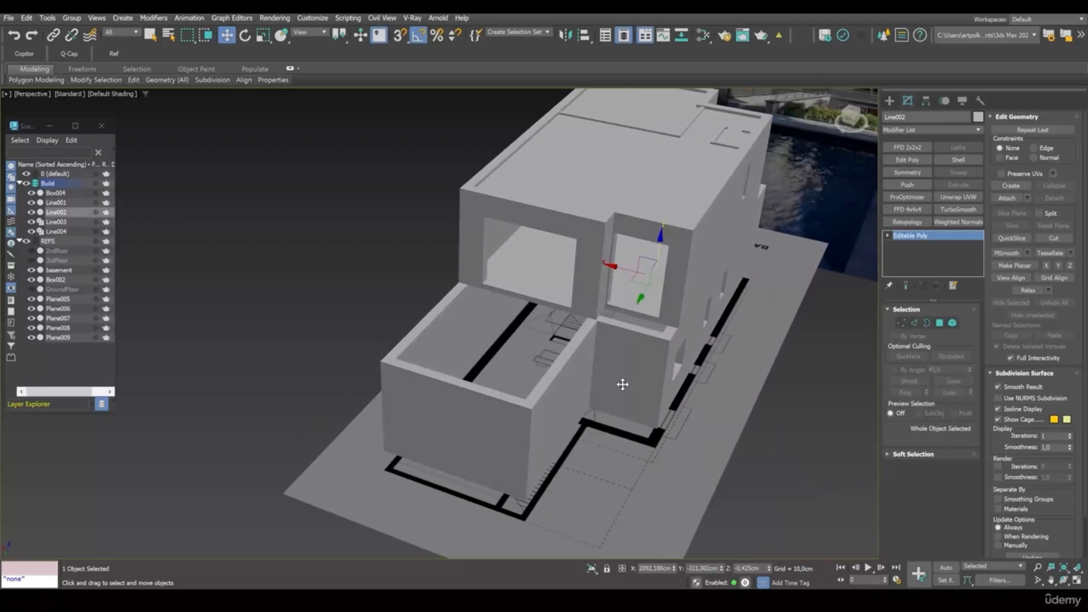
{"action": "middle_click_drag", "start_coordinate": [623, 385], "coordinate": [610, 379], "text": "alt"}
{"action": "scroll", "coordinate": [518, 269], "scroll_direction": "up", "scroll_amount": 5}
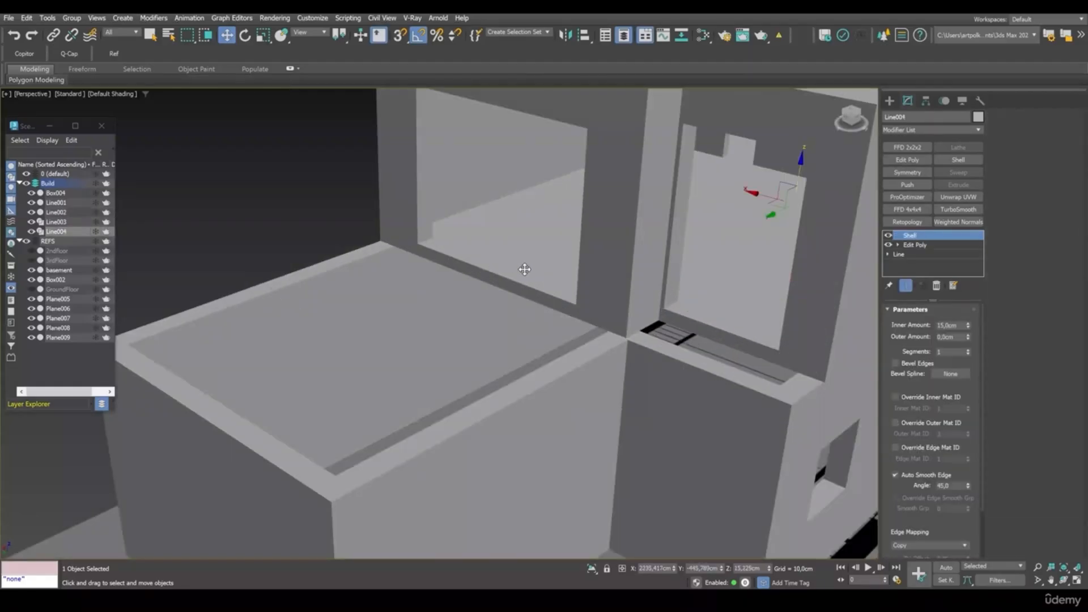
{"action": "scroll", "coordinate": [536, 286], "scroll_direction": "down", "scroll_amount": 5}
{"action": "left_click", "coordinate": [717, 222]}
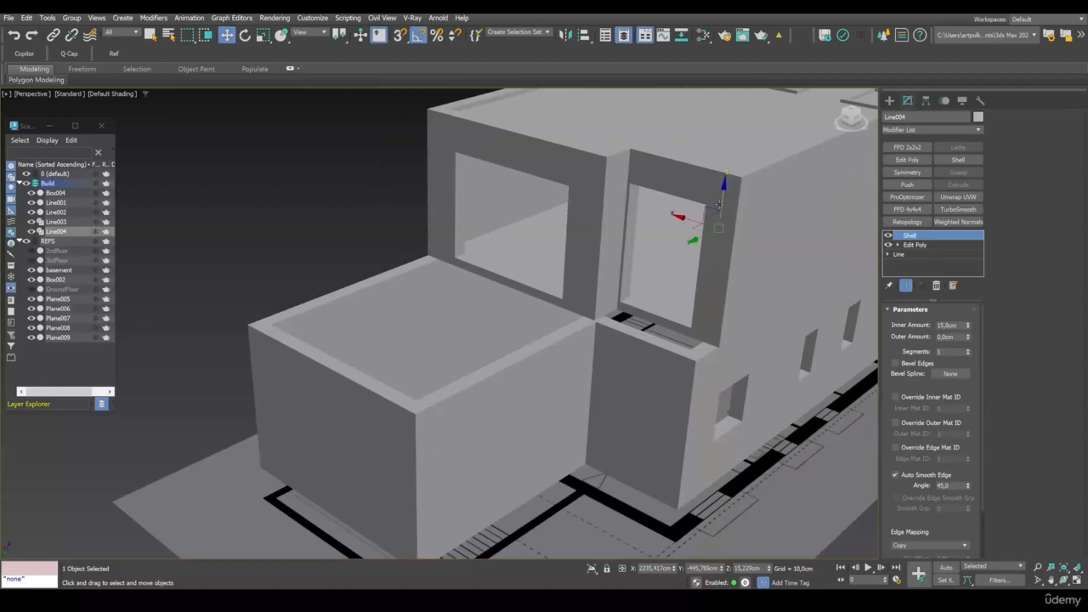
{"action": "left_click_drag", "start_coordinate": [721, 204], "coordinate": [719, 238], "text": "shift"}
{"action": "left_click", "coordinate": [540, 345]}
- Lower the slab copy to about Z -302 cm, near the bottom of the basement walls
{"action": "middle_click_drag", "start_coordinate": [539, 356], "coordinate": [607, 347], "text": "alt"}
{"action": "middle_click_drag", "start_coordinate": [709, 354], "coordinate": [501, 243]}
{"action": "left_click_drag", "start_coordinate": [495, 159], "coordinate": [503, 246]}
{"action": "middle_click_drag", "start_coordinate": [503, 246], "coordinate": [517, 345], "text": "alt"}
{"action": "key", "text": "F3"}
{"action": "mouse_move", "coordinate": [493, 256]}
{"action": "middle_mouse_down", "text": "alt"}
{"action": "mouse_move", "coordinate": [528, 279]}
{"action": "mouse_move", "coordinate": [532, 301]}
{"action": "mouse_move", "coordinate": [508, 335]}
{"action": "mouse_move", "coordinate": [514, 310]}
{"action": "mouse_move", "coordinate": [524, 341]}
{"action": "mouse_move", "coordinate": [566, 183]}
{"action": "middle_mouse_up", "text": "alt"}
{"action": "key", "text": "F3"}
{"action": "middle_click_drag", "start_coordinate": [424, 303], "coordinate": [583, 274], "text": "alt"}
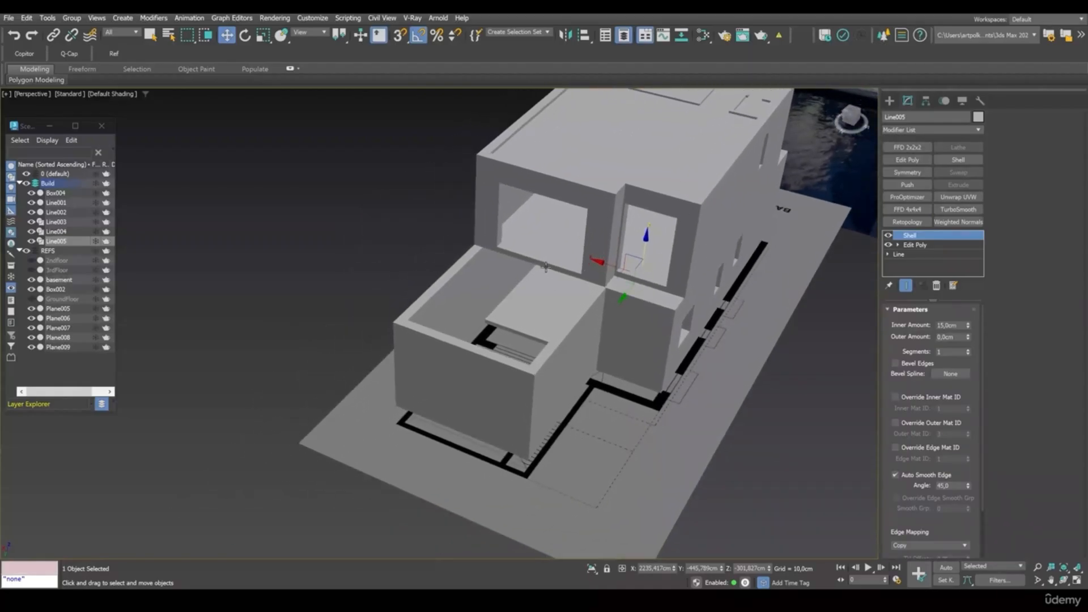
- In the base spline of Line005, move the two vertices at the narrow extension using vertex snapping to the walls
{"action": "left_click", "coordinate": [898, 254]}
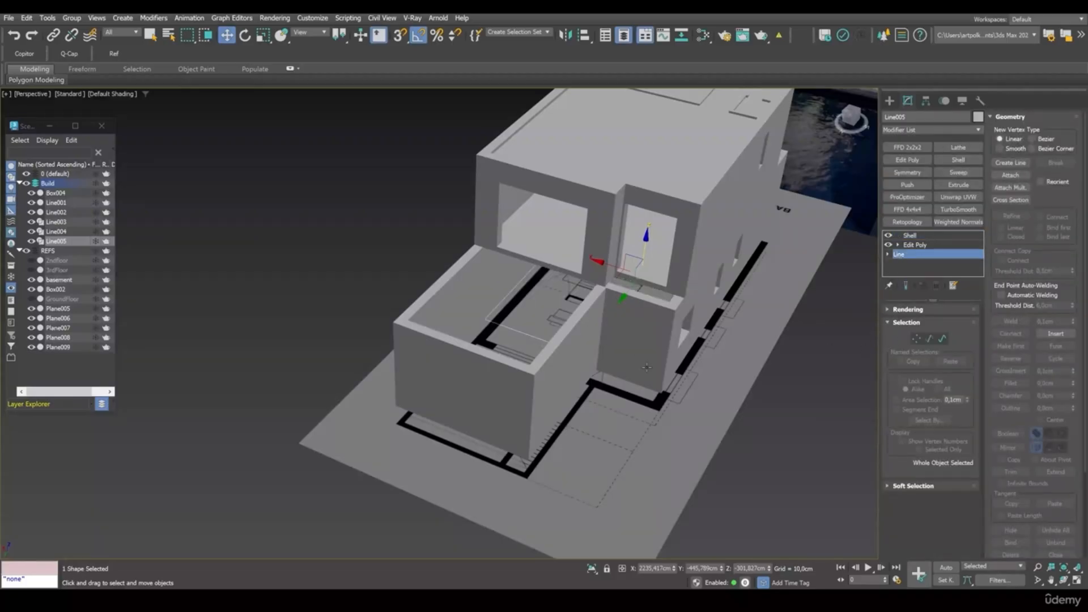
{"action": "middle_click_drag", "start_coordinate": [594, 357], "coordinate": [736, 365], "text": "alt"}
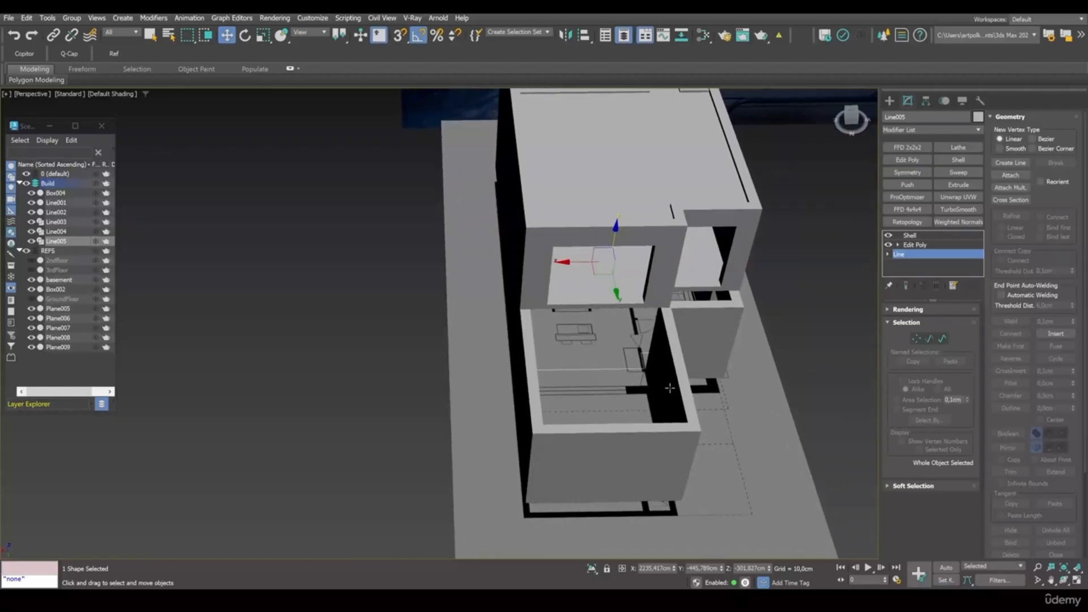
{"action": "key", "text": "1"}
{"action": "key", "text": "F3"}
{"action": "left_click_drag", "start_coordinate": [645, 339], "coordinate": [630, 339]}
{"action": "middle_click_drag", "start_coordinate": [630, 341], "coordinate": [697, 347], "text": "alt"}
{"action": "scroll", "coordinate": [695, 344], "scroll_direction": "up", "scroll_amount": 5}
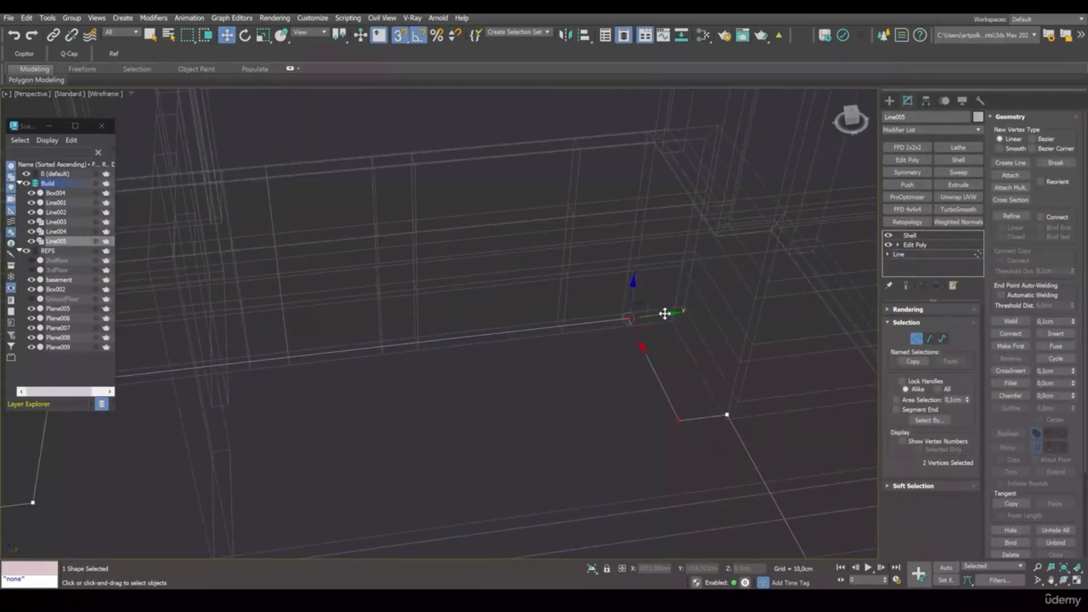
- Move the end segment of Line005's spline to the outer end wall so the slab fills the narrow extension
{"action": "scroll", "coordinate": [664, 334], "scroll_direction": "down", "scroll_amount": 4}
{"action": "key", "text": "2"}
{"action": "left_click", "coordinate": [676, 405]}
{"action": "middle_click_drag", "start_coordinate": [707, 406], "coordinate": [570, 390]}
{"action": "key", "text": "F3"}
{"action": "mouse_move", "coordinate": [731, 375]}
{"action": "middle_mouse_down", "text": "alt"}
{"action": "mouse_move", "coordinate": [758, 393]}
{"action": "mouse_move", "coordinate": [654, 362]}
{"action": "mouse_move", "coordinate": [711, 340]}
{"action": "middle_mouse_up", "text": "alt"}
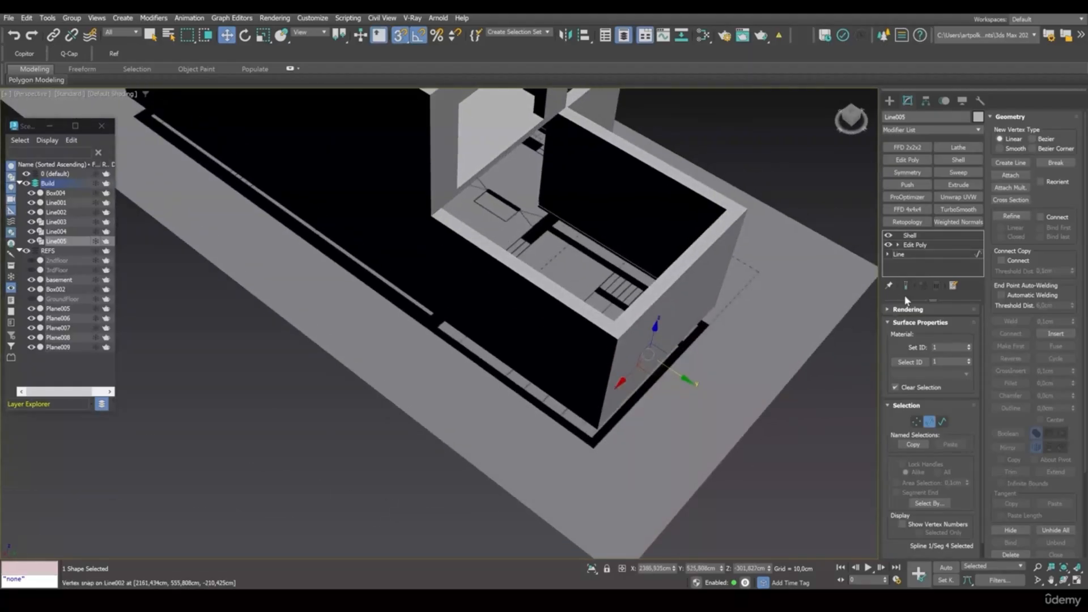
{"action": "middle_click_drag", "start_coordinate": [728, 298], "coordinate": [917, 273], "text": "alt"}
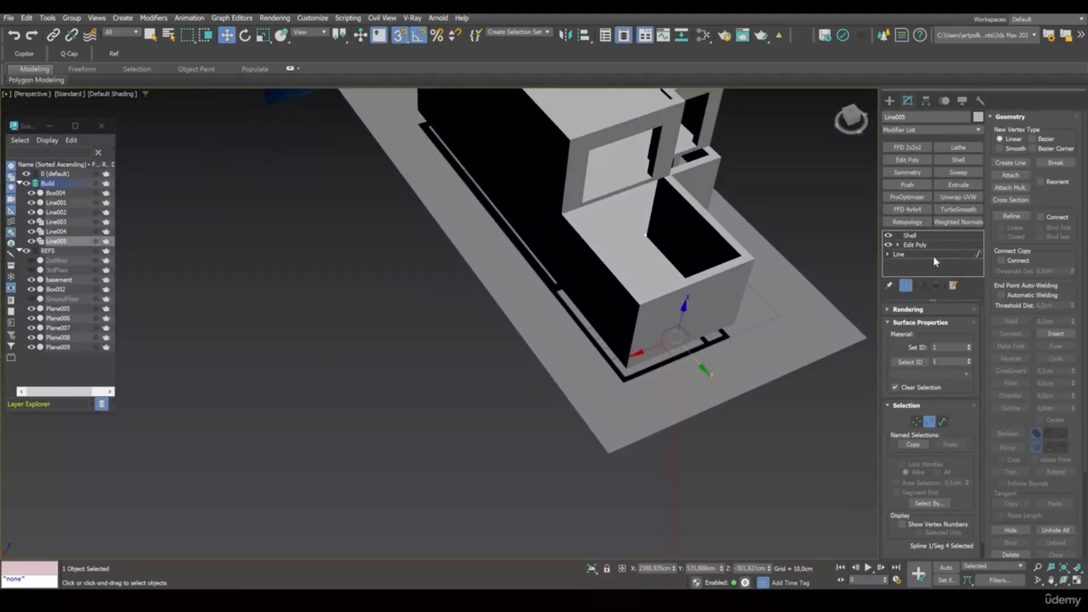
{"action": "middle_click_drag", "start_coordinate": [852, 248], "coordinate": [796, 347]}
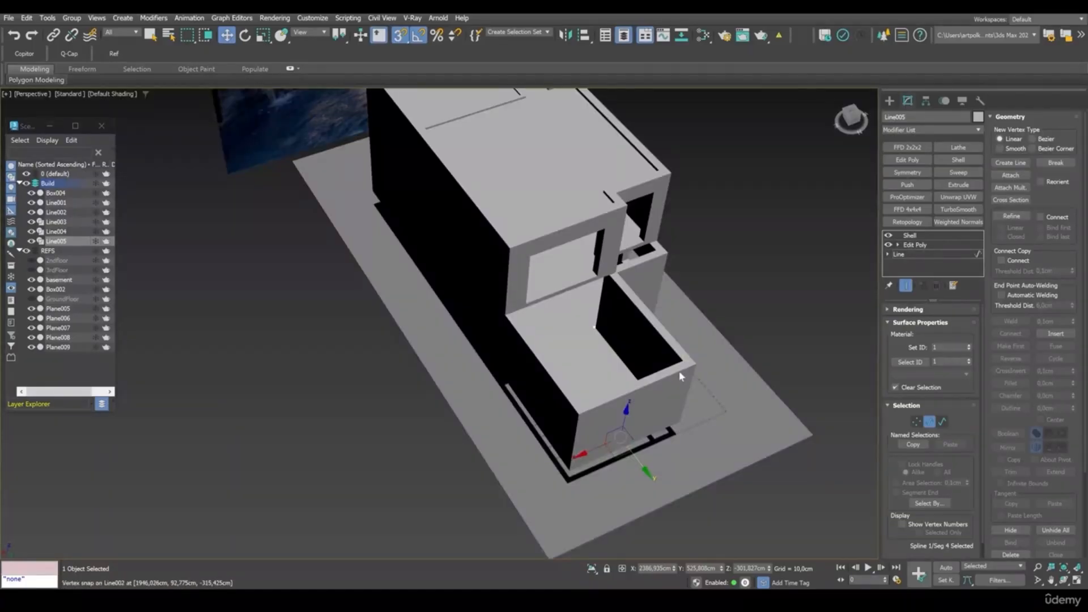
- Rename the basement walls object as Beasement-wall
{"action": "middle_click_drag", "start_coordinate": [679, 373], "coordinate": [570, 377], "text": "alt"}
{"action": "key", "text": "1"}
{"action": "middle_click_drag", "start_coordinate": [627, 352], "coordinate": [556, 363], "text": "alt"}
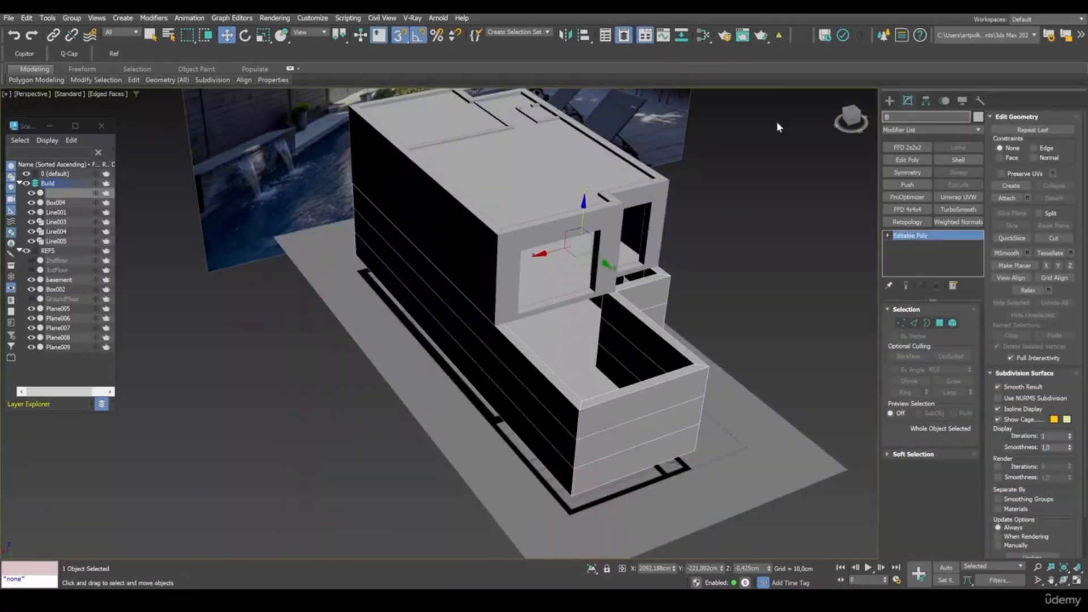
{"action": "type", "text": "easement"}
{"action": "type", "text": "-wall"}
{"action": "key", "text": "Return"}
- Rename the lowered slab Line005 as basement-floor
{"action": "left_click", "coordinate": [554, 342]}
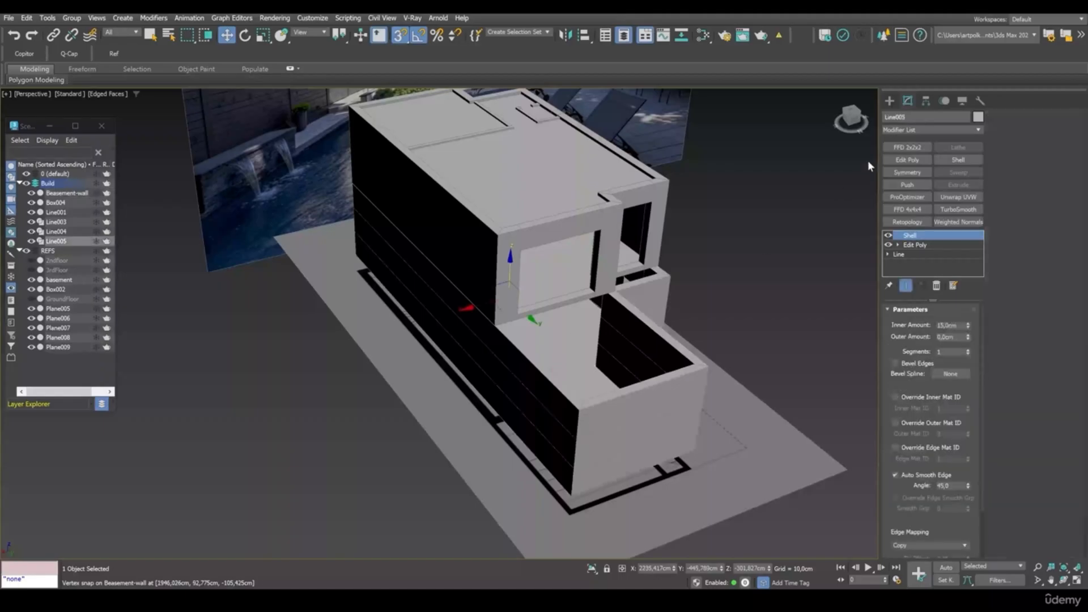
{"action": "type", "text": "basement-floor"}
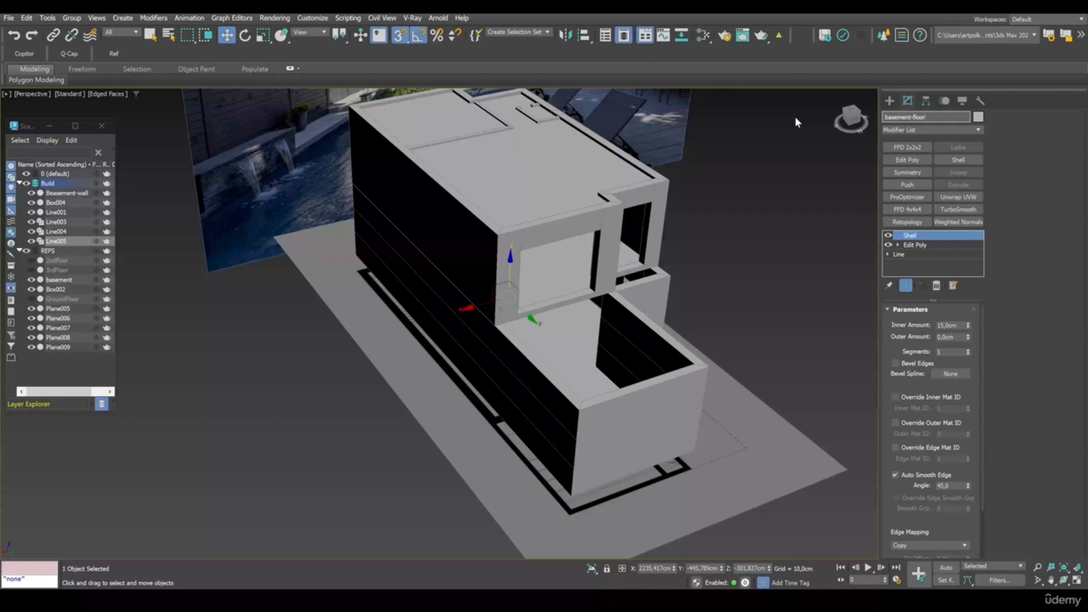
{"action": "key", "text": "Return"}
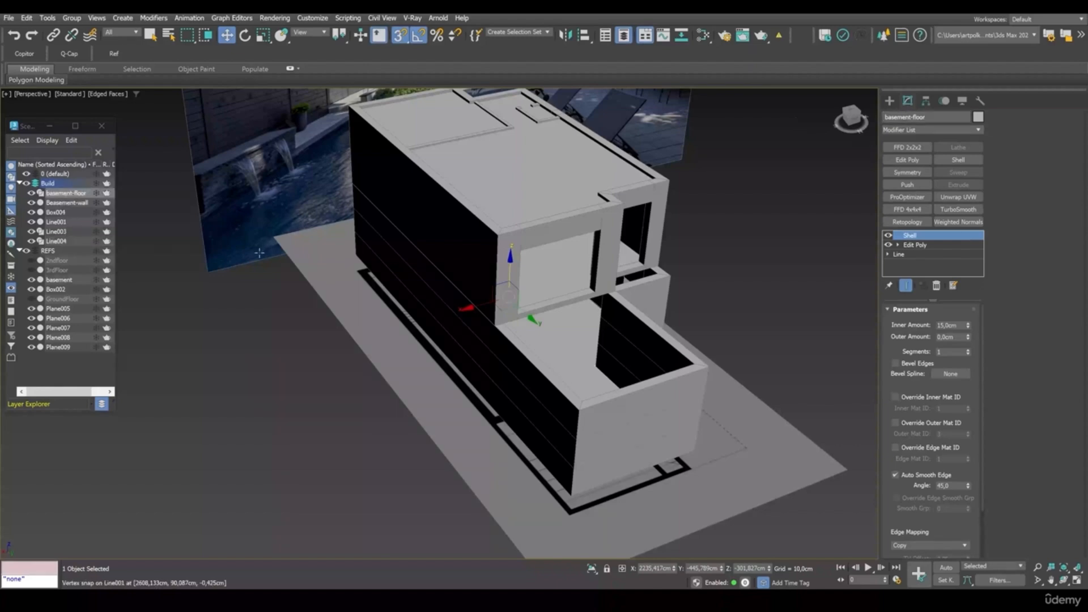
- Hide Box004, Line001, Line003 and Line004 in the Build layer to expose the basement
{"action": "left_click", "coordinate": [492, 238]}
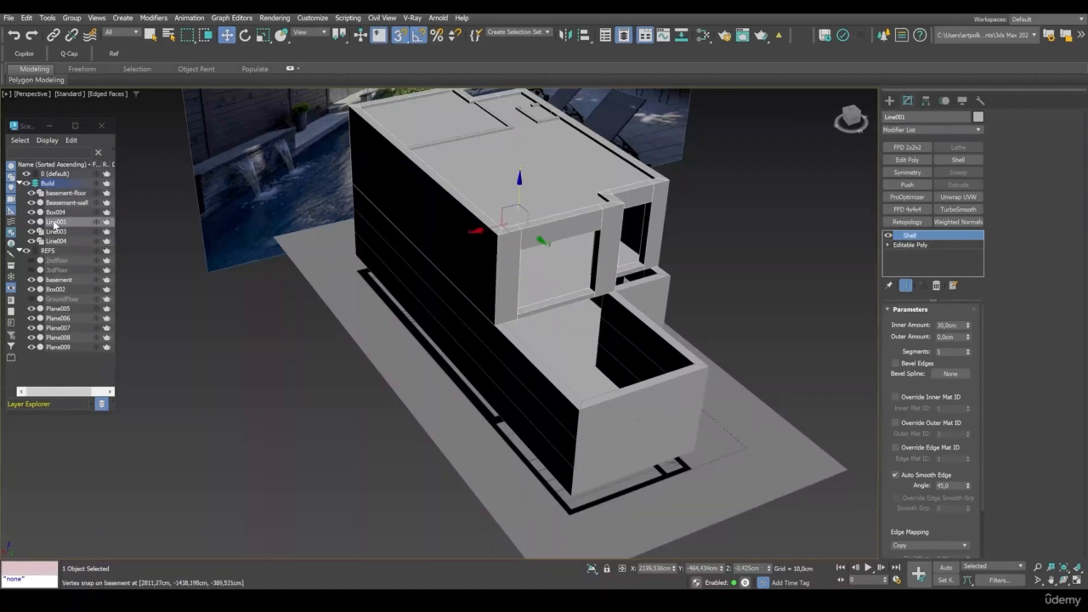
{"action": "left_click", "coordinate": [31, 213]}
{"action": "left_click", "coordinate": [31, 212]}
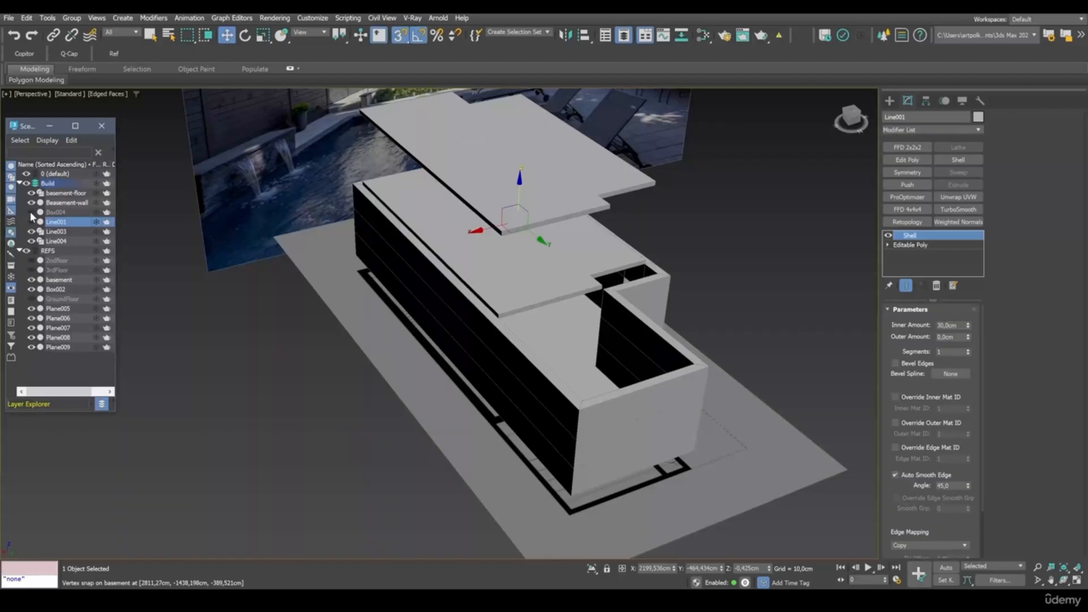
{"action": "left_click", "coordinate": [31, 232]}
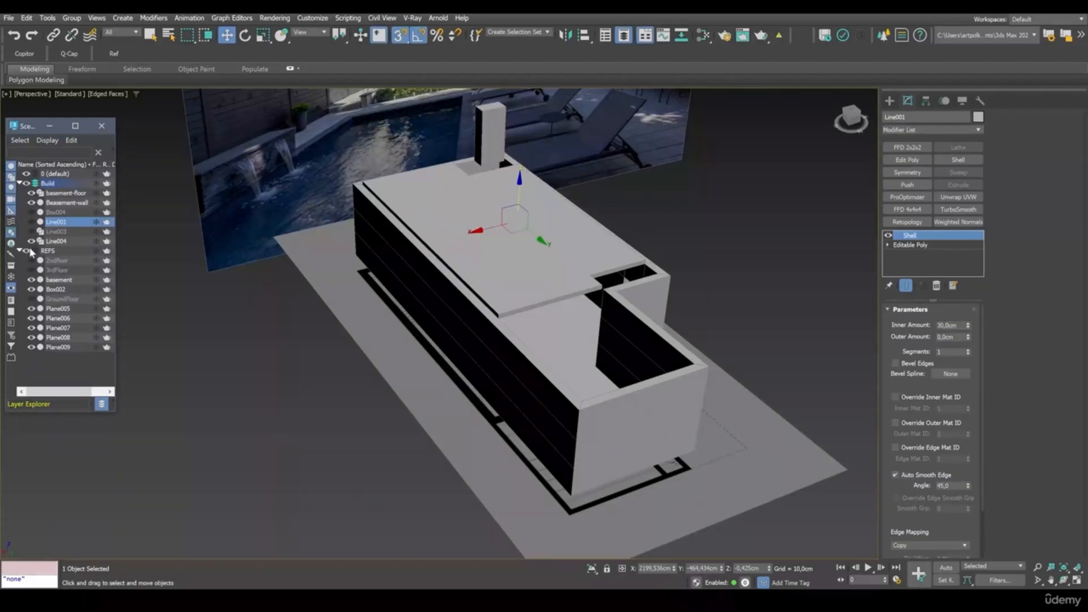
{"action": "left_click", "coordinate": [32, 242]}
{"action": "middle_click_drag", "start_coordinate": [434, 253], "coordinate": [483, 262], "text": "alt"}
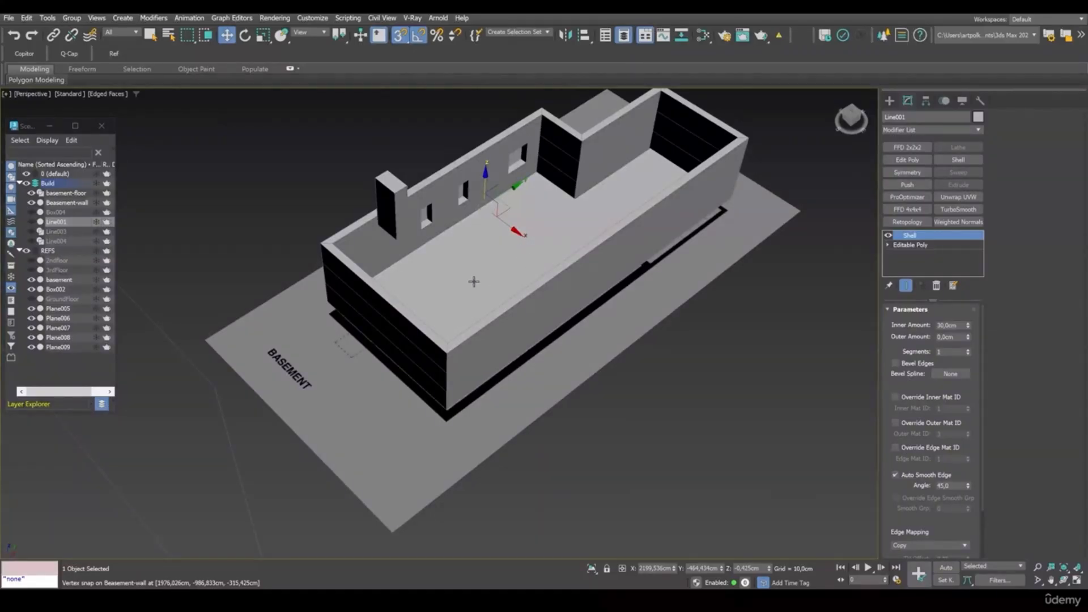
- Lower the basement-floor slab to about Z -646 cm, beneath the basement plan
{"action": "left_click", "coordinate": [483, 283]}
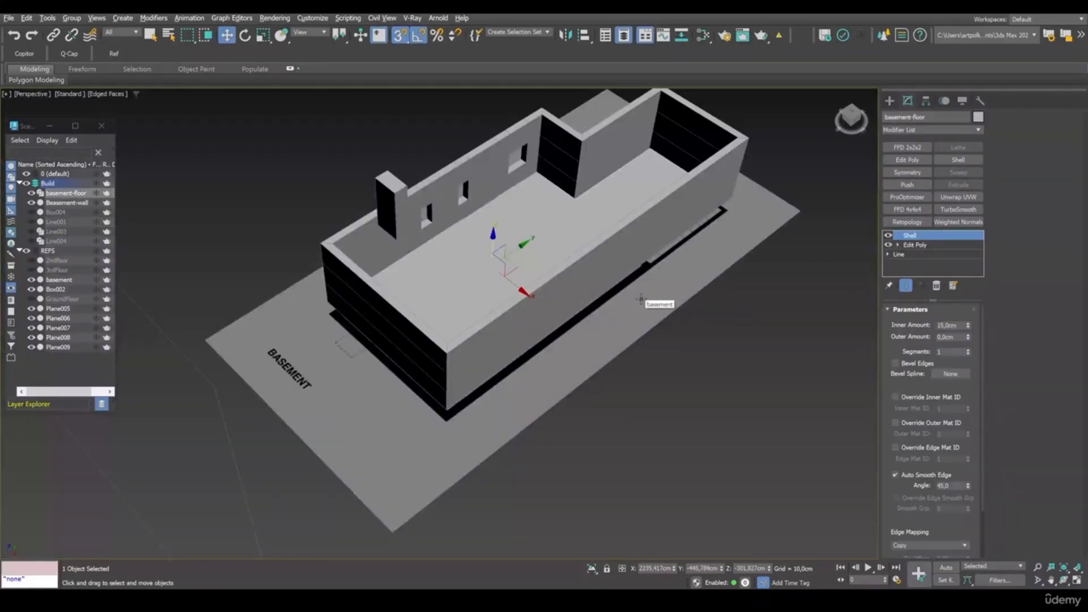
{"action": "middle_click_drag", "start_coordinate": [577, 219], "coordinate": [515, 174], "text": "alt"}
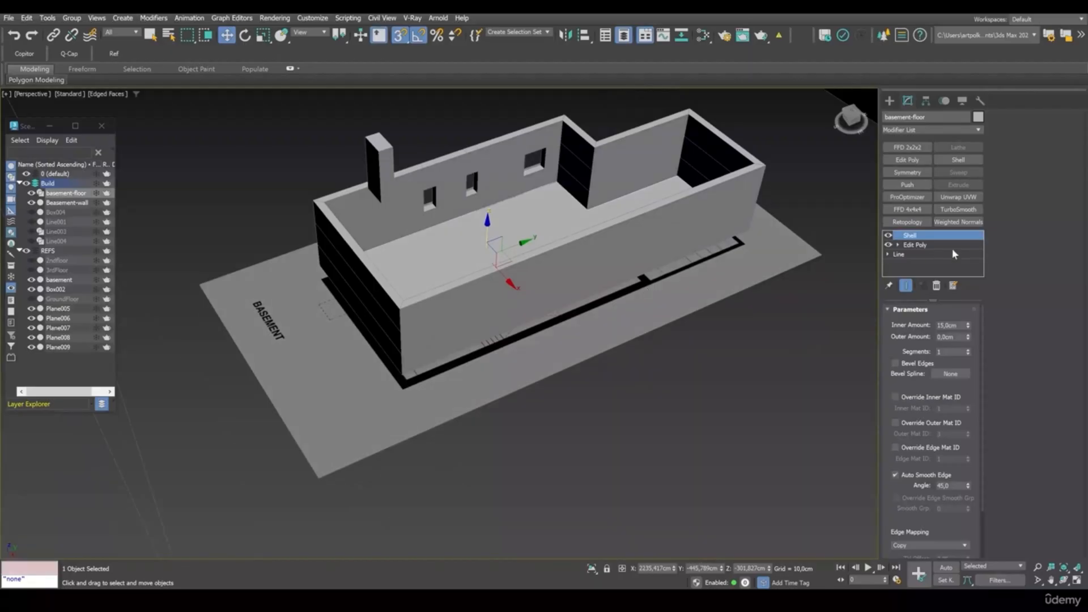
{"action": "left_click_drag", "start_coordinate": [487, 227], "coordinate": [512, 380]}
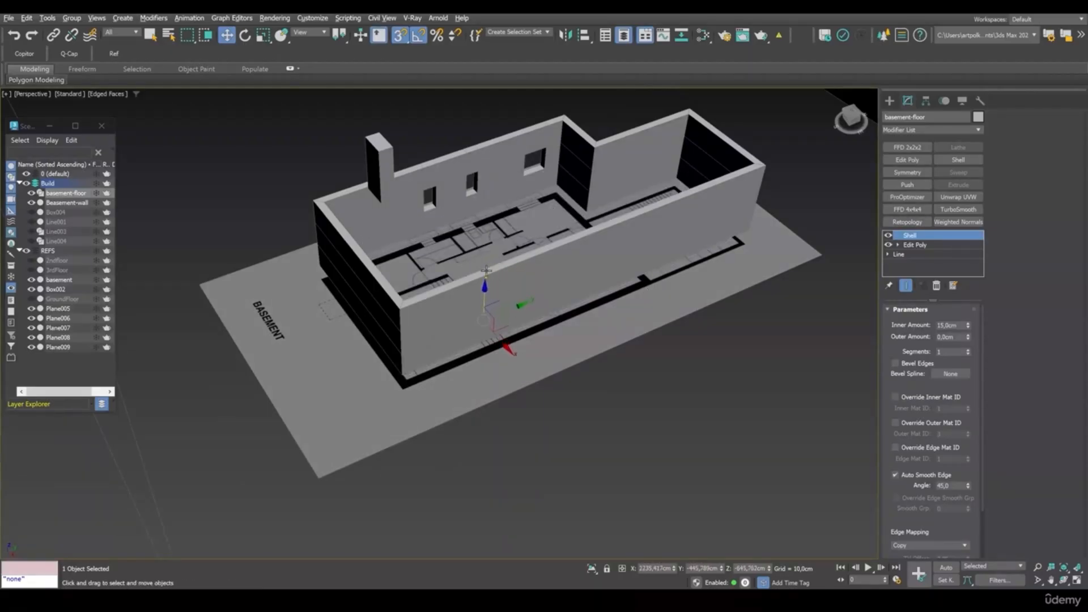
- Examine the basement plan's partitions and stairs inside the walls and select the basement plane
{"action": "middle_click_drag", "start_coordinate": [487, 246], "coordinate": [532, 250], "text": "alt"}
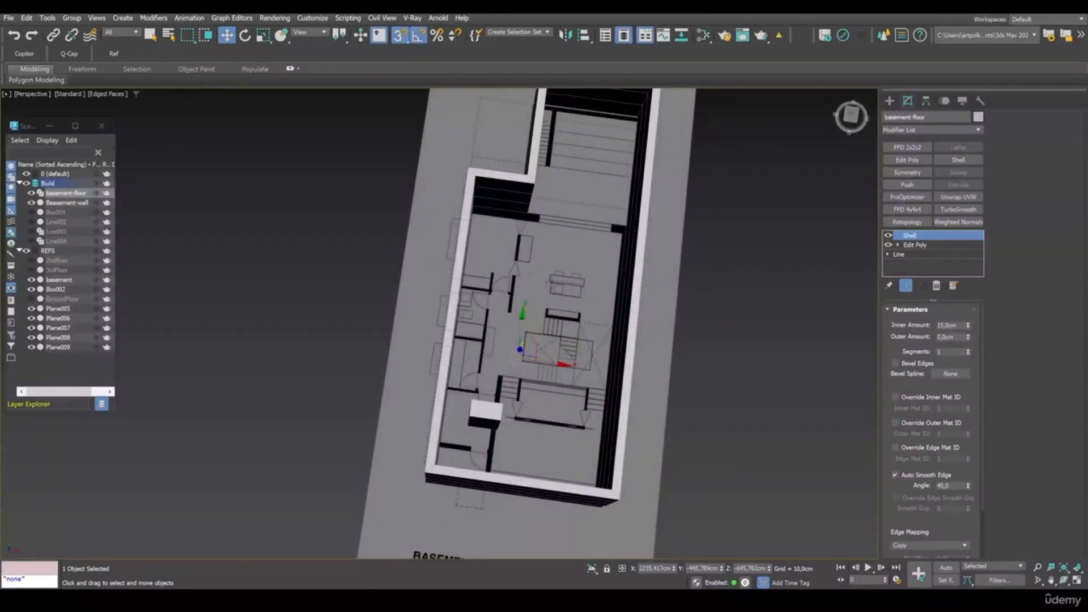
{"action": "middle_click_drag", "start_coordinate": [633, 287], "coordinate": [547, 244], "text": "alt"}
{"action": "scroll", "coordinate": [567, 222], "scroll_direction": "up", "scroll_amount": 4}
{"action": "middle_click_drag", "start_coordinate": [641, 210], "coordinate": [639, 261], "text": "alt"}
{"action": "scroll", "coordinate": [461, 398], "scroll_direction": "down", "scroll_amount": 8}
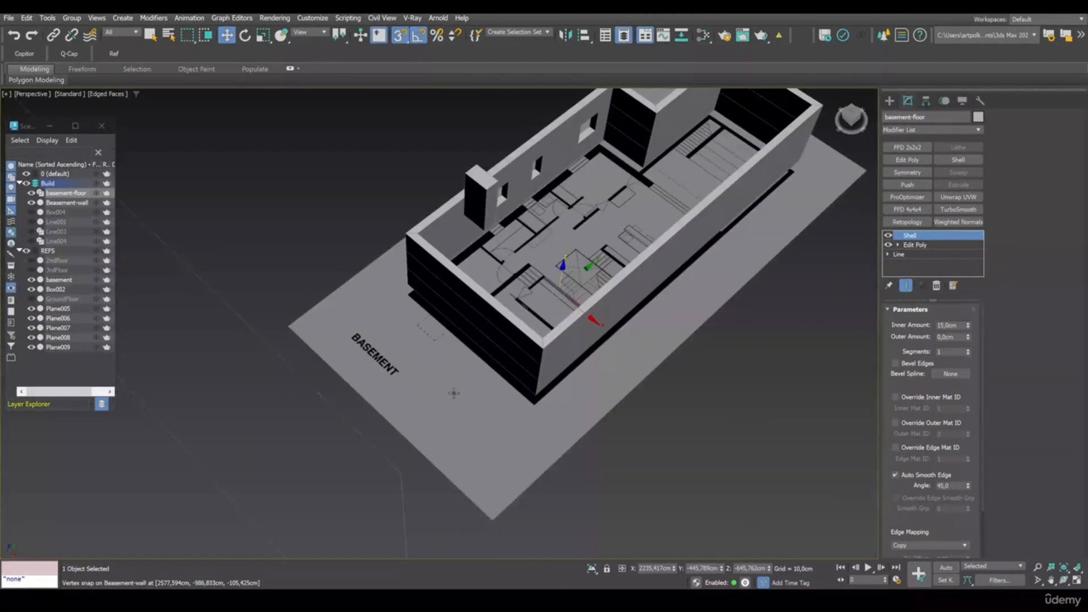
{"action": "left_click", "coordinate": [337, 335]}
{"action": "middle_click_drag", "start_coordinate": [494, 357], "coordinate": [499, 349], "text": "alt"}
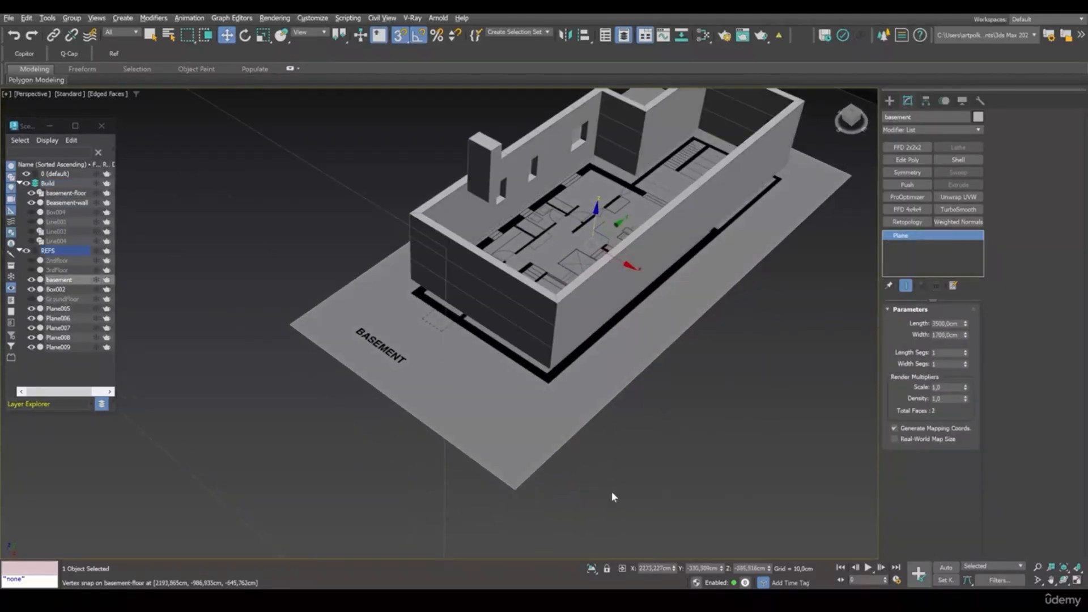
- Reset the basement plan plane's Z position to 0 and check it against the building
{"action": "right_click", "coordinate": [770, 571]}
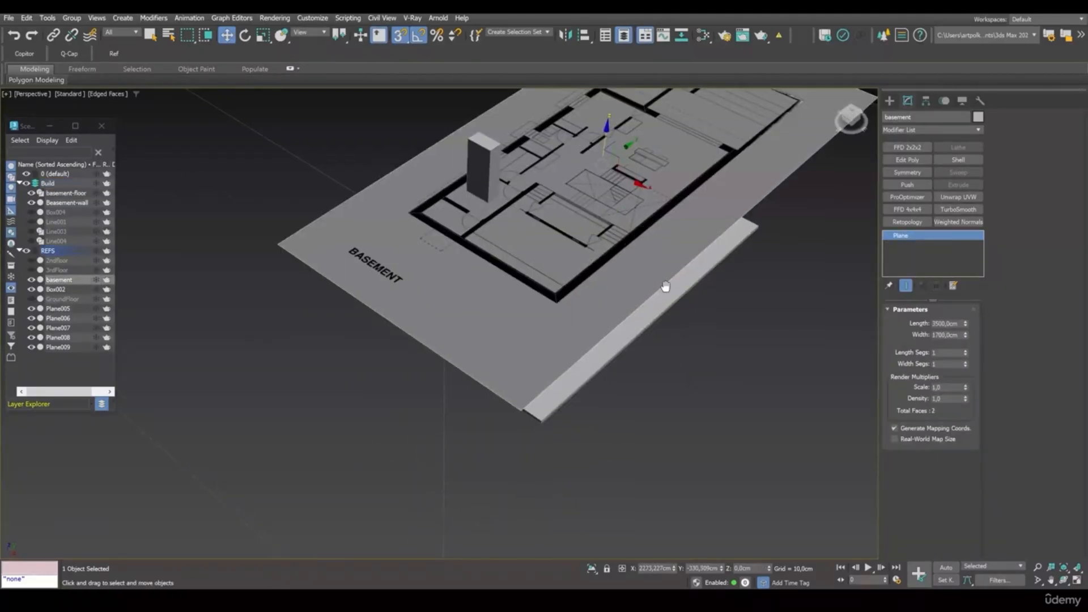
{"action": "middle_click_drag", "start_coordinate": [666, 284], "coordinate": [589, 398]}
{"action": "key", "text": "alt+w"}
{"action": "left_click", "coordinate": [351, 230]}
{"action": "key", "text": "z"}
{"action": "key", "text": "alt+w"}
{"action": "key", "text": "alt+w"}
{"action": "left_click", "coordinate": [760, 421]}
{"action": "key", "text": "alt+w"}
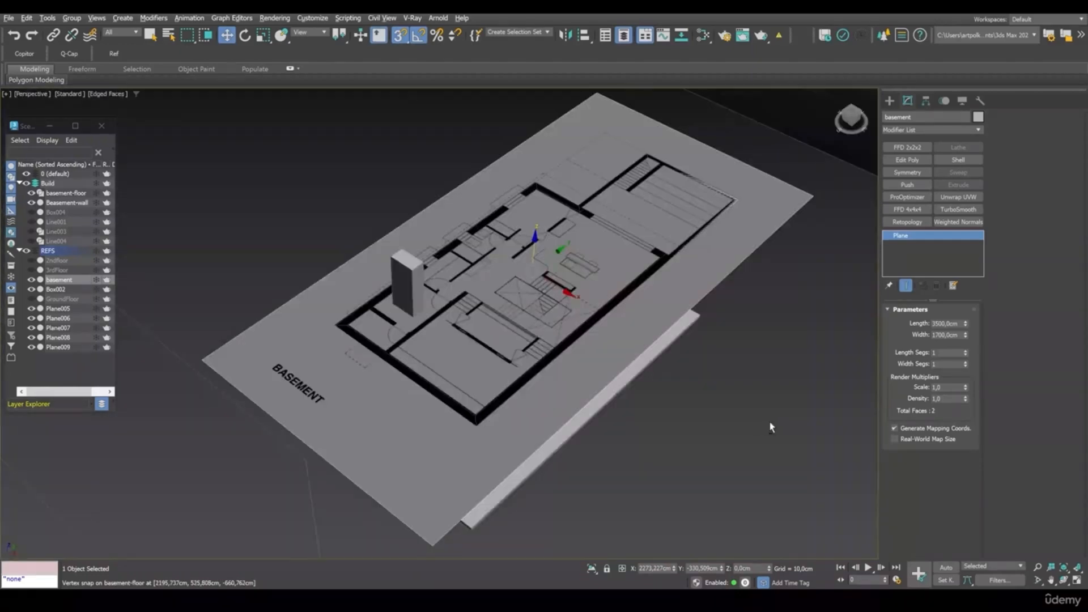
- Lower the basement plan plane to about Z -7.3 cm so it sits just beneath the wall tops
{"action": "middle_click_drag", "start_coordinate": [772, 425], "coordinate": [624, 267], "text": "alt"}
{"action": "scroll", "coordinate": [624, 267], "scroll_direction": "up", "scroll_amount": 3}
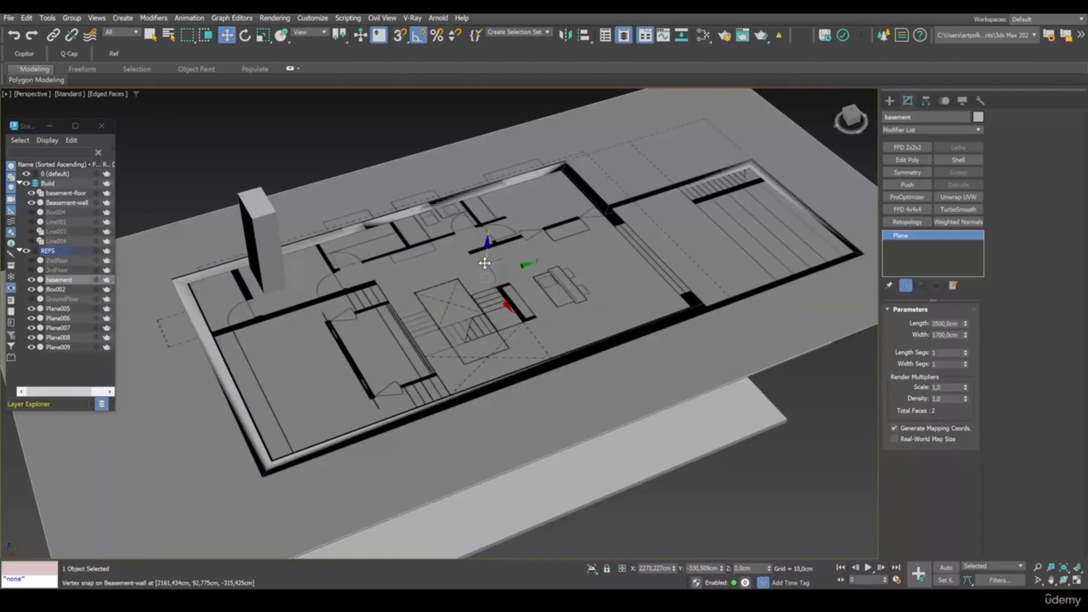
{"action": "left_click_drag", "start_coordinate": [484, 263], "coordinate": [487, 265]}
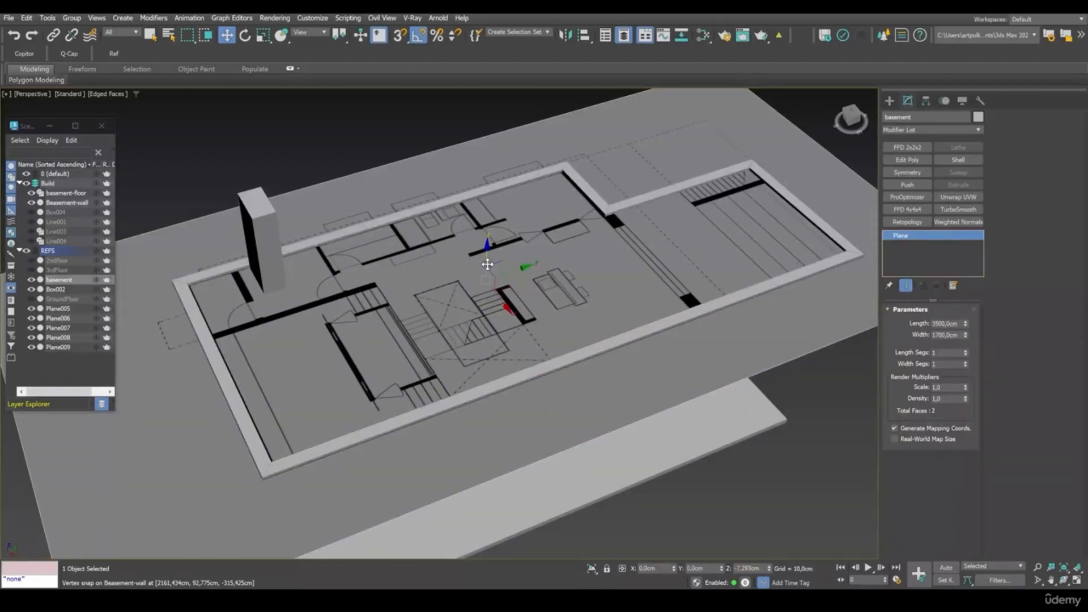
- Create a box of about 26.6 by 47.7 cm and about 34 cm high over the black pillar at the wall's inner corner
{"action": "left_click", "coordinate": [889, 101]}
{"action": "left_click", "coordinate": [889, 118]}
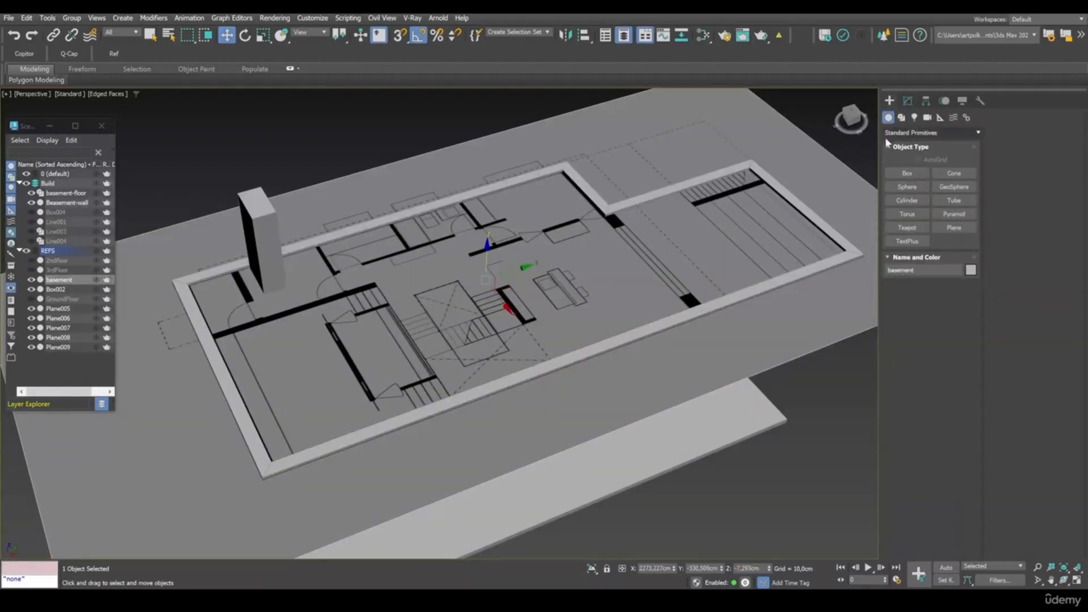
{"action": "left_click", "coordinate": [907, 173]}
{"action": "middle_click_drag", "start_coordinate": [633, 222], "coordinate": [631, 225], "text": "alt"}
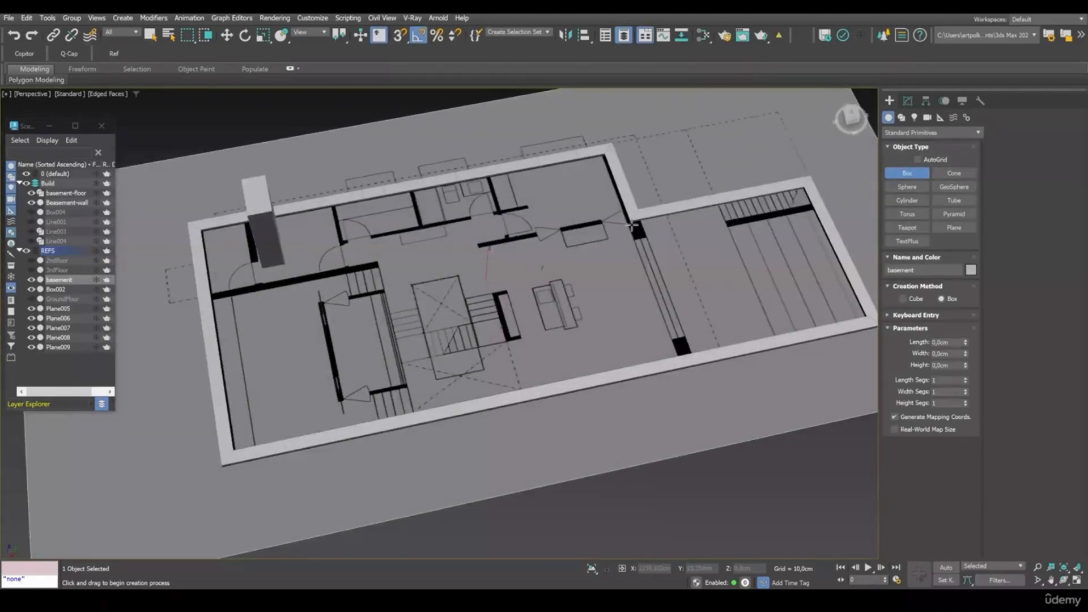
{"action": "middle_click_drag", "start_coordinate": [457, 291], "coordinate": [656, 248], "text": "alt"}
{"action": "scroll", "coordinate": [656, 248], "scroll_direction": "up", "scroll_amount": 8}
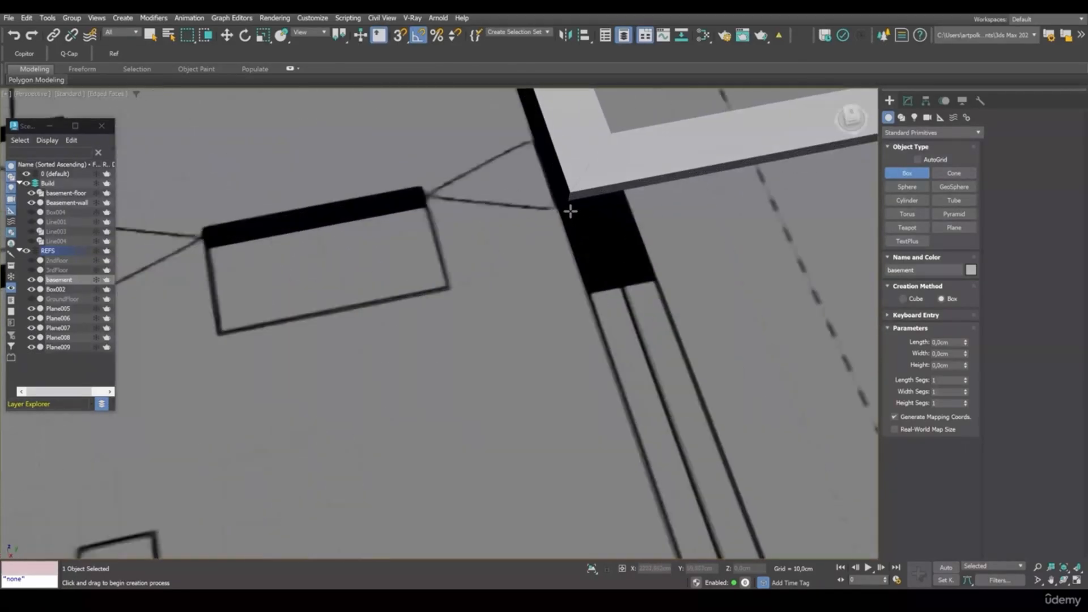
{"action": "left_click_drag", "start_coordinate": [575, 218], "coordinate": [652, 280]}
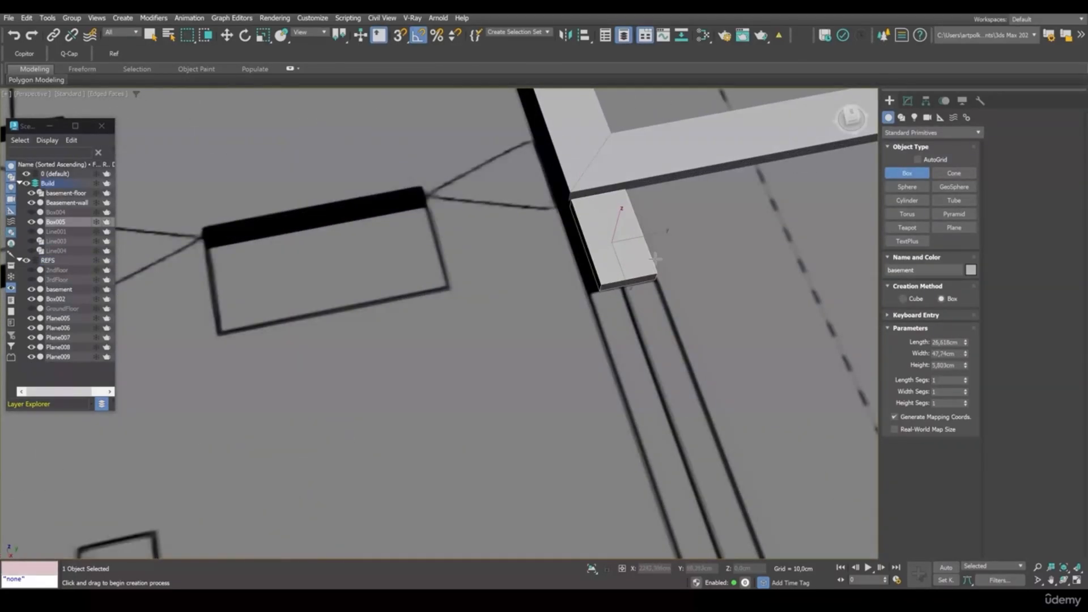
{"action": "scroll", "coordinate": [655, 208], "scroll_direction": "down", "scroll_amount": 8}
{"action": "key", "text": "w"}
{"action": "middle_click_drag", "start_coordinate": [669, 225], "coordinate": [548, 244], "text": "alt"}
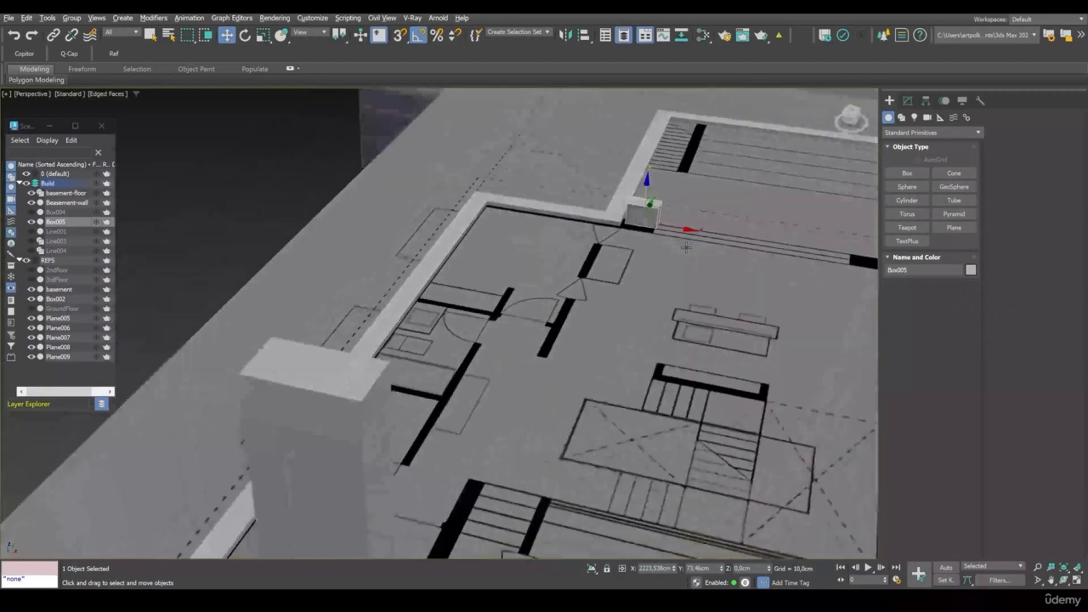
- Convert the pillar box to an editable poly and move its element flush against the basement wall corner
{"action": "key", "text": "alt+e"}
{"action": "middle_click_drag", "start_coordinate": [679, 256], "coordinate": [613, 300]}
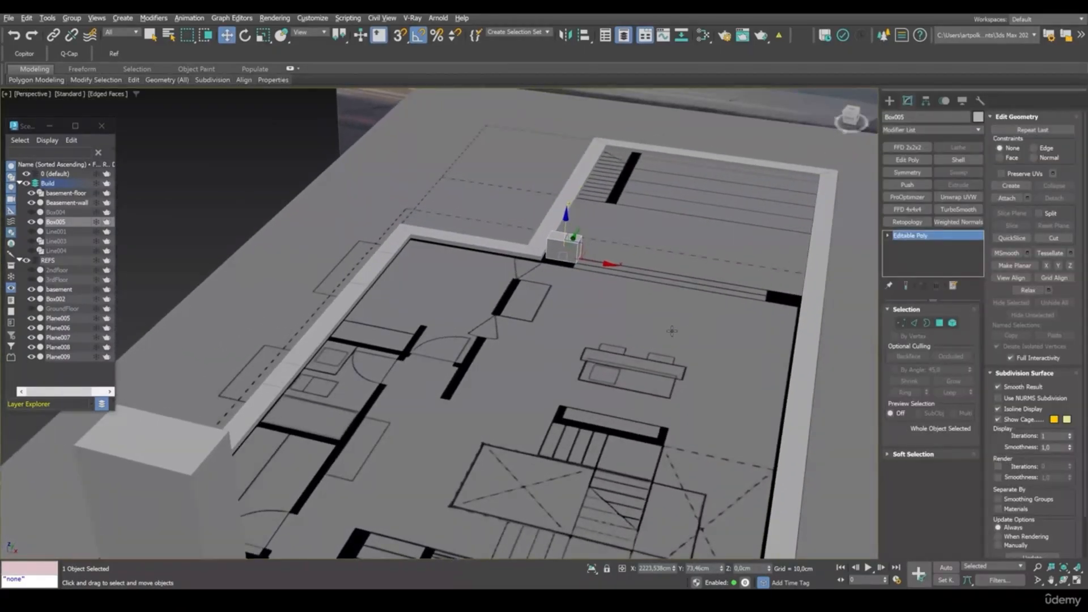
{"action": "left_click", "coordinate": [953, 323]}
{"action": "left_click", "coordinate": [570, 252]}
{"action": "middle_click_drag", "start_coordinate": [581, 271], "coordinate": [498, 265]}
{"action": "scroll", "coordinate": [498, 264], "scroll_direction": "up", "scroll_amount": 2}
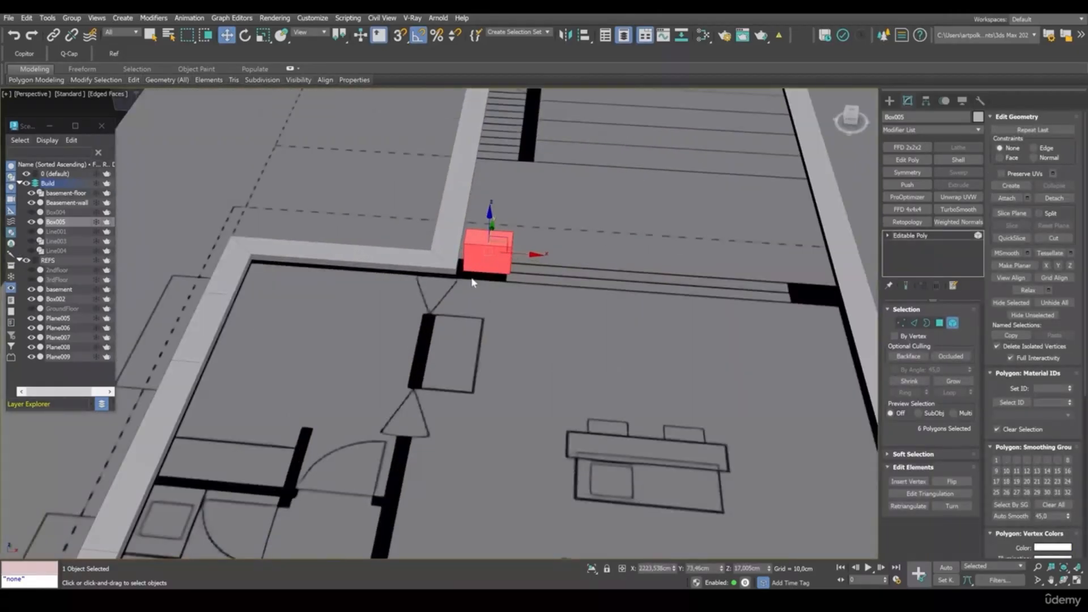
{"action": "mouse_move", "coordinate": [465, 271]}
{"action": "left_mouse_down"}
{"action": "mouse_move", "coordinate": [515, 269]}
{"action": "mouse_move", "coordinate": [530, 254]}
{"action": "mouse_move", "coordinate": [453, 274]}
{"action": "left_mouse_up"}
- Clone the pillar as an element to the opposite end of the wide opening, fitting it over the second black pillar
{"action": "scroll", "coordinate": [453, 274], "scroll_direction": "down", "scroll_amount": 3}
{"action": "middle_click_drag", "start_coordinate": [453, 274], "coordinate": [525, 262], "text": "alt"}
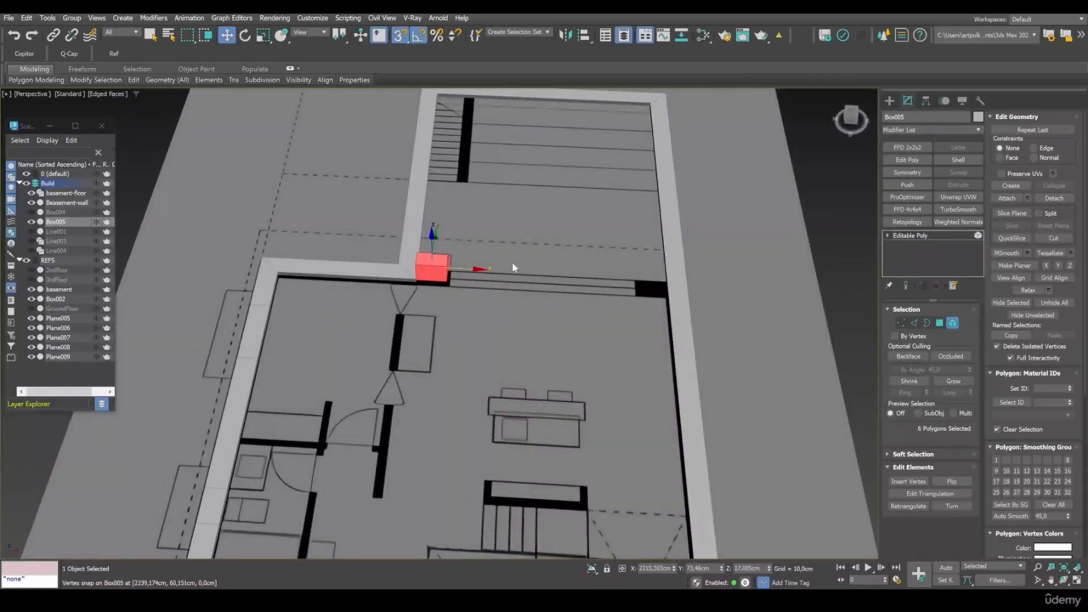
{"action": "left_click_drag", "start_coordinate": [460, 268], "coordinate": [658, 286], "text": "shift"}
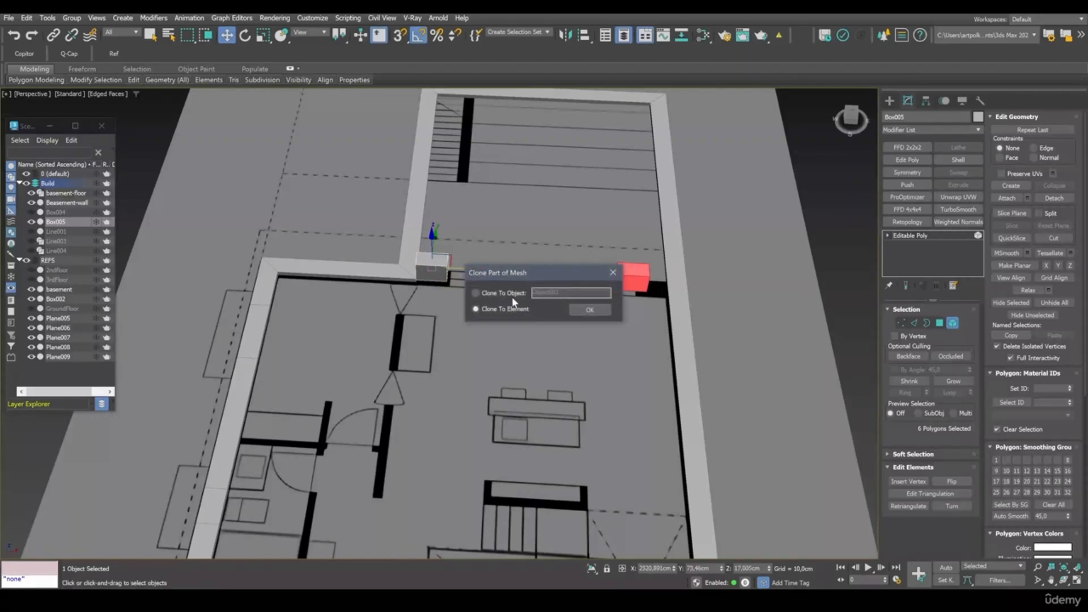
{"action": "left_click", "coordinate": [606, 312]}
{"action": "middle_click_drag", "start_coordinate": [606, 313], "coordinate": [491, 312]}
{"action": "key", "text": "s"}
{"action": "left_click_drag", "start_coordinate": [488, 309], "coordinate": [505, 307]}
{"action": "middle_click_drag", "start_coordinate": [504, 306], "coordinate": [652, 364], "text": "alt"}
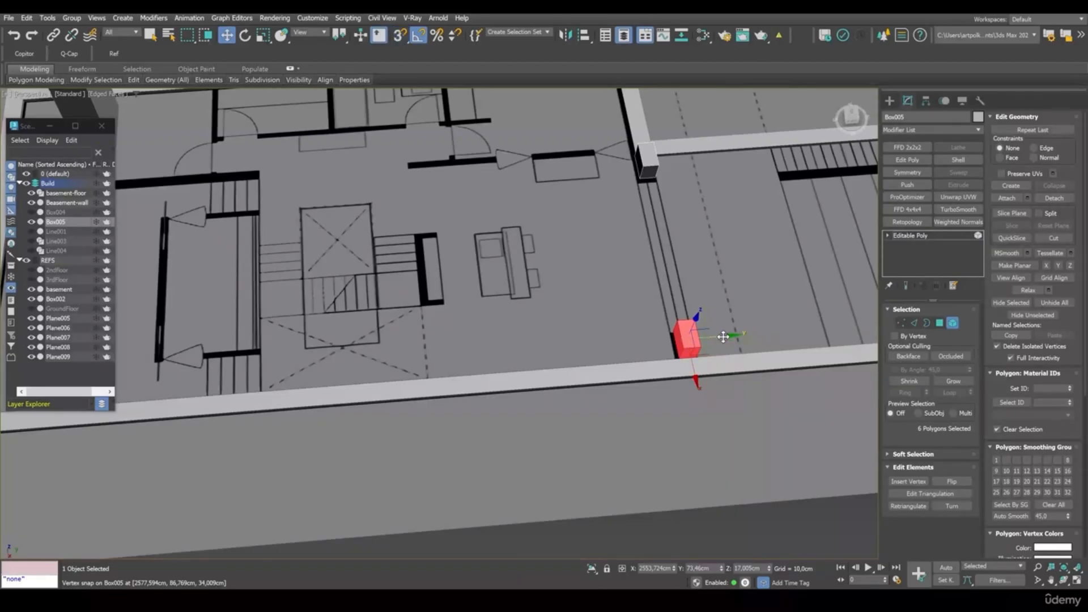
- Clone the second pillar as an element and move it onto the end of the niche wall beside the stairs
{"action": "left_click_drag", "start_coordinate": [723, 337], "coordinate": [471, 357], "text": "shift"}
{"action": "left_click", "coordinate": [590, 310]}
{"action": "middle_click_drag", "start_coordinate": [481, 383], "coordinate": [563, 388], "text": "alt"}
{"action": "scroll", "coordinate": [642, 395], "scroll_direction": "up", "scroll_amount": 3}
{"action": "middle_click_drag", "start_coordinate": [642, 395], "coordinate": [657, 402], "text": "alt"}
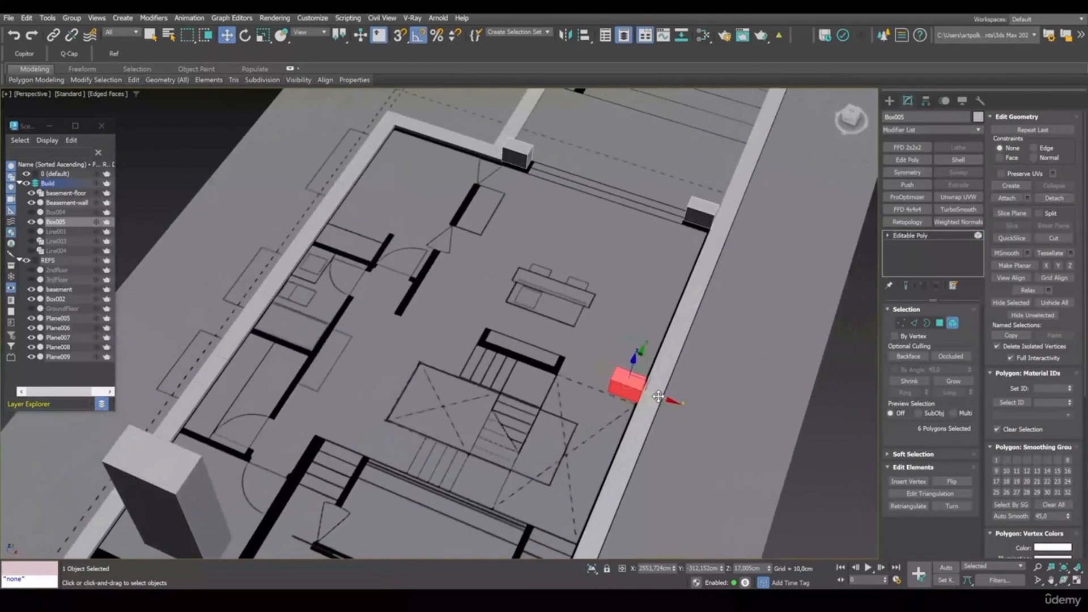
{"action": "mouse_move", "coordinate": [659, 395]}
{"action": "left_mouse_down"}
{"action": "mouse_move", "coordinate": [571, 364]}
{"action": "mouse_move", "coordinate": [581, 364]}
{"action": "left_mouse_up"}
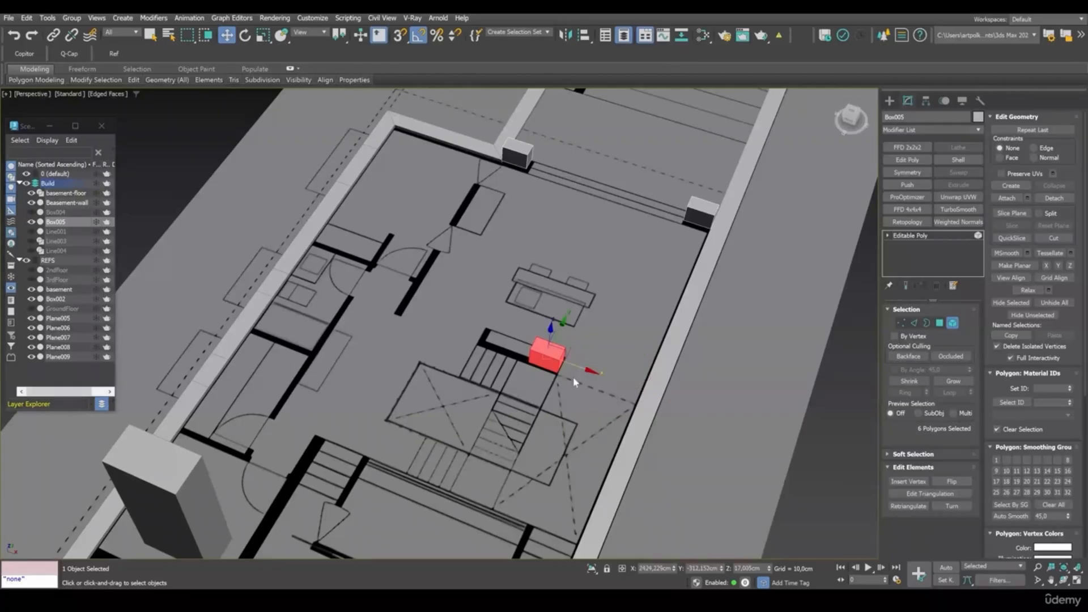
- Adjust the cloned block's vertices to match the short end of the niche wall on the plan
{"action": "middle_click_drag", "start_coordinate": [581, 365], "coordinate": [593, 380], "text": "alt"}
{"action": "key", "text": "1"}
{"action": "scroll", "coordinate": [537, 386], "scroll_direction": "up", "scroll_amount": 3}
{"action": "middle_click_drag", "start_coordinate": [457, 293], "coordinate": [499, 321], "text": "alt"}
{"action": "left_click_drag", "start_coordinate": [499, 321], "coordinate": [575, 363]}
{"action": "middle_click_drag", "start_coordinate": [588, 367], "coordinate": [571, 343], "text": "alt"}
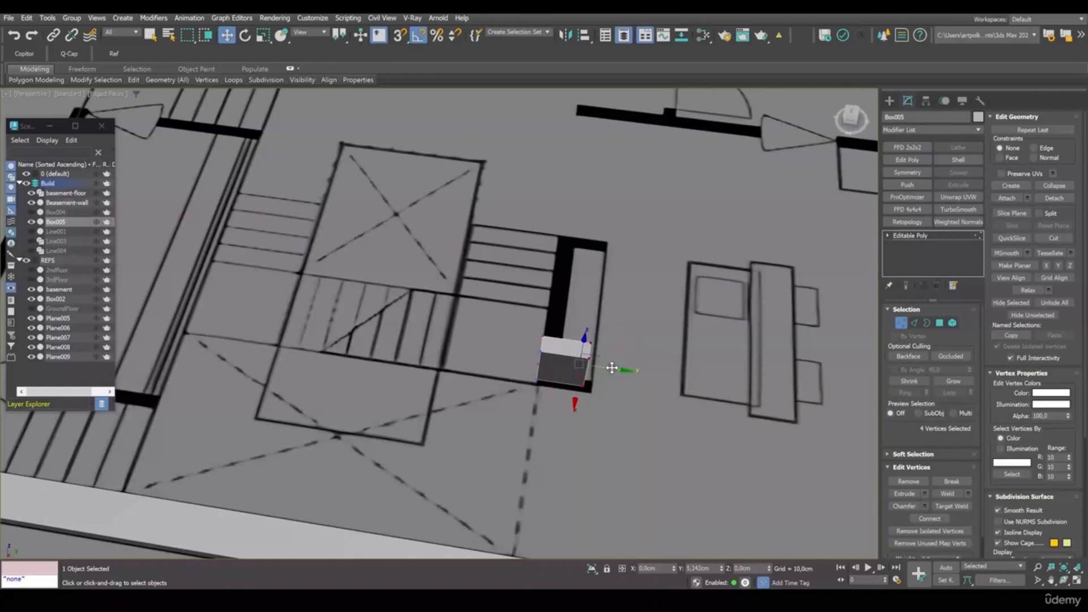
{"action": "left_click_drag", "start_coordinate": [621, 372], "coordinate": [639, 373]}
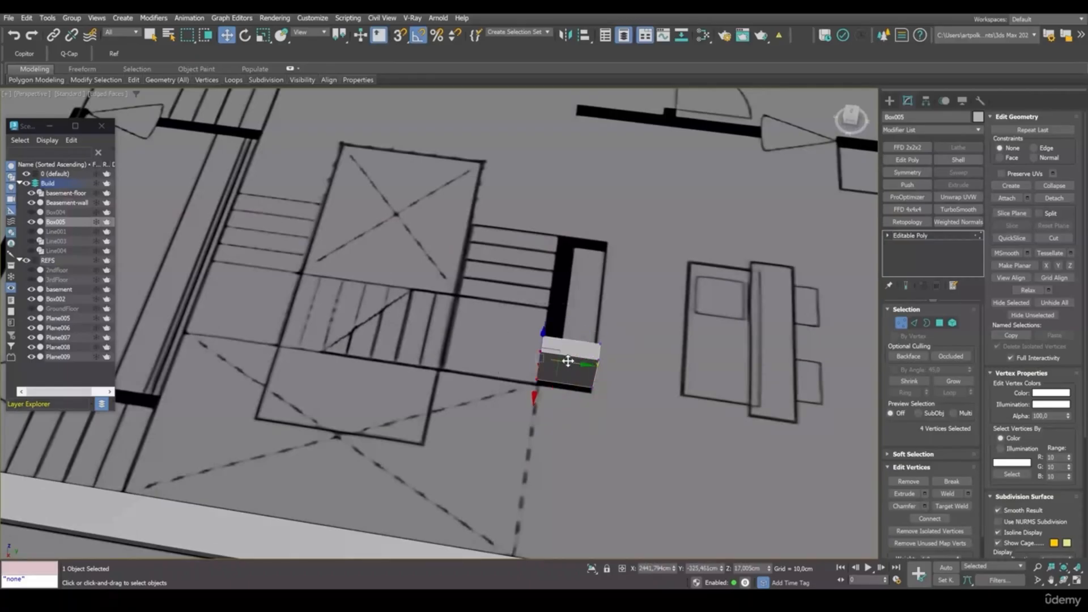
{"action": "left_click_drag", "start_coordinate": [568, 361], "coordinate": [591, 367]}
- Extrude the block's side faces along the plan to form the U-shaped niche wall beside the stairs
{"action": "key", "text": "4"}
{"action": "middle_click_drag", "start_coordinate": [587, 369], "coordinate": [597, 418], "text": "alt"}
{"action": "scroll", "coordinate": [600, 376], "scroll_direction": "up", "scroll_amount": 2}
{"action": "left_click", "coordinate": [586, 378]}
{"action": "left_click", "coordinate": [590, 390]}
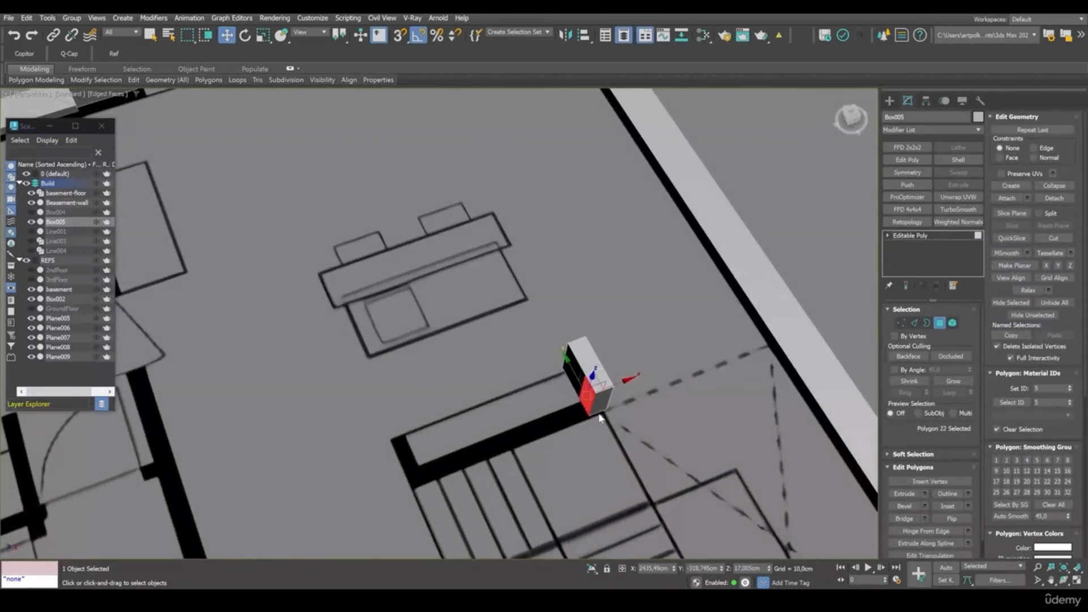
{"action": "left_click_drag", "start_coordinate": [615, 386], "coordinate": [424, 441]}
{"action": "left_click", "coordinate": [392, 460]}
{"action": "mouse_move", "coordinate": [424, 441]}
{"action": "middle_mouse_down", "text": "alt"}
{"action": "mouse_move", "coordinate": [397, 462]}
{"action": "mouse_move", "coordinate": [434, 448]}
{"action": "middle_mouse_up", "text": "alt"}
{"action": "key", "text": "s"}
{"action": "left_click_drag", "start_coordinate": [428, 437], "coordinate": [182, 294], "text": "shift"}
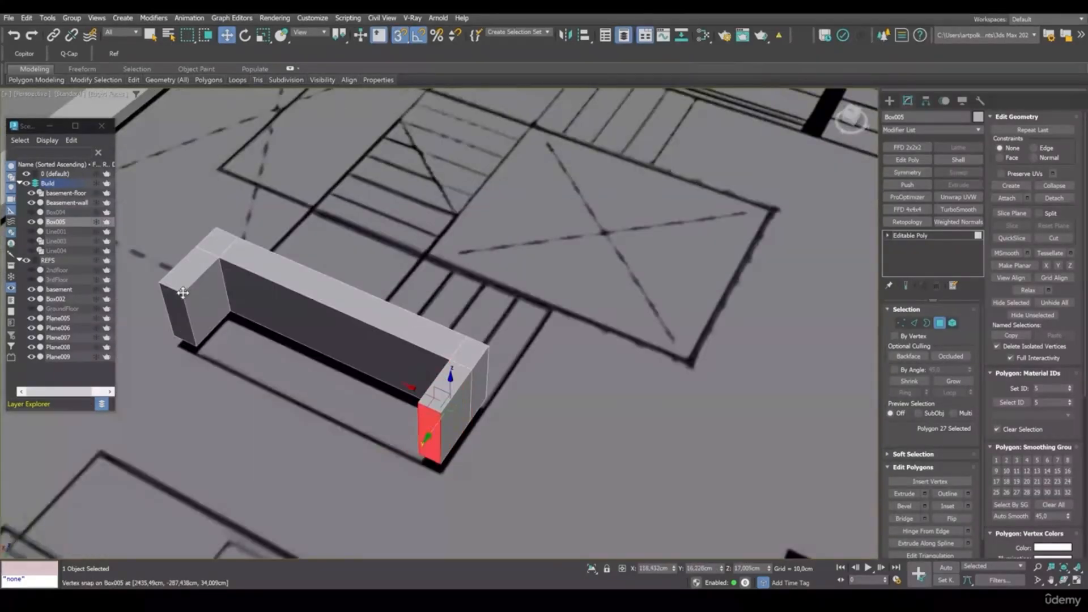
- Clone a pillar element onto the interior partition near the wide opening
{"action": "middle_click_drag", "start_coordinate": [340, 318], "coordinate": [681, 323], "text": "alt"}
{"action": "left_click", "coordinate": [952, 324]}
{"action": "left_click", "coordinate": [825, 212]}
{"action": "key", "text": "s"}
{"action": "left_click_drag", "start_coordinate": [841, 206], "coordinate": [480, 149], "text": "shift"}
{"action": "middle_click_drag", "start_coordinate": [488, 273], "coordinate": [561, 284], "text": "alt"}
- Move the cloned block's side vertices to fit the partition's thickness on the plan
{"action": "left_click", "coordinate": [902, 323]}
{"action": "left_click_drag", "start_coordinate": [527, 159], "coordinate": [567, 227]}
{"action": "left_click_drag", "start_coordinate": [577, 201], "coordinate": [601, 201]}
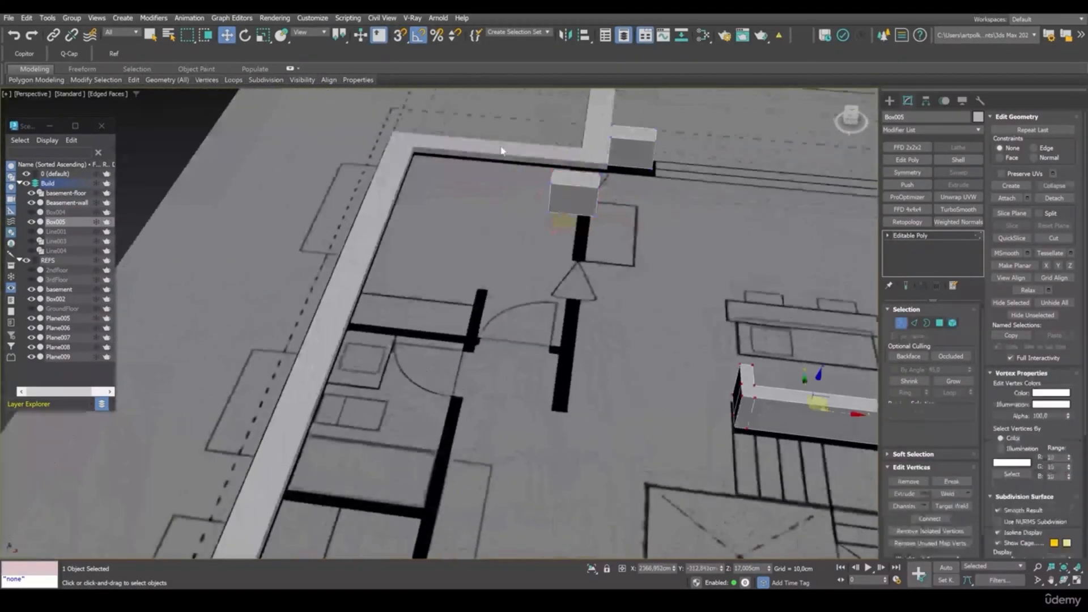
{"action": "middle_click_drag", "start_coordinate": [602, 202], "coordinate": [431, 227], "text": "alt"}
- Extend the partition block's face, delete the unwanted polygon and cap the open border
{"action": "left_click", "coordinate": [940, 323]}
{"action": "left_click", "coordinate": [591, 207]}
{"action": "left_click_drag", "start_coordinate": [615, 198], "coordinate": [267, 258], "text": "shift"}
{"action": "key", "text": "Delete"}
{"action": "left_click", "coordinate": [927, 323]}
{"action": "left_click", "coordinate": [952, 494]}
- Extrude the partition's faces along the adjoining interior walls drawn on the basement plan
{"action": "key", "text": "4"}
{"action": "left_click", "coordinate": [371, 234]}
{"action": "middle_click_drag", "start_coordinate": [266, 258], "coordinate": [396, 272], "text": "alt"}
{"action": "left_click", "coordinate": [296, 253]}
{"action": "left_click_drag", "start_coordinate": [312, 237], "coordinate": [204, 347], "text": "shift"}
{"action": "middle_click_drag", "start_coordinate": [204, 347], "coordinate": [351, 345], "text": "alt"}
{"action": "left_click", "coordinate": [334, 307]}
{"action": "left_click_drag", "start_coordinate": [351, 345], "coordinate": [377, 332], "text": "shift"}
- Extrude further partition segments for the small rooms and align their ends with the plan
{"action": "left_click", "coordinate": [481, 355]}
{"action": "middle_click_drag", "start_coordinate": [377, 332], "coordinate": [451, 362], "text": "alt"}
{"action": "left_click_drag", "start_coordinate": [450, 361], "coordinate": [352, 398], "text": "shift"}
{"action": "key", "text": "s"}
{"action": "left_click_drag", "start_coordinate": [362, 402], "coordinate": [356, 330]}
{"action": "key", "text": "1"}
{"action": "middle_click_drag", "start_coordinate": [356, 330], "coordinate": [511, 368], "text": "alt"}
{"action": "key", "text": "4"}
{"action": "left_click_drag", "start_coordinate": [468, 381], "coordinate": [637, 325], "text": "shift"}
{"action": "middle_click_drag", "start_coordinate": [637, 324], "coordinate": [448, 317], "text": "alt"}
- Clone a wall element to the partitions at the plan's far end and position it over the drawing
{"action": "scroll", "coordinate": [447, 318], "scroll_direction": "down", "scroll_amount": 5}
{"action": "left_click", "coordinate": [953, 323]}
{"action": "left_click", "coordinate": [255, 293]}
{"action": "key", "text": "s"}
{"action": "left_click_drag", "start_coordinate": [244, 289], "coordinate": [786, 323], "text": "shift"}
{"action": "middle_click_drag", "start_coordinate": [786, 323], "coordinate": [491, 253], "text": "alt"}
{"action": "left_click_drag", "start_coordinate": [491, 253], "coordinate": [552, 207]}
- Delete the unneeded polygon of the cloned element and adjust its vertices to the partition's outline
{"action": "middle_click_drag", "start_coordinate": [551, 207], "coordinate": [474, 247], "text": "alt"}
{"action": "left_click", "coordinate": [474, 248]}
{"action": "key", "text": "Delete"}
{"action": "left_click", "coordinate": [522, 272]}
{"action": "key", "text": "1"}
{"action": "left_click_drag", "start_coordinate": [482, 267], "coordinate": [454, 260]}
- Extrude the wall block's end face along the thick partition and delete the surplus polygon
{"action": "middle_click_drag", "start_coordinate": [454, 261], "coordinate": [572, 325], "text": "alt"}
{"action": "scroll", "coordinate": [476, 292], "scroll_direction": "up", "scroll_amount": 5}
{"action": "key", "text": "4"}
{"action": "left_click", "coordinate": [538, 304]}
{"action": "left_click", "coordinate": [571, 324]}
{"action": "left_click_drag", "start_coordinate": [593, 341], "coordinate": [634, 365], "text": "shift"}
{"action": "left_click_drag", "start_coordinate": [626, 362], "coordinate": [637, 369], "text": "shift"}
{"action": "key", "text": "Delete"}
- Extrude the thick partition's end face up to the inner side of the outer basement wall
{"action": "key", "text": "3"}
{"action": "mouse_move", "coordinate": [637, 369]}
{"action": "middle_mouse_down", "text": "alt"}
{"action": "mouse_move", "coordinate": [589, 363]}
{"action": "mouse_move", "coordinate": [629, 366]}
{"action": "middle_mouse_up", "text": "alt"}
{"action": "key", "text": "4"}
{"action": "key", "text": "s"}
{"action": "left_click_drag", "start_coordinate": [629, 366], "coordinate": [552, 367], "text": "shift"}
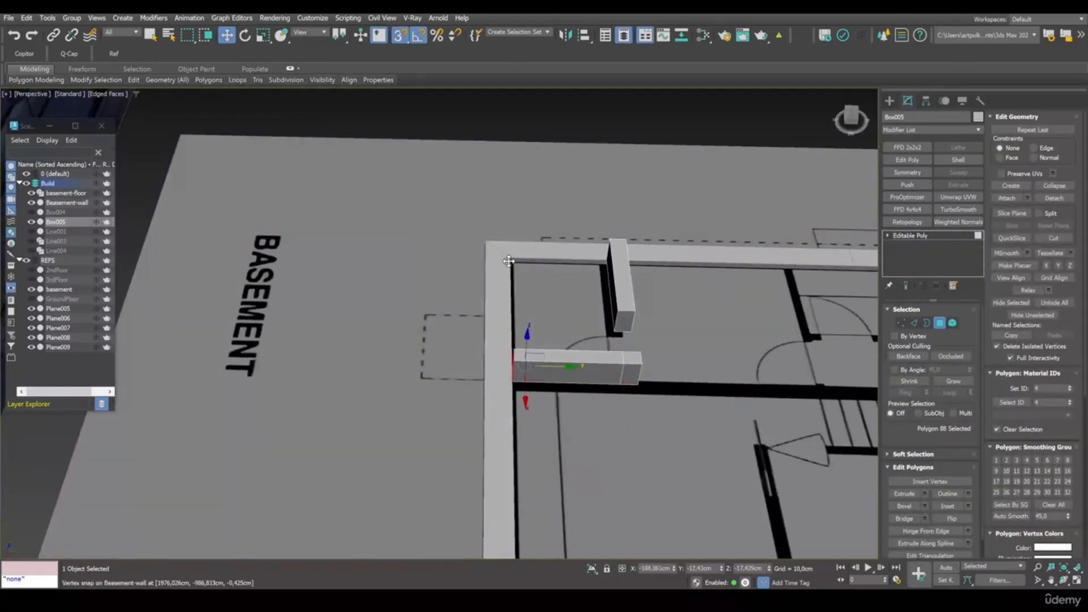
- Extend the thick partition by extruding its end face along the wall line on the plan
{"action": "middle_click_drag", "start_coordinate": [552, 367], "coordinate": [584, 331], "text": "alt"}
{"action": "left_click_drag", "start_coordinate": [541, 336], "coordinate": [661, 359], "text": "shift"}
{"action": "scroll", "coordinate": [614, 358], "scroll_direction": "up", "scroll_amount": 4}
{"action": "key", "text": "s"}
{"action": "middle_click_drag", "start_coordinate": [661, 360], "coordinate": [612, 335], "text": "alt"}
- Clone a wall element onto the next partition beside the stairs and fit it to the drawn outline
{"action": "key", "text": "5"}
{"action": "left_click", "coordinate": [521, 122]}
{"action": "left_click_drag", "start_coordinate": [522, 138], "coordinate": [679, 242], "text": "shift"}
{"action": "middle_click_drag", "start_coordinate": [679, 242], "coordinate": [656, 309], "text": "alt"}
{"action": "key", "text": "1"}
{"action": "key", "text": "2"}
{"action": "left_click", "coordinate": [582, 301]}
{"action": "middle_click_drag", "start_coordinate": [544, 289], "coordinate": [567, 309], "text": "alt"}
- Extrude the cloned wall's polygons to follow the short partition sections on the plan
{"action": "key", "text": "4"}
{"action": "left_click", "coordinate": [600, 295]}
{"action": "left_click_drag", "start_coordinate": [572, 296], "coordinate": [554, 296], "text": "shift"}
{"action": "middle_click_drag", "start_coordinate": [554, 297], "coordinate": [604, 312], "text": "alt"}
{"action": "left_click", "coordinate": [606, 309]}
{"action": "left_click_drag", "start_coordinate": [636, 321], "coordinate": [677, 340], "text": "shift"}
{"action": "middle_click_drag", "start_coordinate": [677, 341], "coordinate": [545, 267], "text": "alt"}
- Extrude the wall's side faces to complete the U-shaped partition beside the stairs
{"action": "left_click_drag", "start_coordinate": [544, 267], "coordinate": [777, 276], "text": "shift"}
{"action": "middle_click_drag", "start_coordinate": [777, 276], "coordinate": [725, 295], "text": "alt"}
{"action": "left_click", "coordinate": [728, 295]}
{"action": "left_click_drag", "start_coordinate": [754, 284], "coordinate": [592, 340], "text": "shift"}
{"action": "middle_click_drag", "start_coordinate": [592, 340], "coordinate": [540, 328], "text": "alt"}
{"action": "key", "text": "s"}
{"action": "key", "text": "3"}
{"action": "left_click_drag", "start_coordinate": [534, 392], "coordinate": [412, 319]}
{"action": "middle_click_drag", "start_coordinate": [618, 408], "coordinate": [510, 317]}
- Clone a wall element onto the short partition at the room beside the stairs
{"action": "left_click", "coordinate": [953, 323]}
{"action": "middle_click_drag", "start_coordinate": [680, 340], "coordinate": [731, 323], "text": "alt"}
{"action": "left_click", "coordinate": [841, 356]}
{"action": "key", "text": "s"}
{"action": "left_click_drag", "start_coordinate": [856, 365], "coordinate": [446, 335], "text": "shift"}
{"action": "key", "text": "1"}
{"action": "middle_click_drag", "start_coordinate": [446, 335], "coordinate": [371, 284], "text": "alt"}
- Extrude the end face of the cloned block along the short partition up to the door opening
{"action": "scroll", "coordinate": [403, 317], "scroll_direction": "up", "scroll_amount": 4}
{"action": "key", "text": "4"}
{"action": "left_click", "coordinate": [449, 305]}
{"action": "middle_click_drag", "start_coordinate": [501, 329], "coordinate": [465, 322], "text": "alt"}
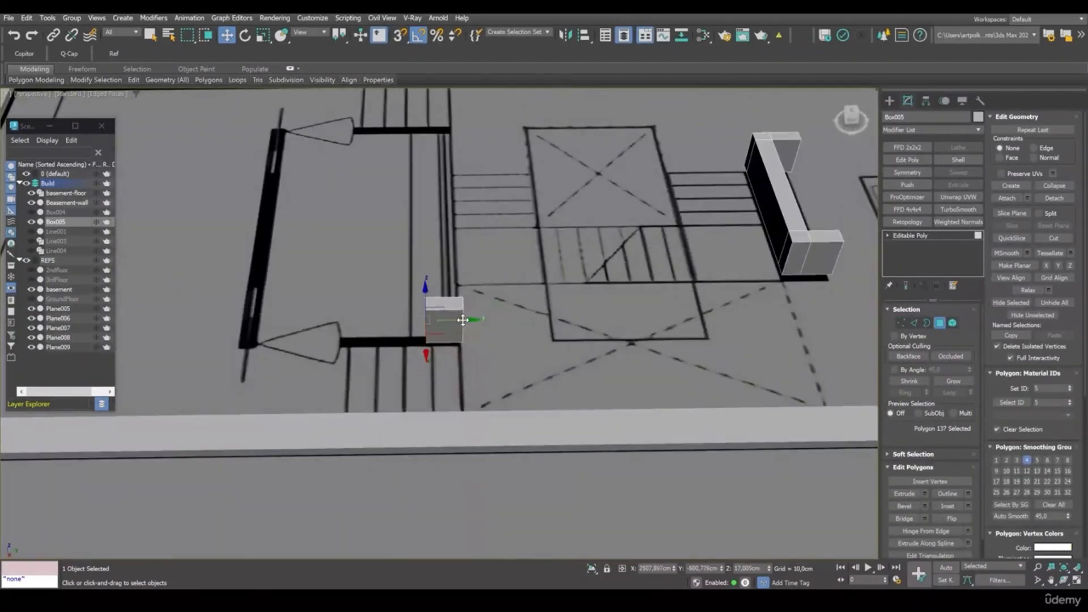
{"action": "left_click_drag", "start_coordinate": [465, 322], "coordinate": [416, 322], "text": "shift"}
- Clone the short wall element onto the matching partition on the opposite side of the room
{"action": "middle_click_drag", "start_coordinate": [415, 322], "coordinate": [882, 400], "text": "alt"}
{"action": "left_click", "coordinate": [953, 323]}
{"action": "left_click", "coordinate": [372, 346]}
{"action": "left_click_drag", "start_coordinate": [355, 353], "coordinate": [483, 345], "text": "shift"}
{"action": "middle_click_drag", "start_coordinate": [611, 312], "coordinate": [697, 283], "text": "alt"}
- Clone the short wall as an element, rotate it perpendicular and place it over the thick cross wall
{"action": "left_click_drag", "start_coordinate": [553, 313], "coordinate": [467, 311], "text": "shift"}
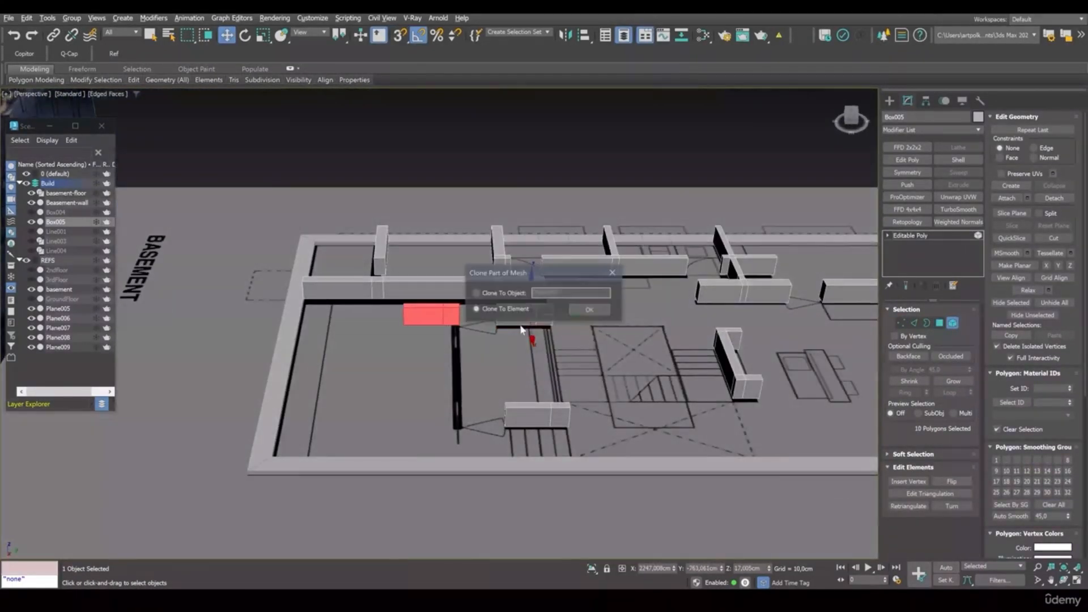
{"action": "middle_click_drag", "start_coordinate": [606, 311], "coordinate": [533, 357], "text": "alt"}
{"action": "key", "text": "e"}
{"action": "left_click_drag", "start_coordinate": [423, 348], "coordinate": [471, 347]}
{"action": "key", "text": "w"}
{"action": "middle_click_drag", "start_coordinate": [472, 350], "coordinate": [403, 351], "text": "alt"}
{"action": "left_click_drag", "start_coordinate": [424, 309], "coordinate": [428, 322]}
- Stretch the cross wall's end vertices to the full length of the thick wall on the plan
{"action": "key", "text": "1"}
{"action": "left_click_drag", "start_coordinate": [344, 359], "coordinate": [241, 381]}
{"action": "middle_click_drag", "start_coordinate": [397, 363], "coordinate": [530, 386], "text": "alt"}
{"action": "key", "text": "1"}
{"action": "scroll", "coordinate": [566, 401], "scroll_direction": "up", "scroll_amount": 2}
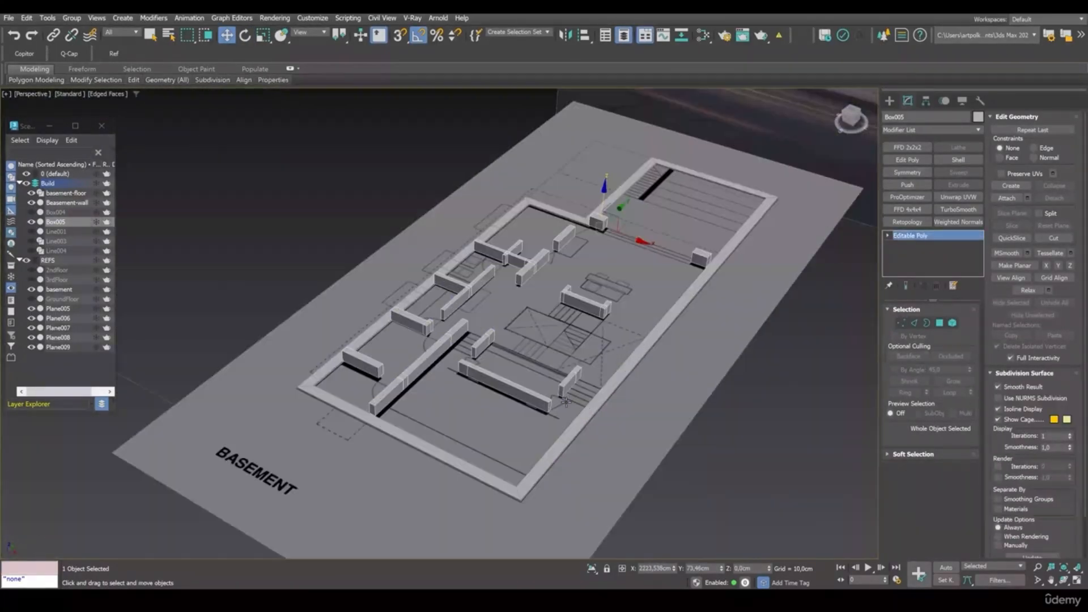
- Move the basement plan plane down below the bottom of the outer walls
{"action": "scroll", "coordinate": [594, 362], "scroll_direction": "down", "scroll_amount": 2}
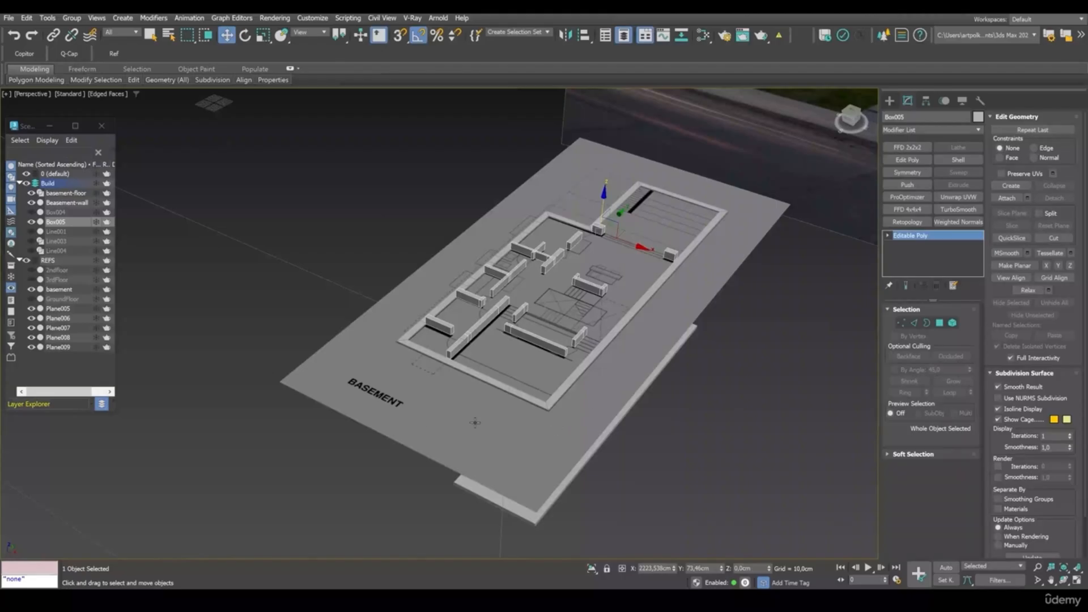
{"action": "left_click", "coordinate": [441, 411]}
{"action": "middle_click_drag", "start_coordinate": [441, 412], "coordinate": [567, 267], "text": "alt"}
{"action": "left_click_drag", "start_coordinate": [562, 262], "coordinate": [569, 343]}
{"action": "middle_click_drag", "start_coordinate": [536, 411], "coordinate": [603, 378], "text": "alt"}
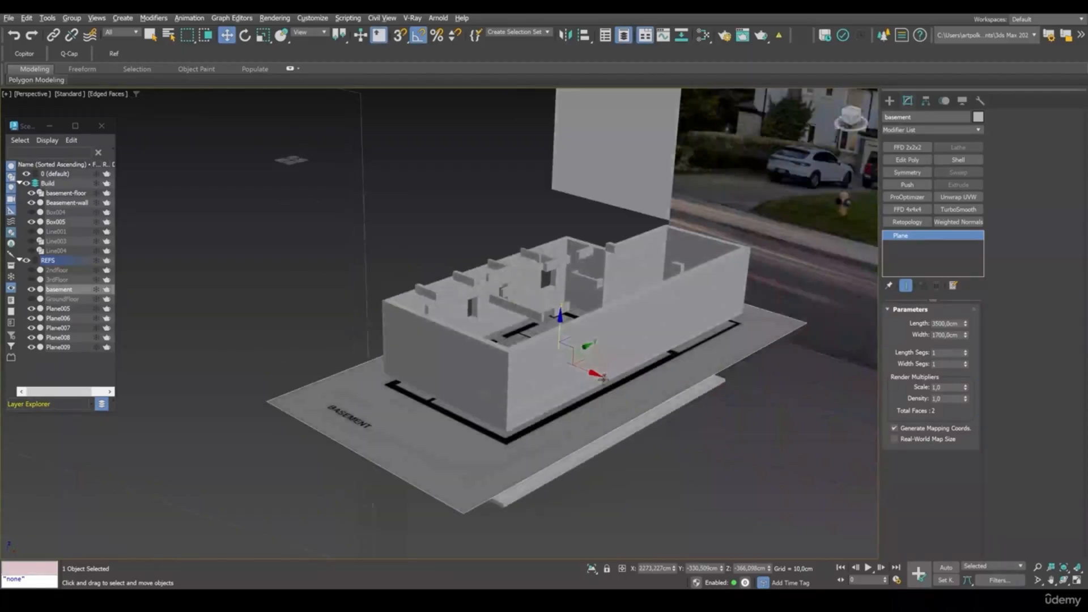
- Raise the basement floor slab and snap it to the bottom of the outer basement walls
{"action": "left_click", "coordinate": [507, 502]}
{"action": "left_click_drag", "start_coordinate": [532, 411], "coordinate": [534, 339]}
{"action": "mouse_move", "coordinate": [534, 339]}
{"action": "middle_mouse_down", "text": "alt"}
{"action": "mouse_move", "coordinate": [499, 348]}
{"action": "mouse_move", "coordinate": [524, 354]}
{"action": "middle_mouse_up", "text": "alt"}
{"action": "scroll", "coordinate": [525, 354], "scroll_direction": "up", "scroll_amount": 5}
{"action": "left_click_drag", "start_coordinate": [526, 342], "coordinate": [526, 361]}
{"action": "scroll", "coordinate": [690, 281], "scroll_direction": "up", "scroll_amount": 6}
{"action": "key", "text": "s"}
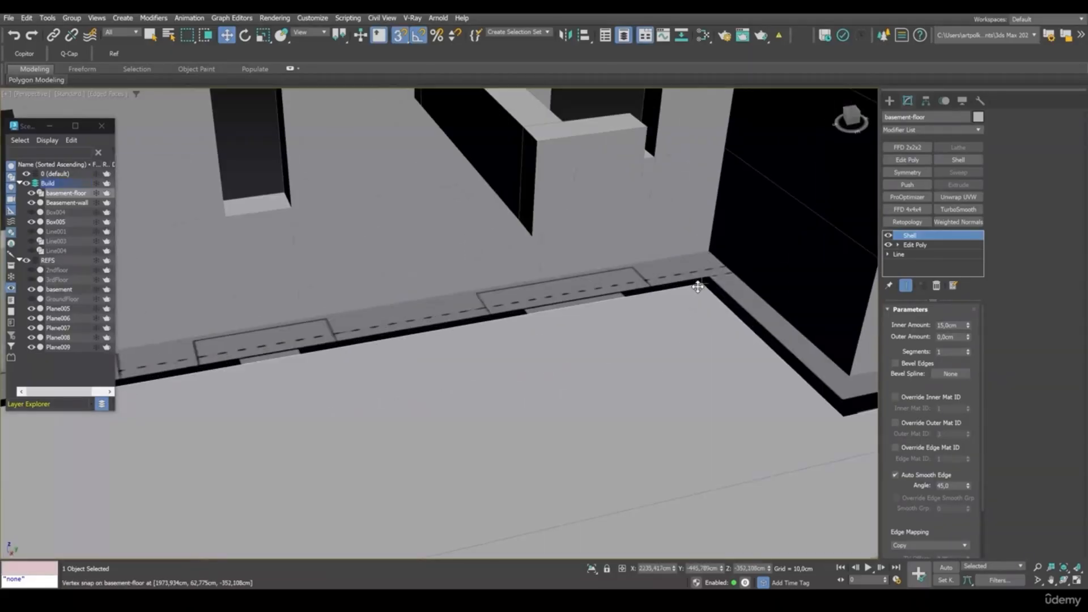
{"action": "scroll", "coordinate": [706, 266], "scroll_direction": "down", "scroll_amount": 10}
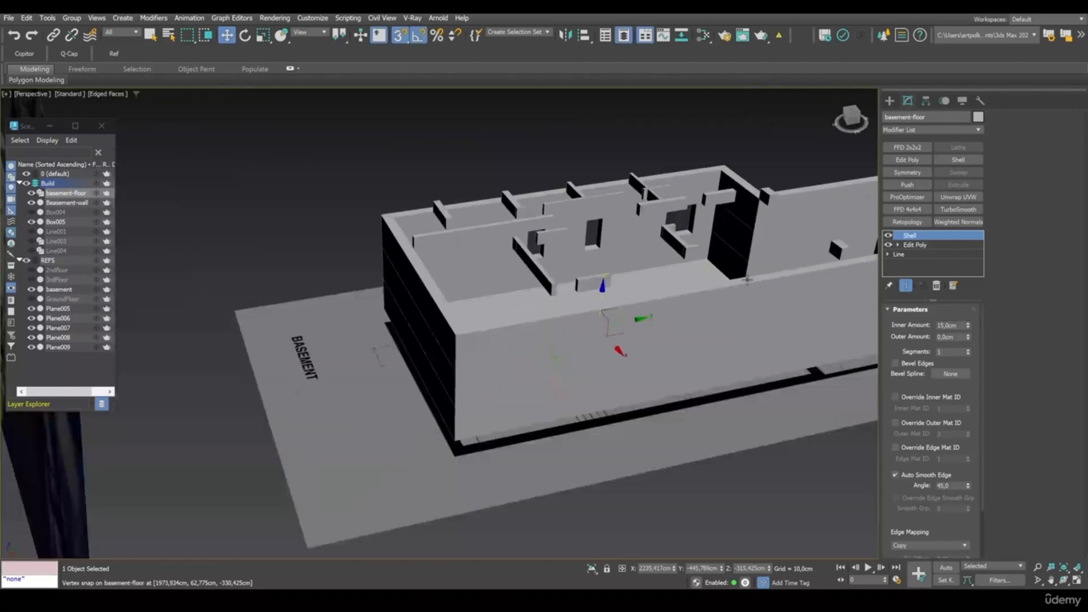
- Move the vertices of the floor's base line to remove the corner notch and fill the slab to the outer walls
{"action": "middle_click_drag", "start_coordinate": [748, 279], "coordinate": [595, 315], "text": "alt"}
{"action": "scroll", "coordinate": [584, 317], "scroll_direction": "up", "scroll_amount": 4}
{"action": "scroll", "coordinate": [584, 317], "scroll_direction": "up", "scroll_amount": 2}
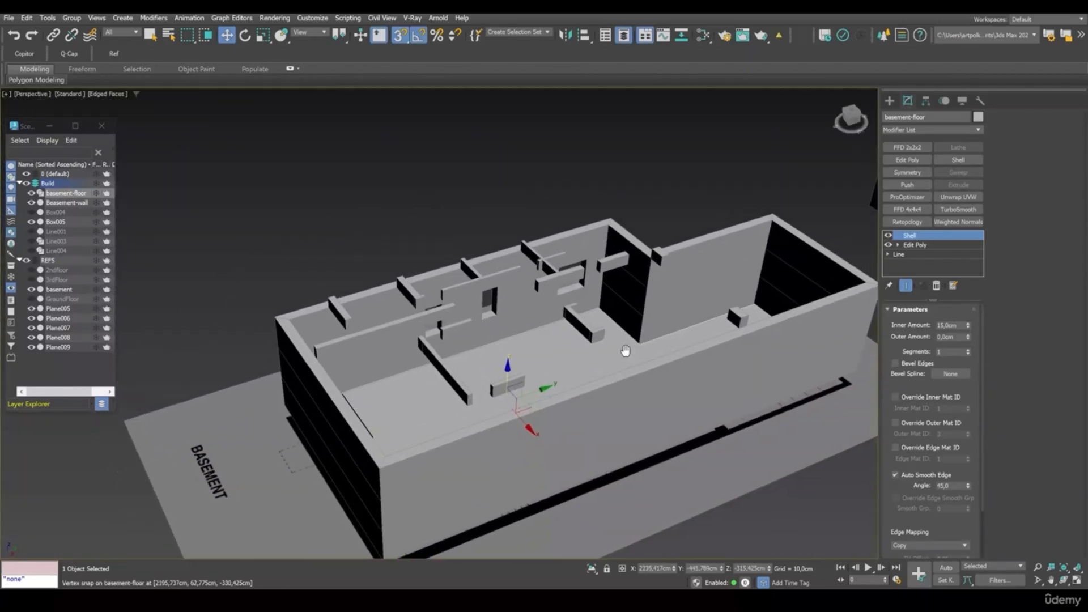
{"action": "middle_click_drag", "start_coordinate": [558, 383], "coordinate": [872, 273], "text": "alt"}
{"action": "middle_click_drag", "start_coordinate": [543, 366], "coordinate": [505, 401], "text": "alt"}
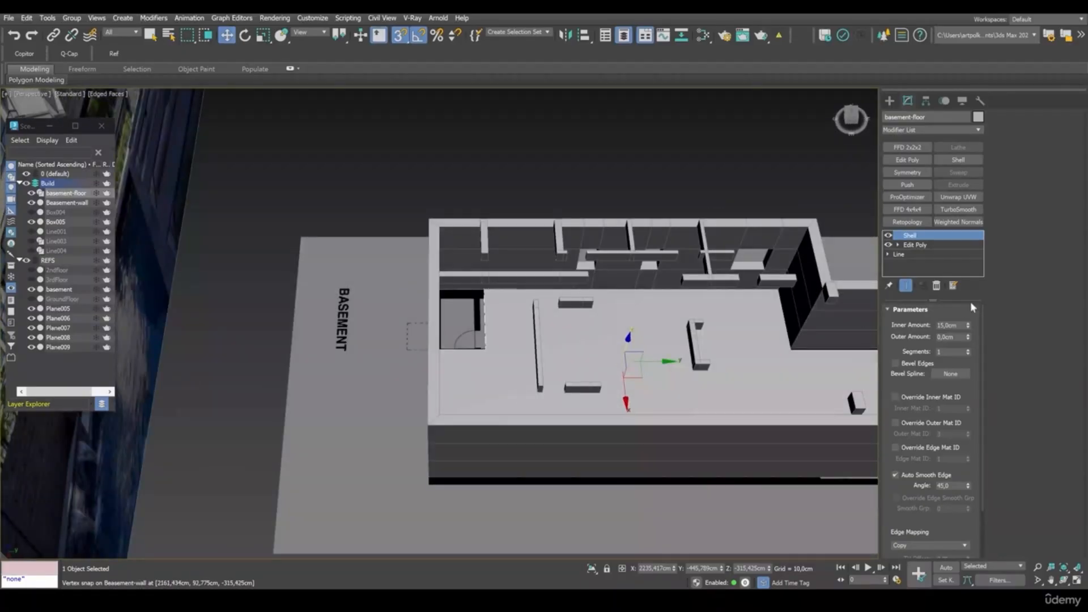
{"action": "left_click", "coordinate": [898, 255]}
{"action": "key", "text": "F3"}
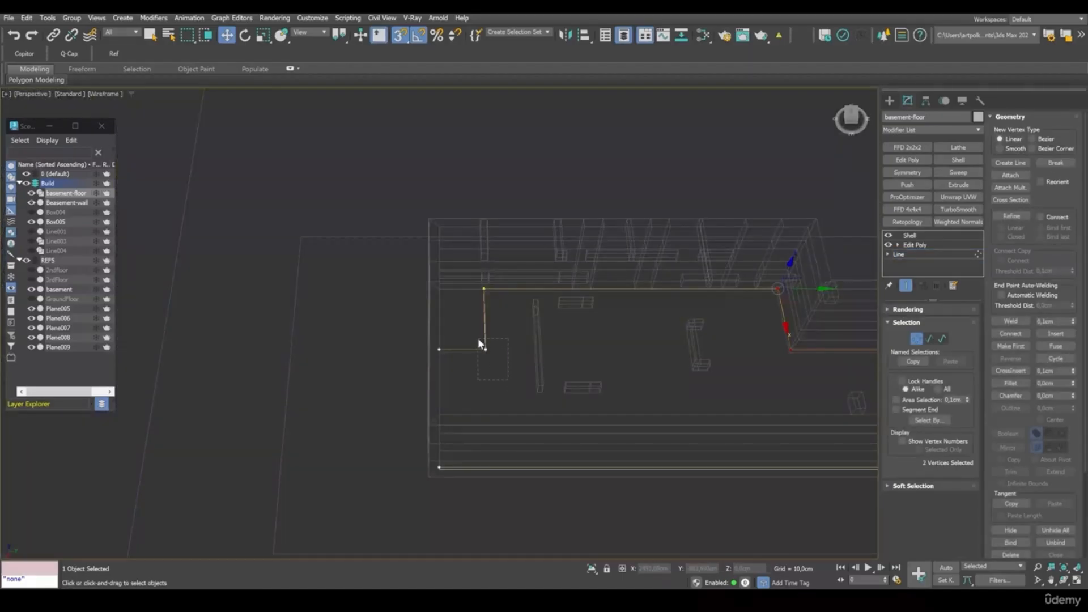
{"action": "left_click", "coordinate": [486, 350]}
{"action": "left_click_drag", "start_coordinate": [498, 350], "coordinate": [478, 290]}
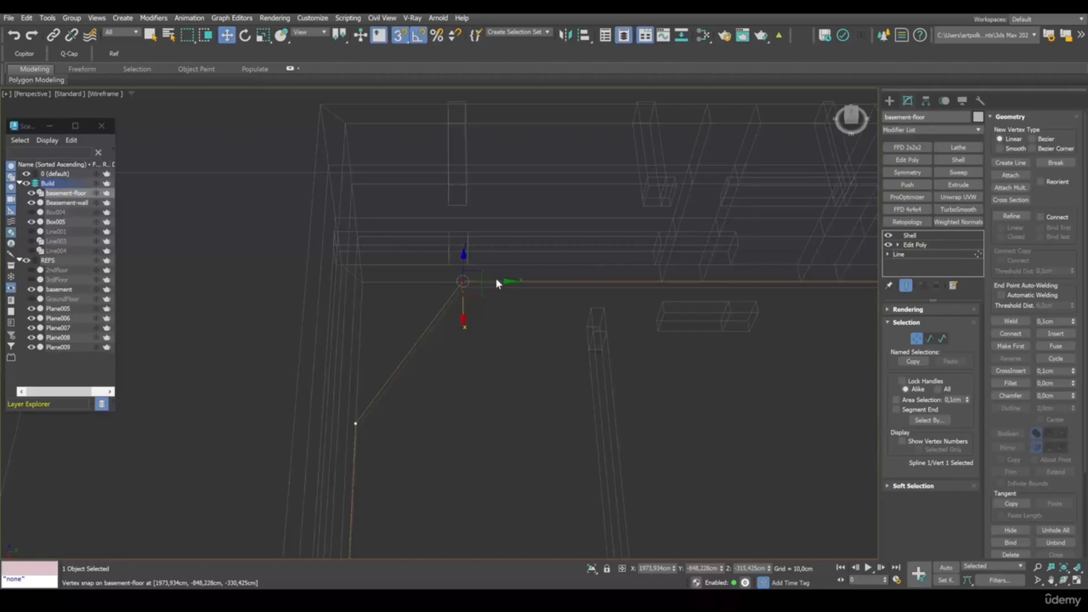
{"action": "left_click_drag", "start_coordinate": [498, 282], "coordinate": [355, 423]}
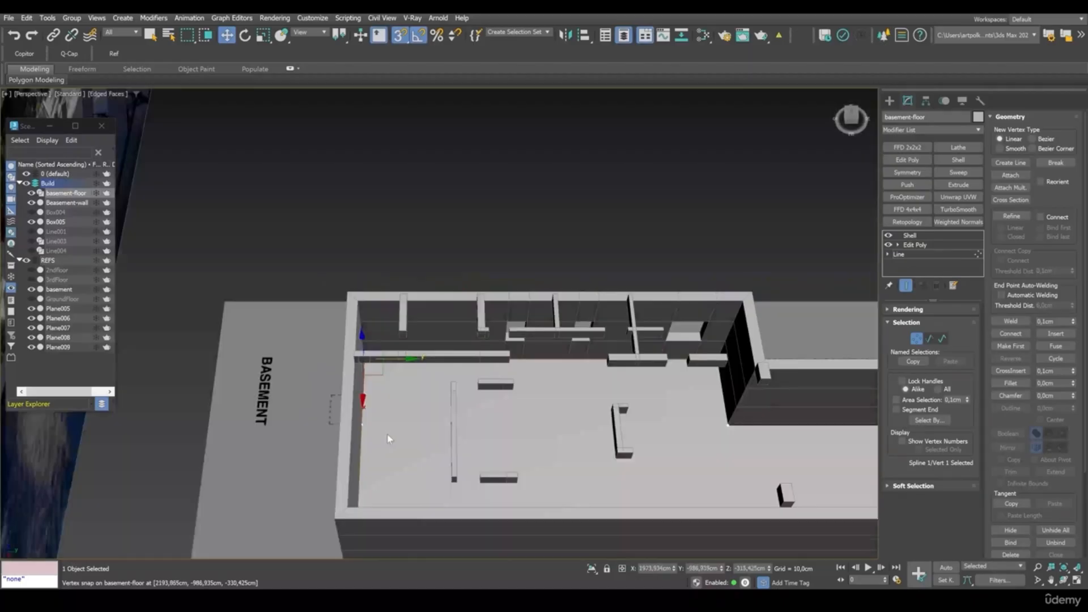
- Lower the partition wall object and snap its base onto the top of the basement floor
{"action": "mouse_move", "coordinate": [386, 434]}
{"action": "middle_mouse_down", "text": "alt"}
{"action": "mouse_move", "coordinate": [540, 420]}
{"action": "mouse_move", "coordinate": [474, 368]}
{"action": "mouse_move", "coordinate": [362, 346]}
{"action": "middle_mouse_up", "text": "alt"}
{"action": "scroll", "coordinate": [474, 368], "scroll_direction": "up", "scroll_amount": 5}
{"action": "key", "text": "ctrl+b"}
{"action": "left_click", "coordinate": [460, 373]}
{"action": "scroll", "coordinate": [460, 374], "scroll_direction": "down", "scroll_amount": 4}
{"action": "key", "text": "s"}
{"action": "left_click_drag", "start_coordinate": [740, 338], "coordinate": [738, 425]}
{"action": "scroll", "coordinate": [487, 332], "scroll_direction": "up", "scroll_amount": 4}
{"action": "key", "text": "s"}
{"action": "left_click_drag", "start_coordinate": [327, 301], "coordinate": [314, 290]}
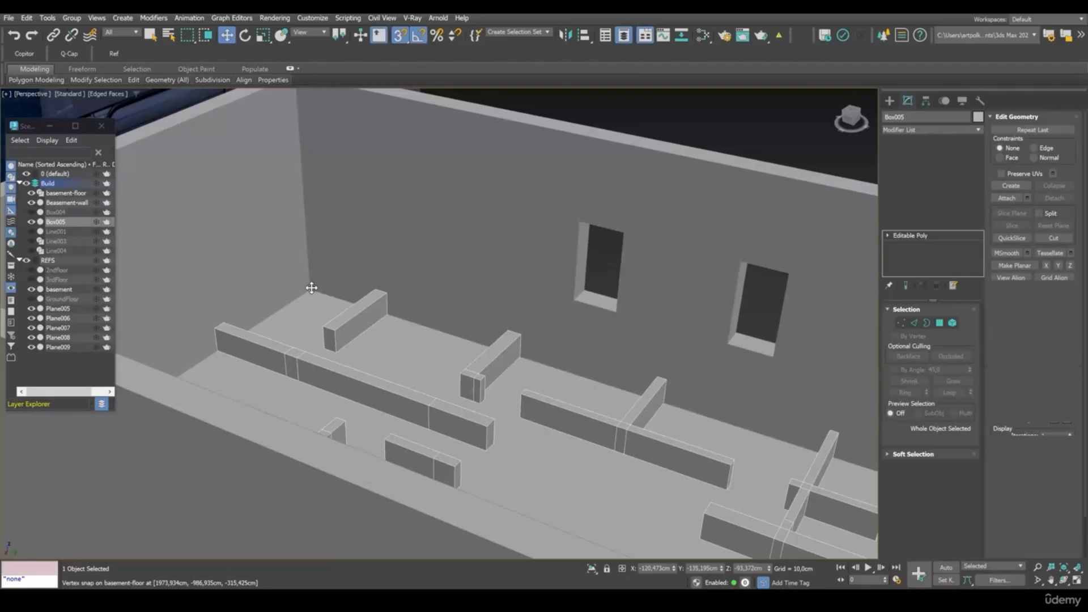
{"action": "scroll", "coordinate": [312, 288], "scroll_direction": "down", "scroll_amount": 5}
{"action": "middle_click_drag", "start_coordinate": [340, 295], "coordinate": [593, 236], "text": "alt"}
- Select the top vertices of all partitions in the front view and raise them towards the top of the outer walls
{"action": "key", "text": "alt+w"}
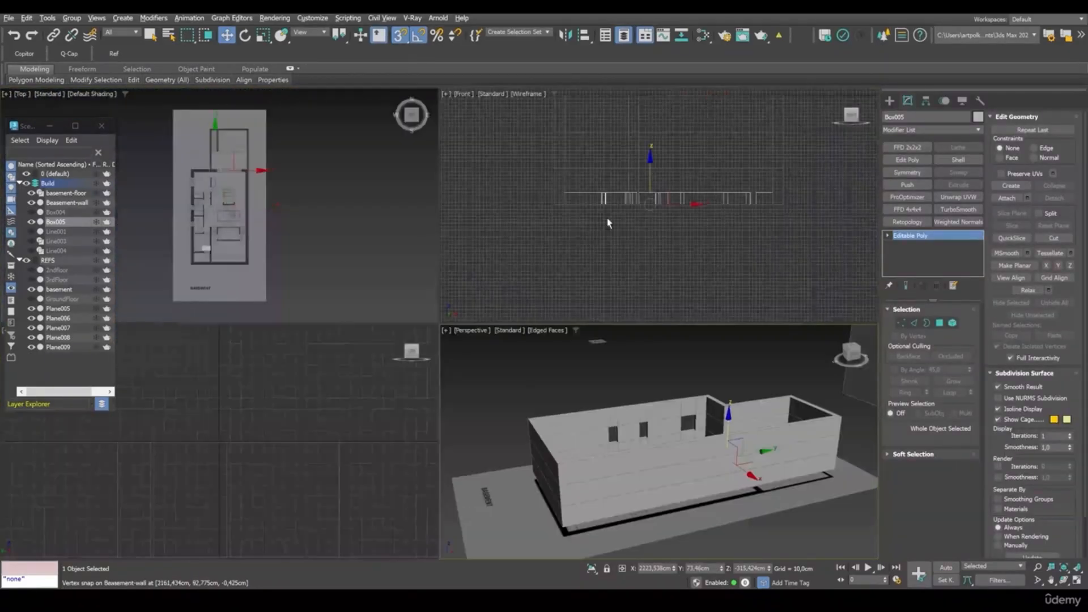
{"action": "right_click", "coordinate": [591, 245]}
{"action": "key", "text": "alt+w"}
{"action": "scroll", "coordinate": [403, 294], "scroll_direction": "up", "scroll_amount": 4}
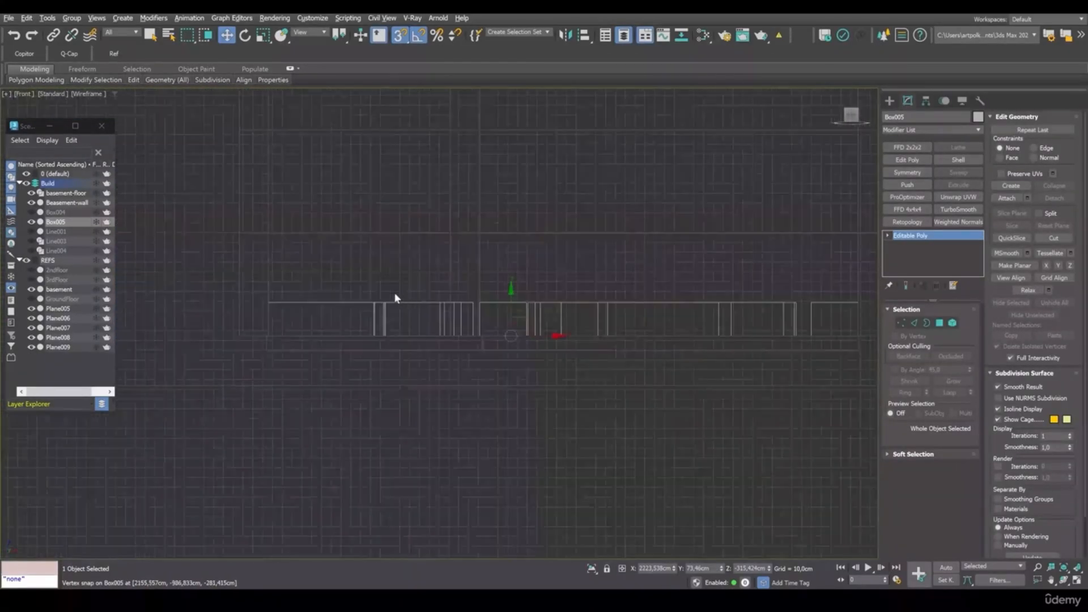
{"action": "key", "text": "1"}
{"action": "scroll", "coordinate": [209, 264], "scroll_direction": "down", "scroll_amount": 3}
{"action": "left_click_drag", "start_coordinate": [517, 283], "coordinate": [584, 291]}
{"action": "middle_click_drag", "start_coordinate": [597, 300], "coordinate": [788, 369]}
{"action": "key", "text": "F3"}
{"action": "key", "text": "s"}
{"action": "key", "text": "F3"}
{"action": "left_click_drag", "start_coordinate": [549, 317], "coordinate": [565, 217]}
- Check the raised partitions' height against the outer walls in the perspective view
{"action": "key", "text": "alt+w"}
{"action": "right_click", "coordinate": [606, 417]}
{"action": "key", "text": "alt+w"}
{"action": "middle_click_drag", "start_coordinate": [584, 379], "coordinate": [632, 396], "text": "alt"}
{"action": "scroll", "coordinate": [525, 250], "scroll_direction": "up", "scroll_amount": 3}
{"action": "key", "text": "s"}
{"action": "scroll", "coordinate": [553, 242], "scroll_direction": "down", "scroll_amount": 4}
{"action": "middle_click_drag", "start_coordinate": [587, 255], "coordinate": [517, 396], "text": "alt"}
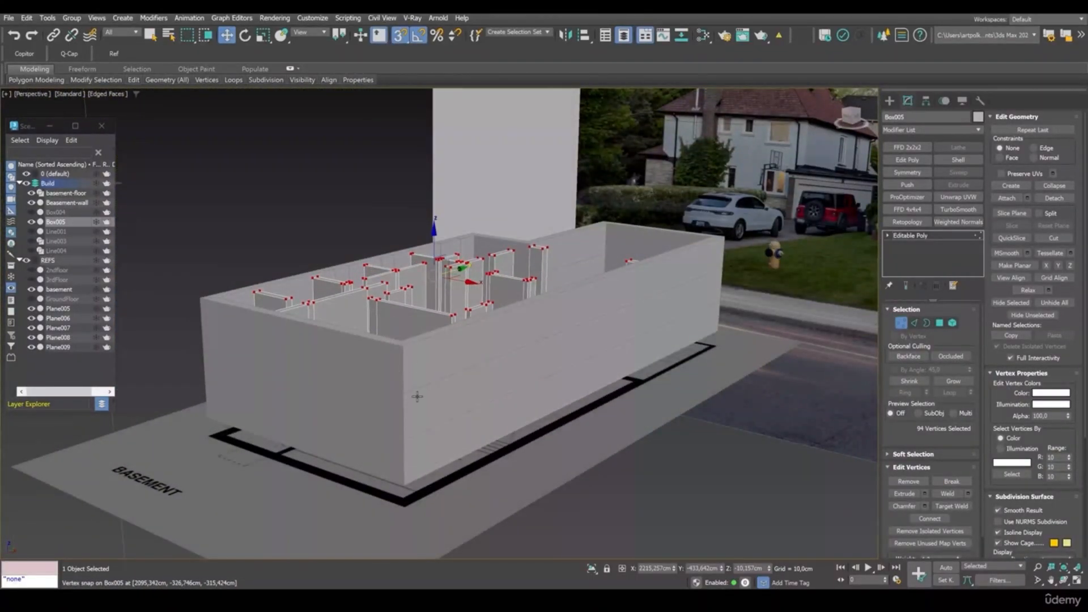
{"action": "middle_click_drag", "start_coordinate": [731, 278], "coordinate": [517, 294], "text": "alt"}
{"action": "scroll", "coordinate": [682, 335], "scroll_direction": "down", "scroll_amount": 3}
{"action": "scroll", "coordinate": [517, 294], "scroll_direction": "up", "scroll_amount": 5}
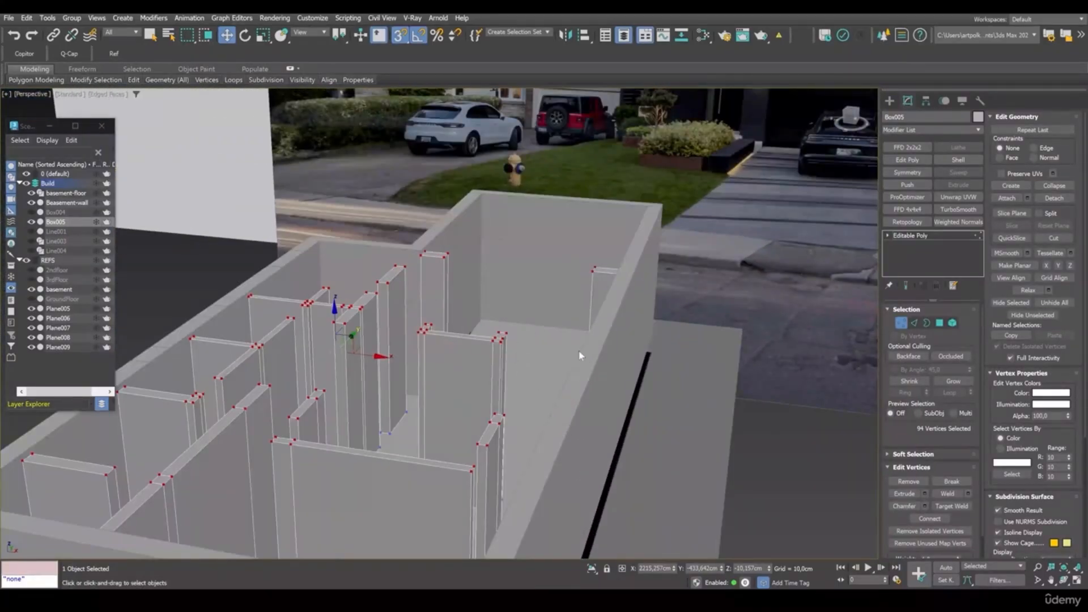
{"action": "scroll", "coordinate": [523, 325], "scroll_direction": "down", "scroll_amount": 6}
{"action": "key", "text": "1"}
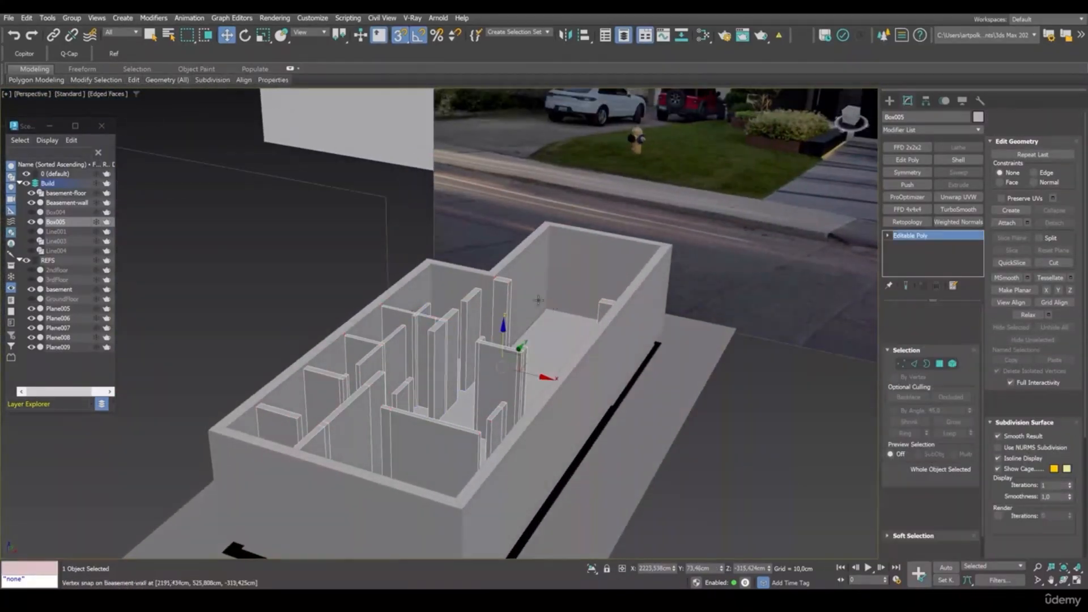
- Select the two distant reference photo planes and move them closer to the house model
{"action": "middle_click_drag", "start_coordinate": [677, 233], "coordinate": [542, 391]}
{"action": "scroll", "coordinate": [651, 368], "scroll_direction": "down", "scroll_amount": 3}
{"action": "middle_click_drag", "start_coordinate": [740, 360], "coordinate": [629, 365]}
{"action": "scroll", "coordinate": [619, 359], "scroll_direction": "down", "scroll_amount": 6}
{"action": "middle_click_drag", "start_coordinate": [813, 336], "coordinate": [664, 344]}
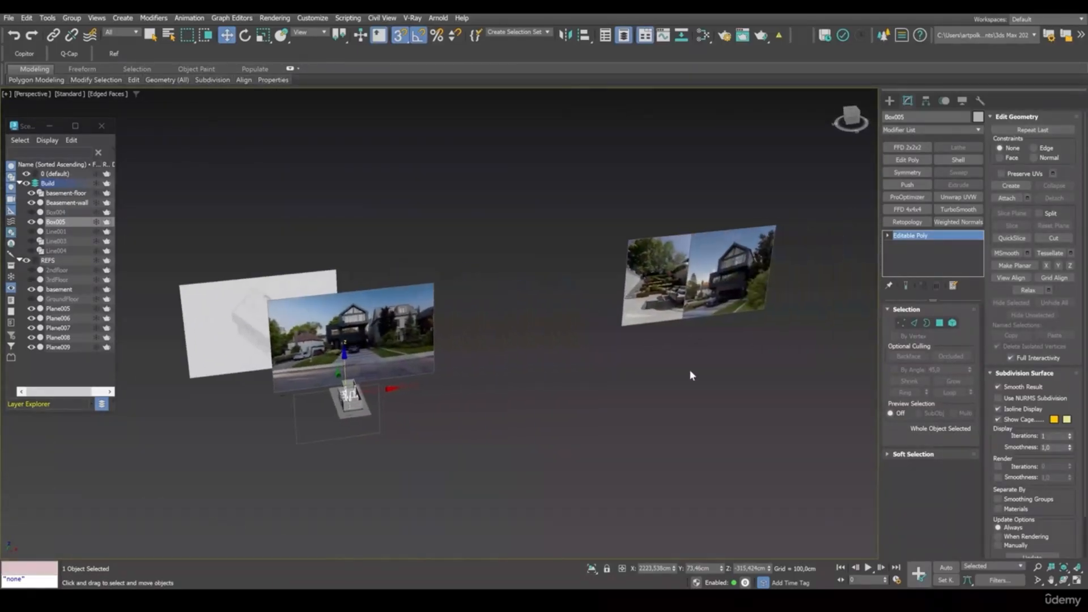
{"action": "left_click_drag", "start_coordinate": [683, 288], "coordinate": [679, 282]}
{"action": "scroll", "coordinate": [720, 297], "scroll_direction": "up", "scroll_amount": 5}
{"action": "middle_click_drag", "start_coordinate": [721, 299], "coordinate": [687, 287], "text": "alt"}
{"action": "key", "text": "s"}
{"action": "left_click_drag", "start_coordinate": [687, 250], "coordinate": [360, 249]}
{"action": "middle_click_drag", "start_coordinate": [389, 325], "coordinate": [687, 369]}
- Examine the backyard reference photo, focusing on the outdoor steps, planters and terrace
{"action": "scroll", "coordinate": [543, 351], "scroll_direction": "up", "scroll_amount": 6}
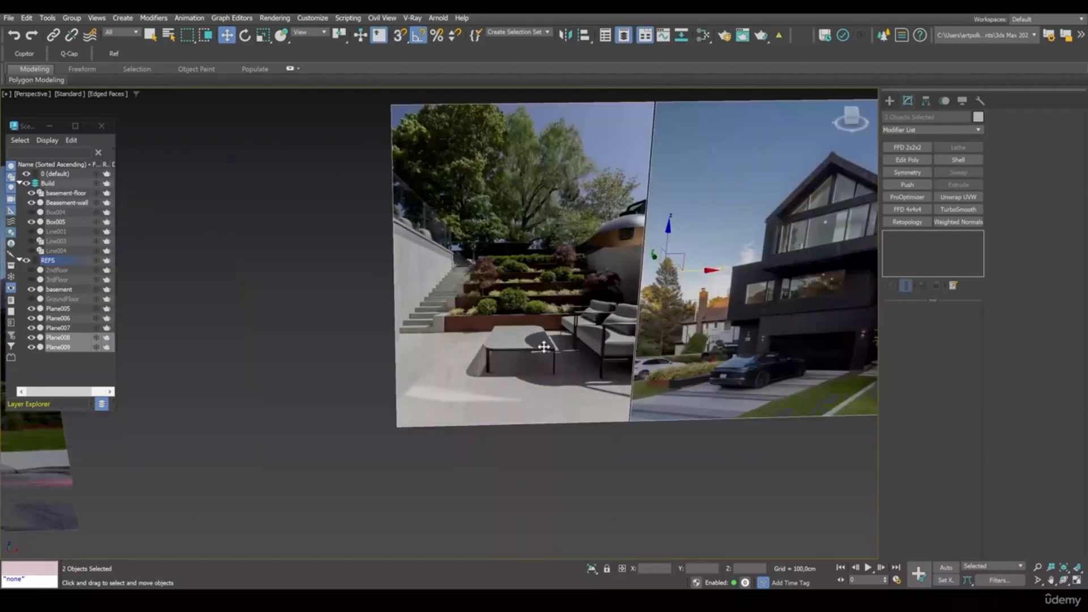
{"action": "middle_click_drag", "start_coordinate": [360, 272], "coordinate": [445, 321]}
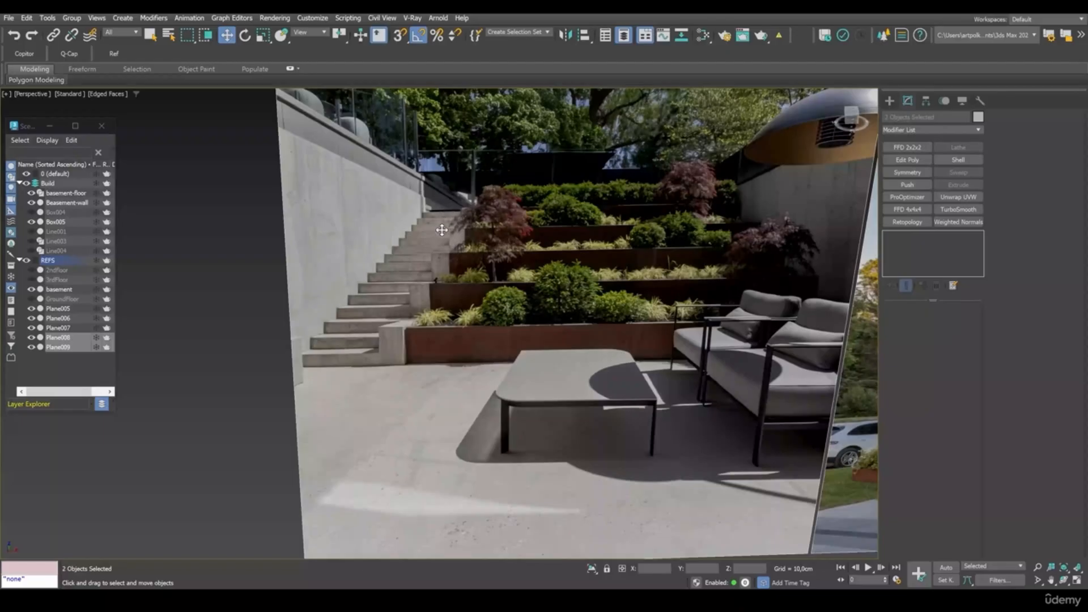
{"action": "scroll", "coordinate": [397, 374], "scroll_direction": "down", "scroll_amount": 3}
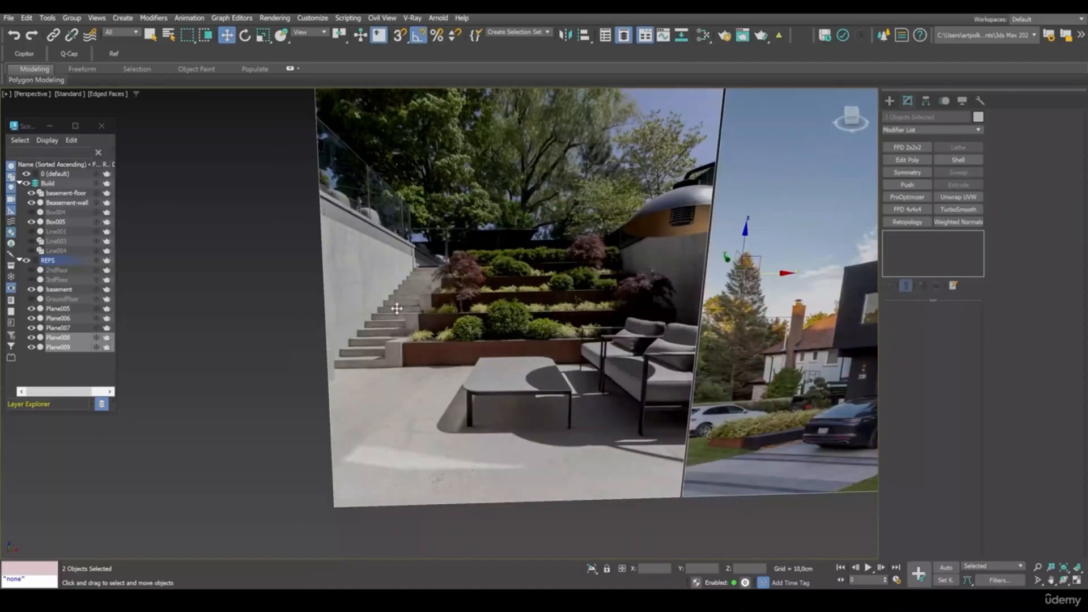
{"action": "scroll", "coordinate": [448, 392], "scroll_direction": "up", "scroll_amount": 5}
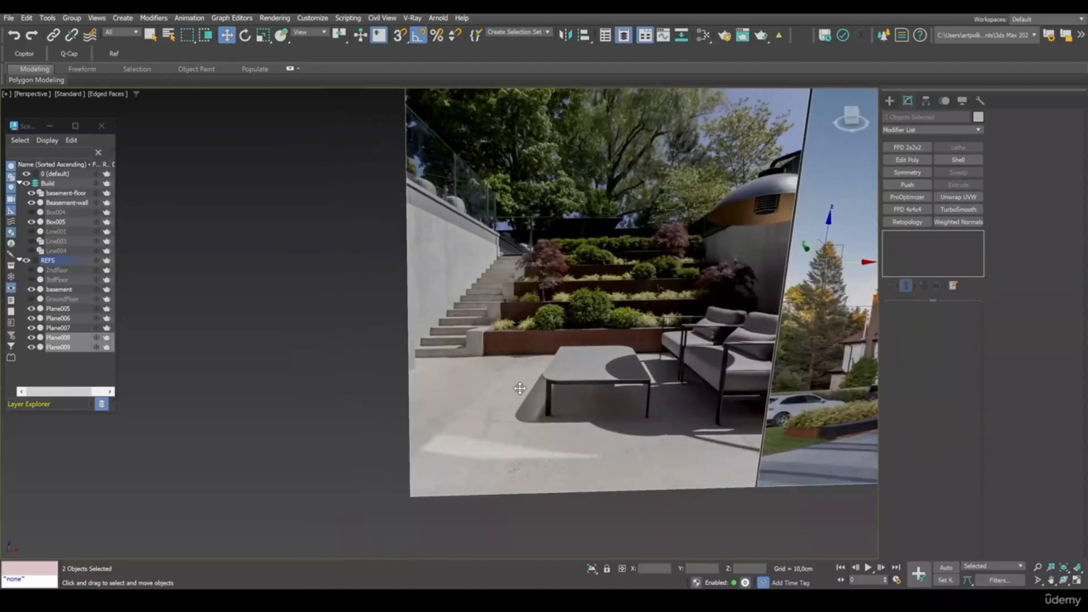
{"action": "middle_click_drag", "start_coordinate": [517, 276], "coordinate": [534, 301]}
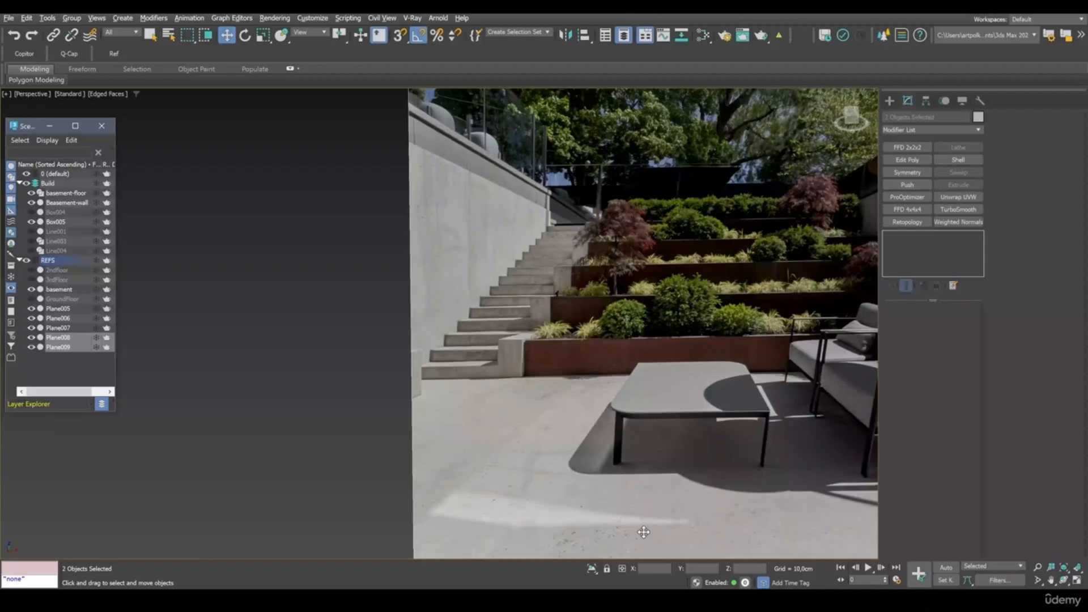
- Select the basement floor slab and lift it above the outer walls
{"action": "scroll", "coordinate": [575, 402], "scroll_direction": "down", "scroll_amount": 10}
{"action": "middle_click_drag", "start_coordinate": [574, 402], "coordinate": [397, 388], "text": "alt"}
{"action": "scroll", "coordinate": [395, 387], "scroll_direction": "up", "scroll_amount": 8}
{"action": "left_click", "coordinate": [437, 352]}
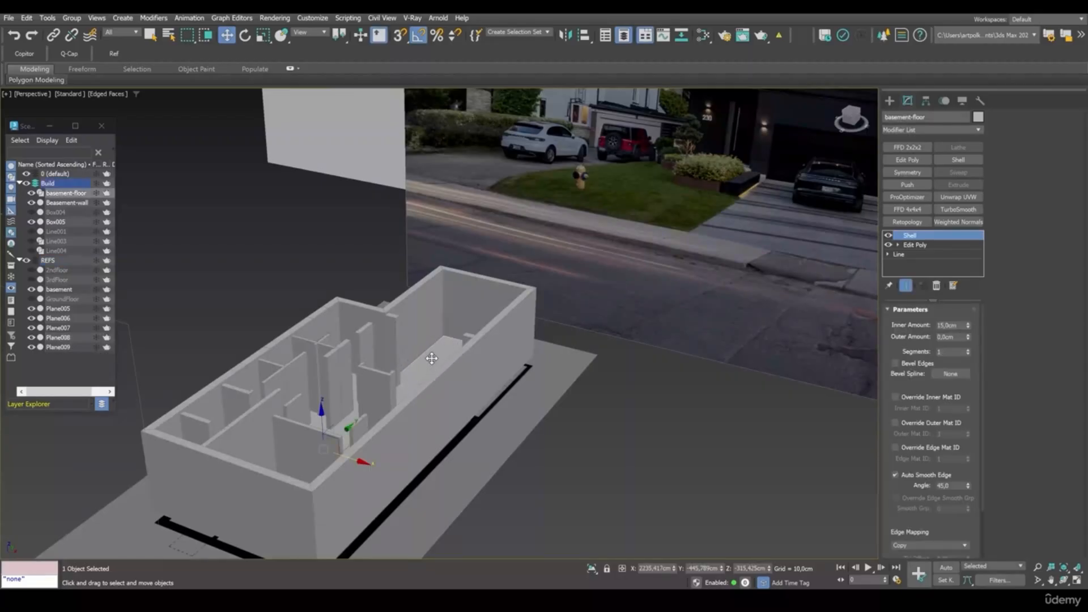
{"action": "scroll", "coordinate": [433, 362], "scroll_direction": "up", "scroll_amount": 5}
{"action": "scroll", "coordinate": [454, 335], "scroll_direction": "down", "scroll_amount": 3}
{"action": "scroll", "coordinate": [437, 369], "scroll_direction": "up", "scroll_amount": 3}
{"action": "middle_click_drag", "start_coordinate": [437, 369], "coordinate": [544, 384]}
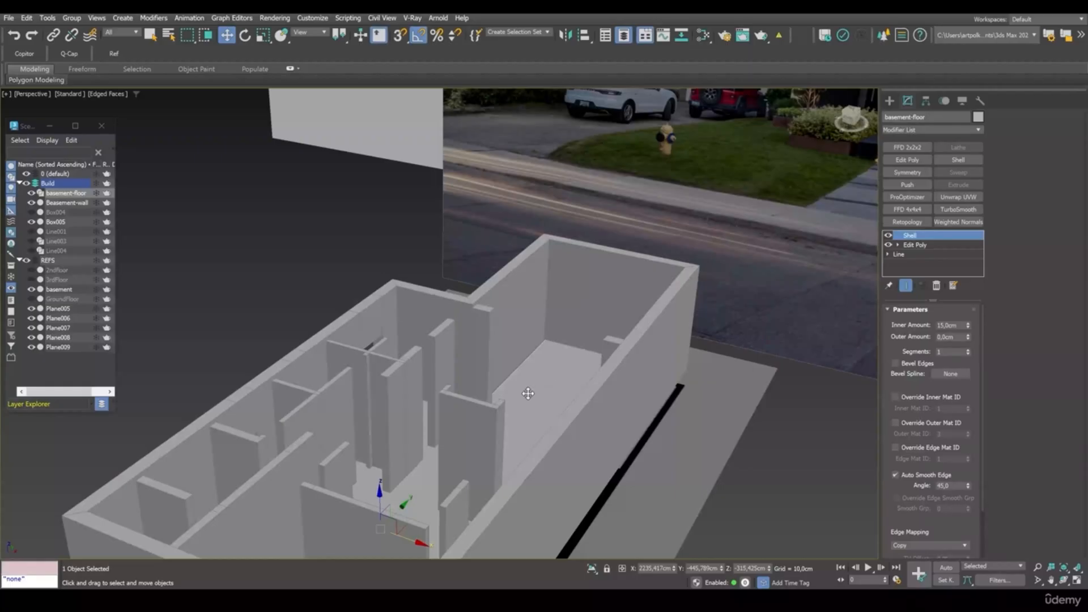
{"action": "scroll", "coordinate": [583, 441], "scroll_direction": "down", "scroll_amount": 4}
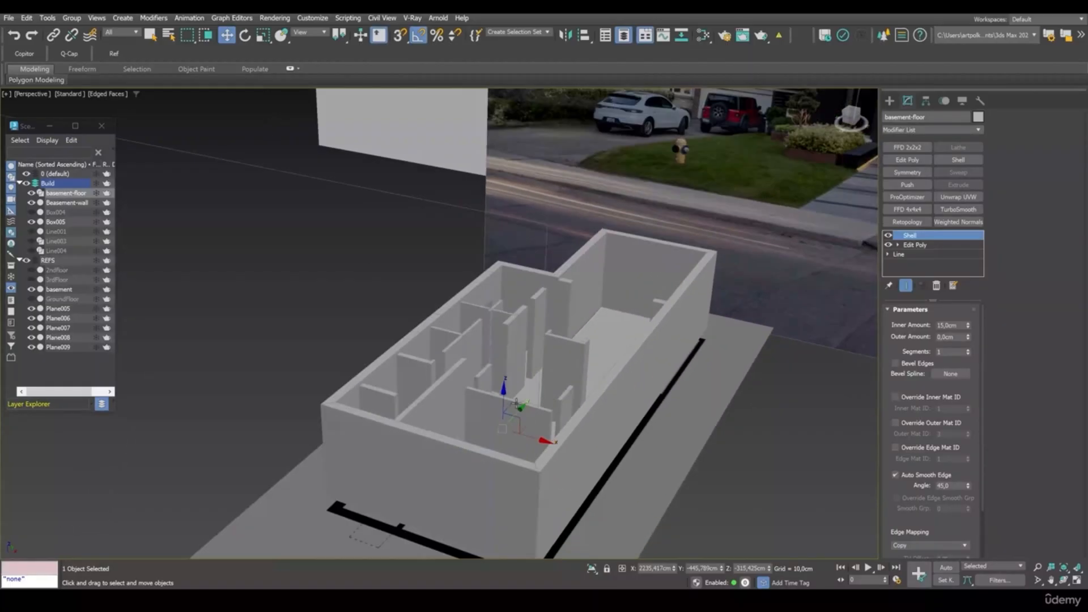
{"action": "left_click_drag", "start_coordinate": [503, 404], "coordinate": [523, 283]}
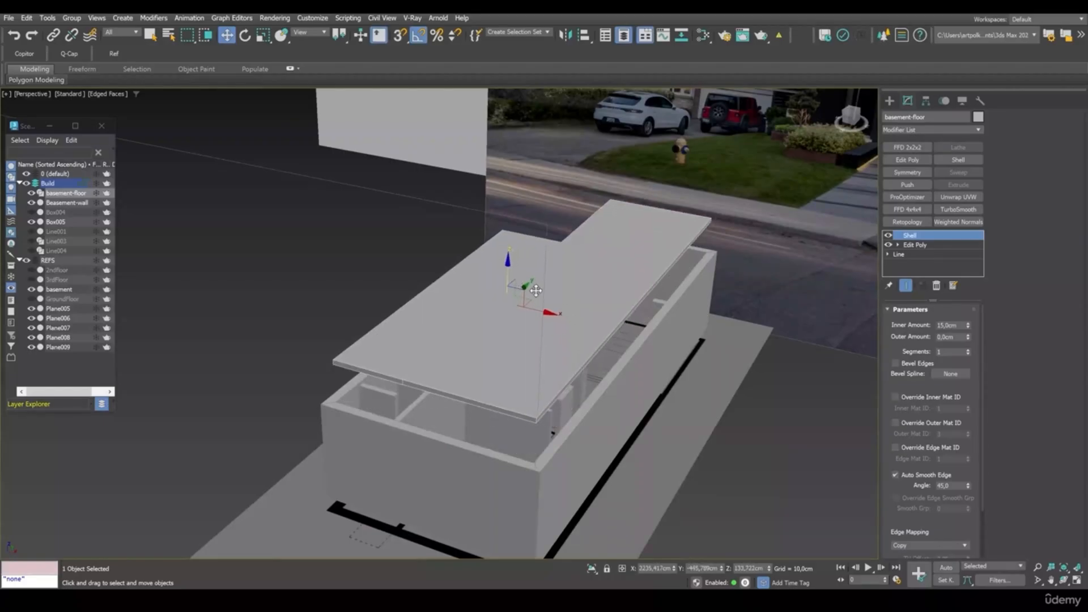
- Convert the basement floor to an Editable Poly
{"action": "right_click", "coordinate": [589, 290]}
{"action": "mouse_move", "coordinate": [652, 433]}
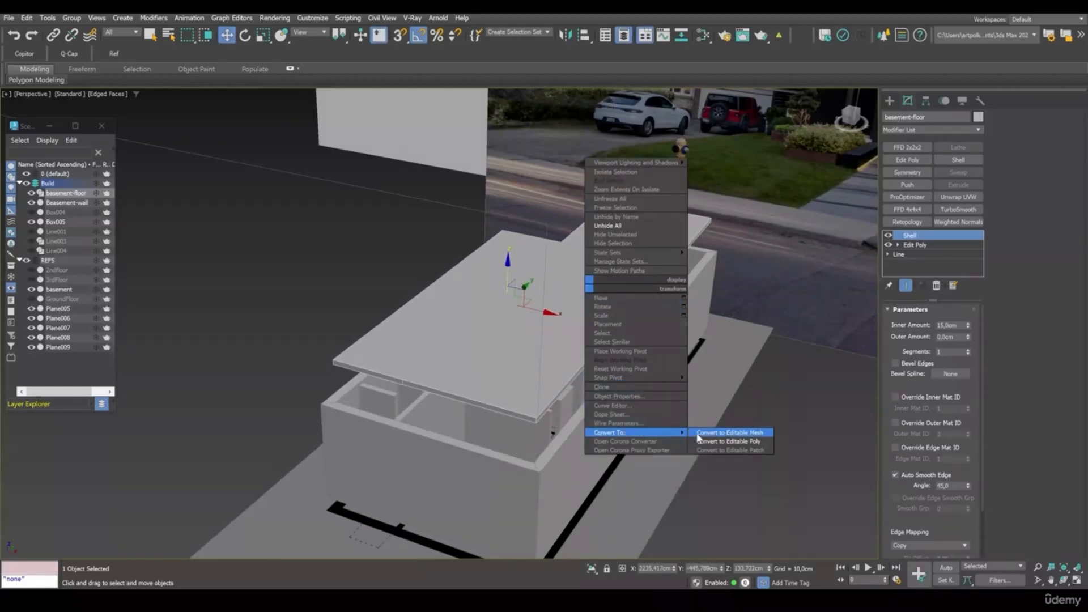
{"action": "left_click", "coordinate": [719, 442]}
{"action": "middle_click_drag", "start_coordinate": [624, 340], "coordinate": [486, 287], "text": "alt"}
{"action": "scroll", "coordinate": [481, 295], "scroll_direction": "up", "scroll_amount": 6}
{"action": "scroll", "coordinate": [474, 278], "scroll_direction": "down", "scroll_amount": 2}
- Set the basement floor's Z position to -225 cm while working in the front view
{"action": "key", "text": "alt+w"}
{"action": "right_click", "coordinate": [682, 226]}
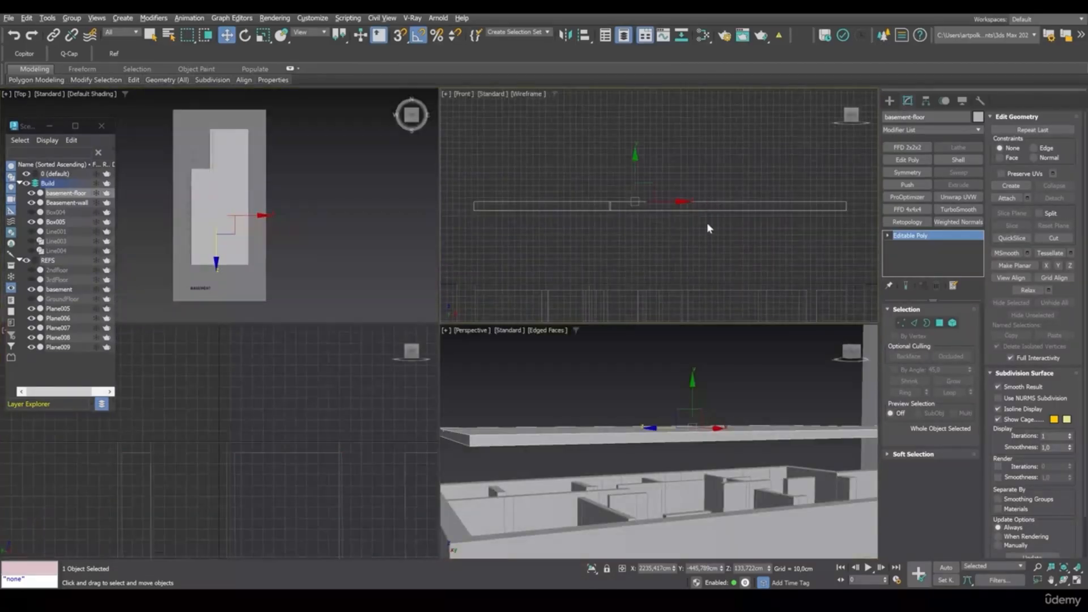
{"action": "key", "text": "alt+w"}
{"action": "scroll", "coordinate": [397, 318], "scroll_direction": "up", "scroll_amount": 4}
{"action": "scroll", "coordinate": [448, 313], "scroll_direction": "down", "scroll_amount": 6}
{"action": "middle_click_drag", "start_coordinate": [466, 321], "coordinate": [600, 329]}
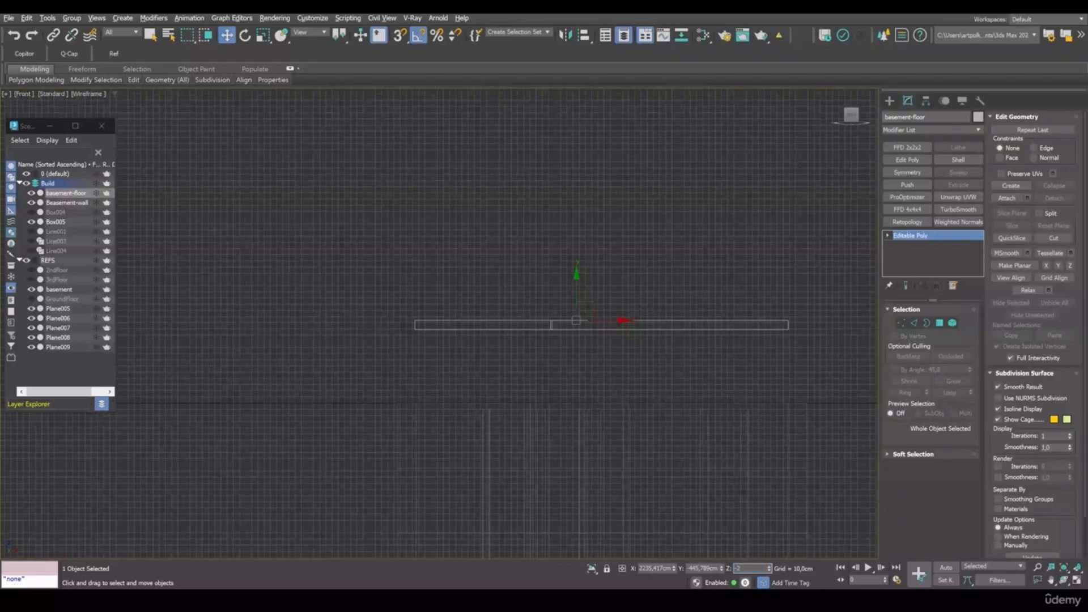
{"action": "key", "text": "Return"}
{"action": "middle_click_drag", "start_coordinate": [667, 458], "coordinate": [603, 282]}
{"action": "scroll", "coordinate": [524, 340], "scroll_direction": "up", "scroll_amount": 5}
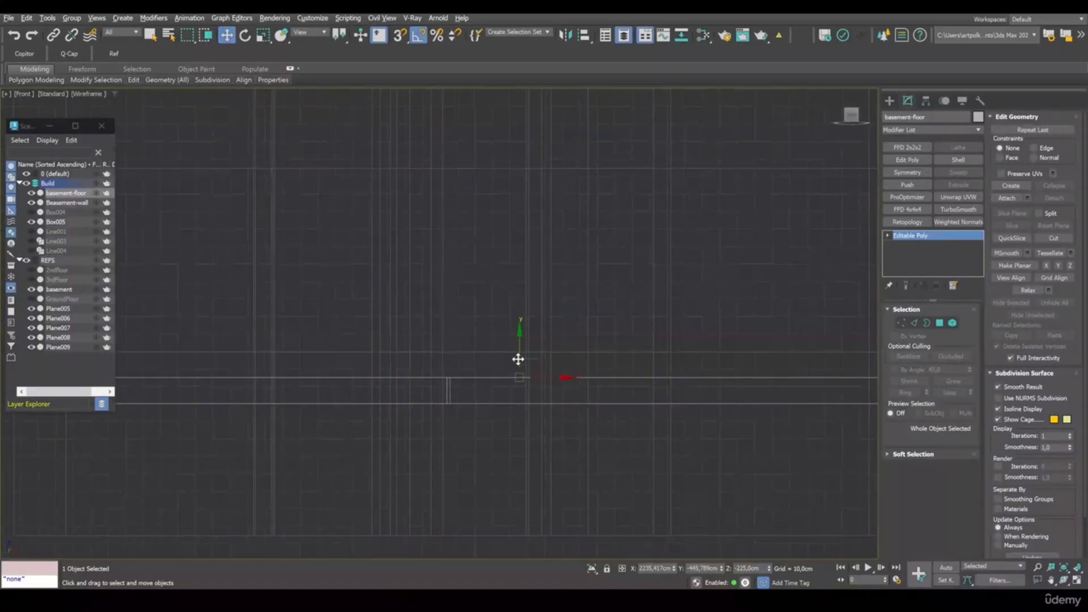
- Select the interior partition walls and raise them clear of the basement floor slab in the perspective view
{"action": "scroll", "coordinate": [573, 370], "scroll_direction": "down", "scroll_amount": 3}
{"action": "key", "text": "alt+w"}
{"action": "middle_click_drag", "start_coordinate": [659, 486], "coordinate": [589, 396]}
{"action": "key", "text": "alt+w"}
{"action": "scroll", "coordinate": [598, 379], "scroll_direction": "down", "scroll_amount": 3}
{"action": "scroll", "coordinate": [530, 398], "scroll_direction": "down", "scroll_amount": 3}
{"action": "scroll", "coordinate": [528, 379], "scroll_direction": "up", "scroll_amount": 3}
{"action": "left_click", "coordinate": [554, 375]}
{"action": "key", "text": "F3"}
{"action": "key", "text": "F3"}
{"action": "scroll", "coordinate": [542, 392], "scroll_direction": "down", "scroll_amount": 3}
{"action": "middle_click_drag", "start_coordinate": [544, 437], "coordinate": [582, 368], "text": "alt"}
{"action": "key", "text": "F3"}
{"action": "left_click_drag", "start_coordinate": [623, 363], "coordinate": [624, 302]}
{"action": "key", "text": "F3"}
{"action": "middle_click_drag", "start_coordinate": [539, 325], "coordinate": [513, 342], "text": "alt"}
{"action": "scroll", "coordinate": [318, 312], "scroll_direction": "up", "scroll_amount": 3}
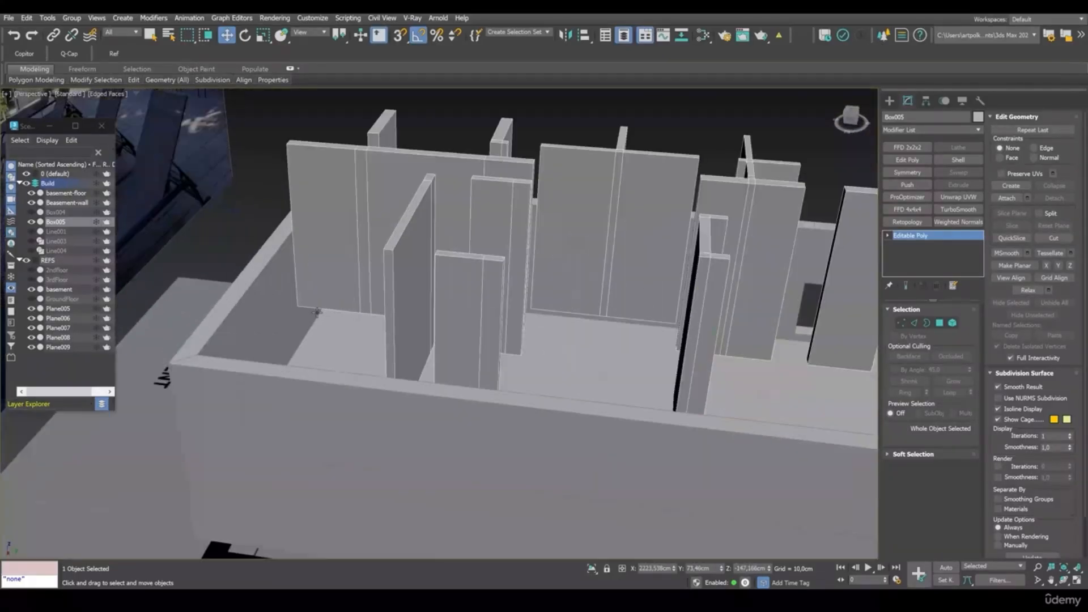
- Snap the base of the partition walls onto the basement floor slab using vertex snapping
{"action": "key", "text": "s"}
{"action": "key", "text": "F3"}
{"action": "mouse_move", "coordinate": [299, 308]}
{"action": "left_mouse_down"}
{"action": "mouse_move", "coordinate": [343, 292]}
{"action": "mouse_move", "coordinate": [334, 291]}
{"action": "left_mouse_up"}
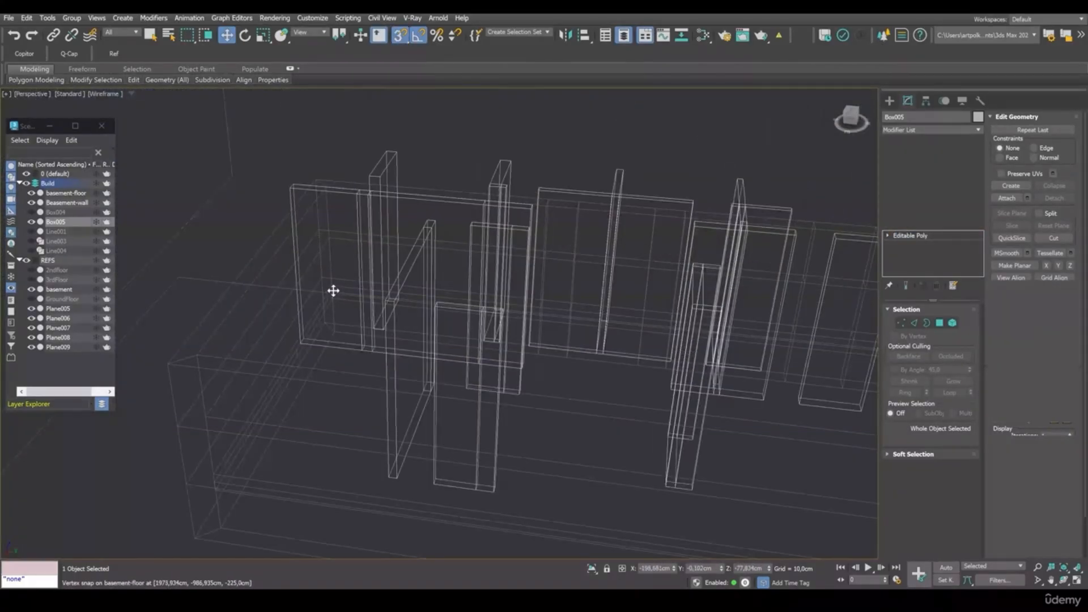
{"action": "key", "text": "F3"}
- Select all top vertices of the partition walls and snap them down to the height of the outer walls
{"action": "scroll", "coordinate": [414, 333], "scroll_direction": "down", "scroll_amount": 3}
{"action": "mouse_move", "coordinate": [413, 333]}
{"action": "middle_mouse_down", "text": "alt"}
{"action": "mouse_move", "coordinate": [440, 319]}
{"action": "mouse_move", "coordinate": [417, 318]}
{"action": "middle_mouse_up", "text": "alt"}
{"action": "key", "text": "1"}
{"action": "left_click_drag", "start_coordinate": [284, 215], "coordinate": [801, 268]}
{"action": "key", "text": "s"}
{"action": "left_click_drag", "start_coordinate": [512, 234], "coordinate": [523, 265]}
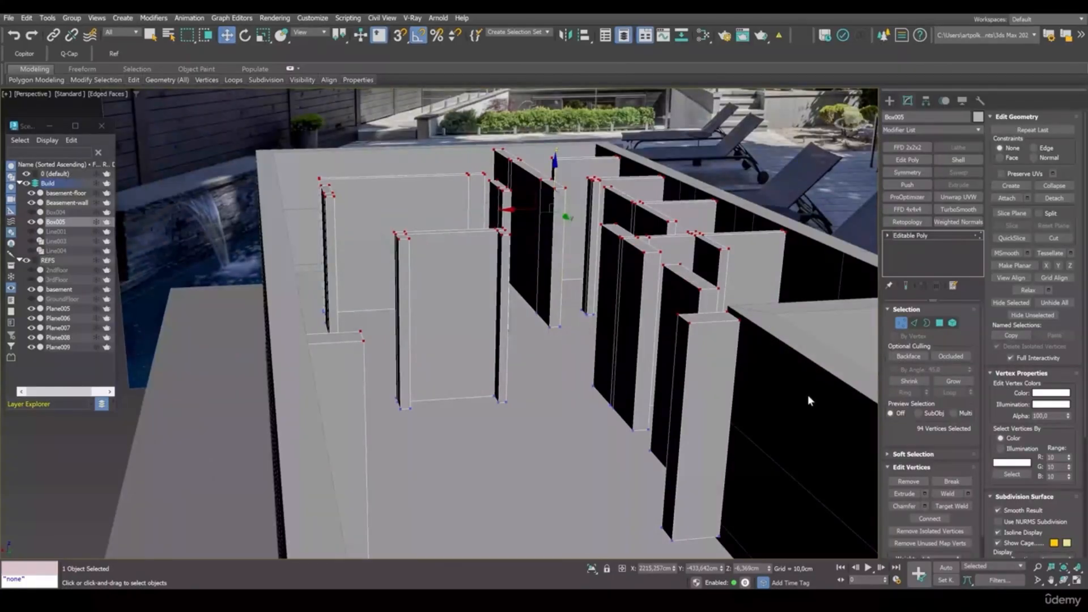
- Connect the vertical edges on the facing sides of the two pillars at the end room's opening, near their tops
{"action": "left_click", "coordinate": [914, 322]}
{"action": "left_click", "coordinate": [672, 416]}
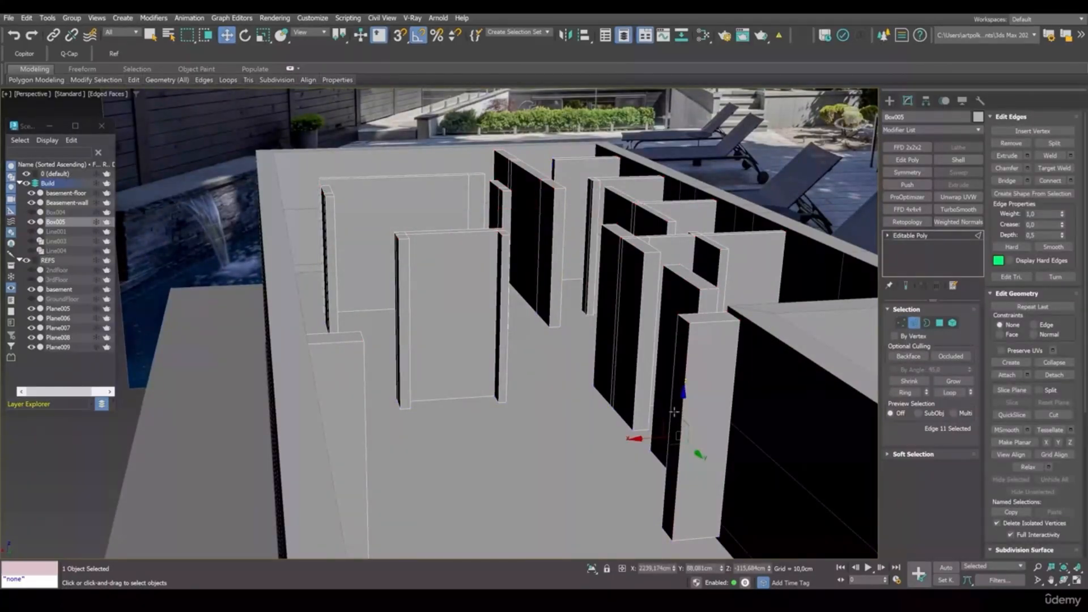
{"action": "middle_click_drag", "start_coordinate": [671, 408], "coordinate": [544, 443], "text": "alt"}
{"action": "left_click", "coordinate": [378, 375], "text": "ctrl"}
{"action": "left_click", "coordinate": [385, 375], "text": "ctrl"}
{"action": "left_click", "coordinate": [1053, 182]}
{"action": "middle_click_drag", "start_coordinate": [584, 397], "coordinate": [661, 374], "text": "alt"}
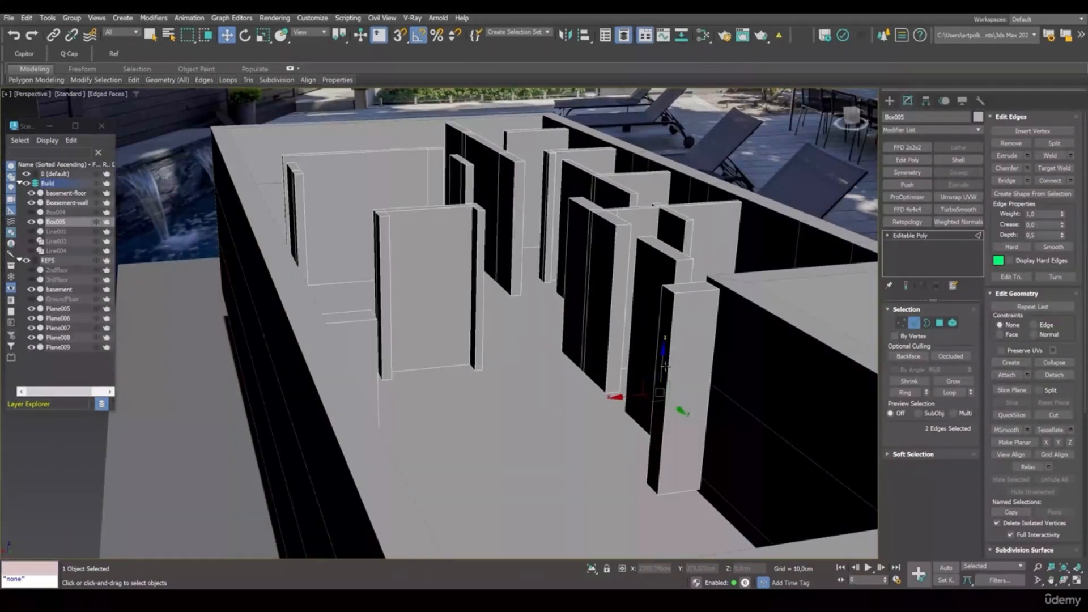
- Bridge the two upper facing polygons of the end room's pillars to form a beam across the opening
{"action": "key", "text": "4"}
{"action": "left_click", "coordinate": [672, 311]}
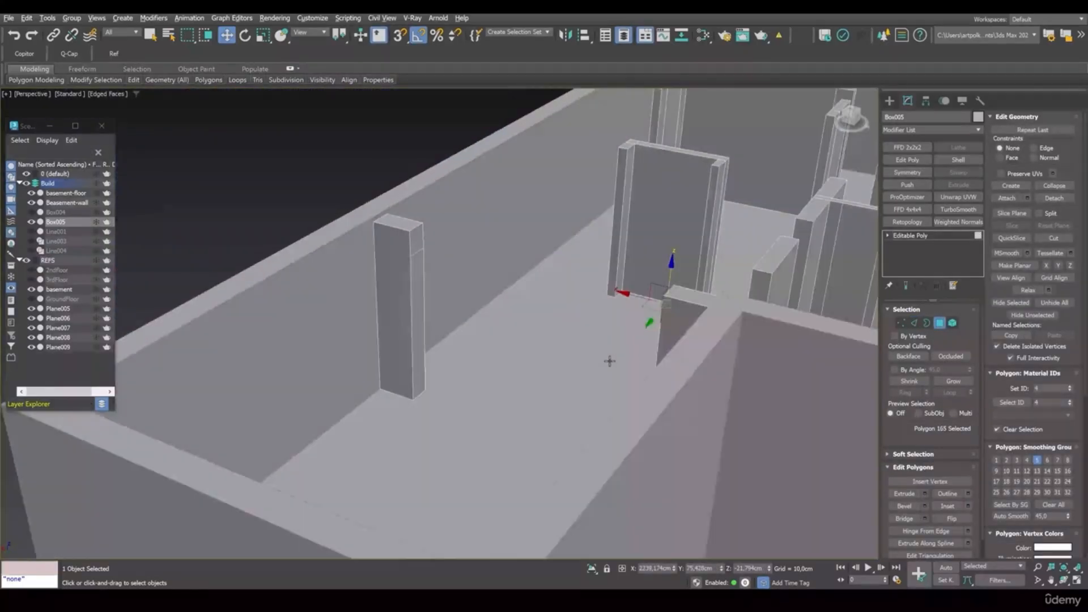
{"action": "middle_click_drag", "start_coordinate": [610, 361], "coordinate": [590, 342], "text": "alt"}
{"action": "left_click", "coordinate": [433, 238], "text": "ctrl"}
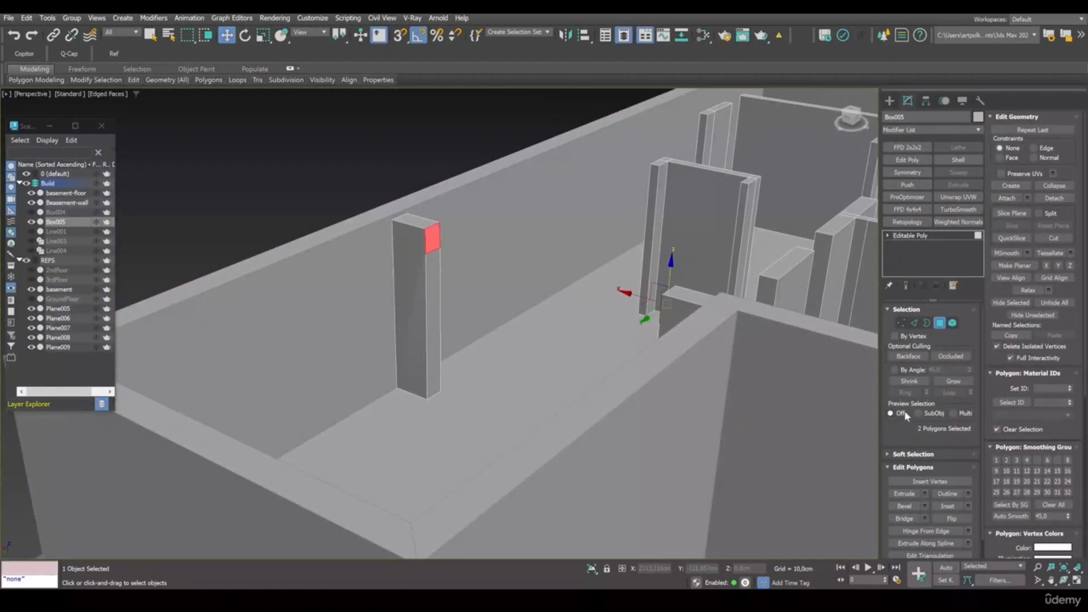
{"action": "left_click", "coordinate": [904, 519]}
- Examine the basement windows in the backyard reference photo and clear the polygon selection
{"action": "middle_click_drag", "start_coordinate": [590, 397], "coordinate": [627, 389], "text": "alt"}
{"action": "scroll", "coordinate": [627, 389], "scroll_direction": "down", "scroll_amount": 6}
{"action": "scroll", "coordinate": [608, 297], "scroll_direction": "up", "scroll_amount": 7}
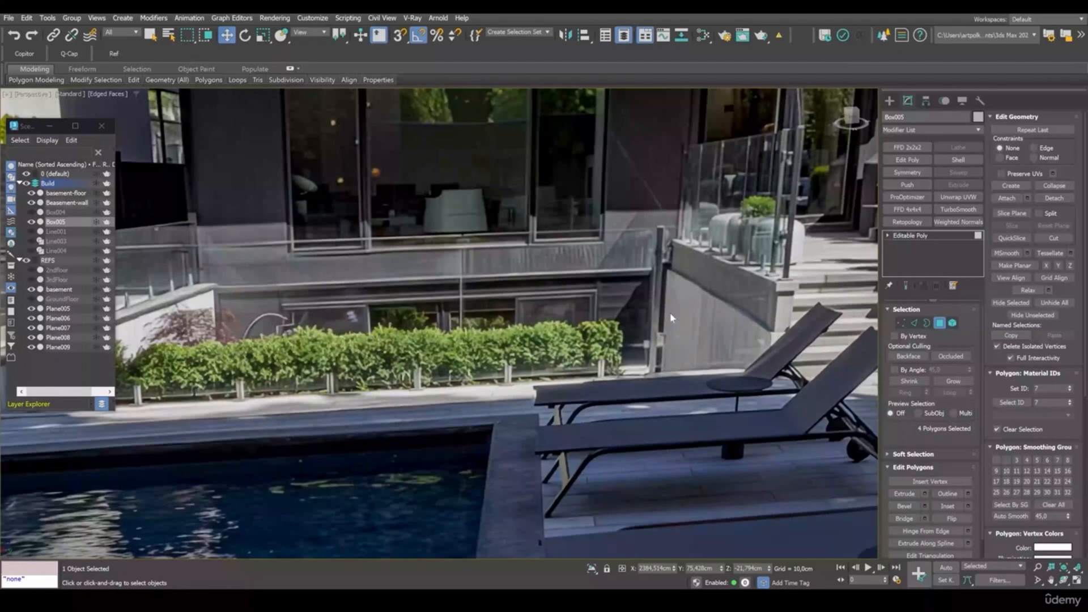
{"action": "scroll", "coordinate": [339, 302], "scroll_direction": "down", "scroll_amount": 7}
{"action": "middle_click_drag", "start_coordinate": [339, 301], "coordinate": [473, 286]}
{"action": "scroll", "coordinate": [473, 286], "scroll_direction": "up", "scroll_amount": 3}
{"action": "left_click", "coordinate": [788, 419]}
{"action": "middle_click_drag", "start_coordinate": [693, 422], "coordinate": [573, 418], "text": "alt"}
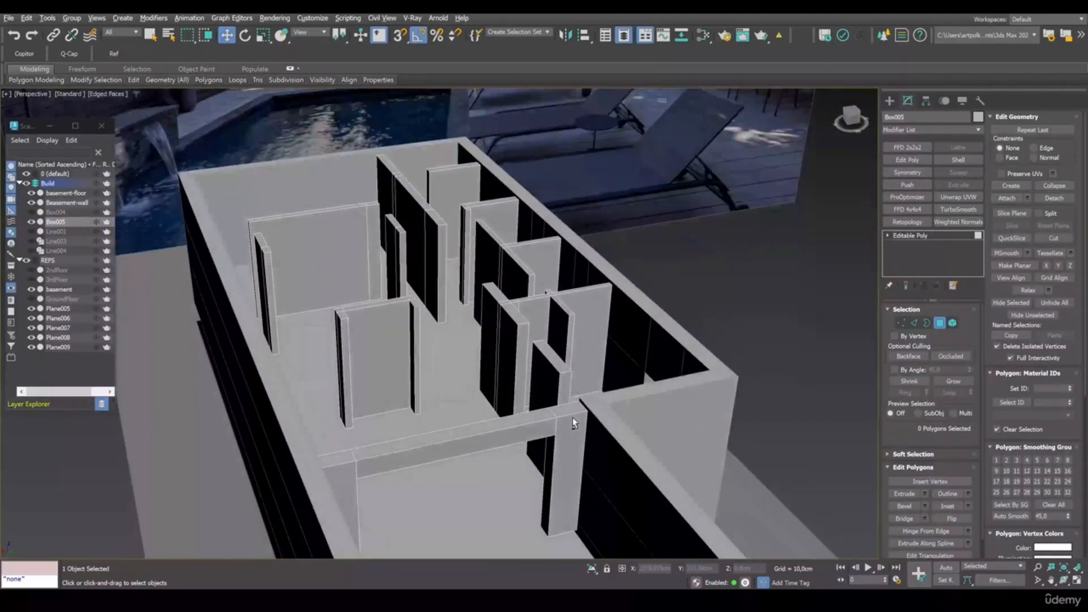
- Examine the partition walls, the bridged beam and the room layout from several angles
{"action": "scroll", "coordinate": [572, 418], "scroll_direction": "down", "scroll_amount": 3}
{"action": "middle_click_drag", "start_coordinate": [479, 368], "coordinate": [474, 381], "text": "alt"}
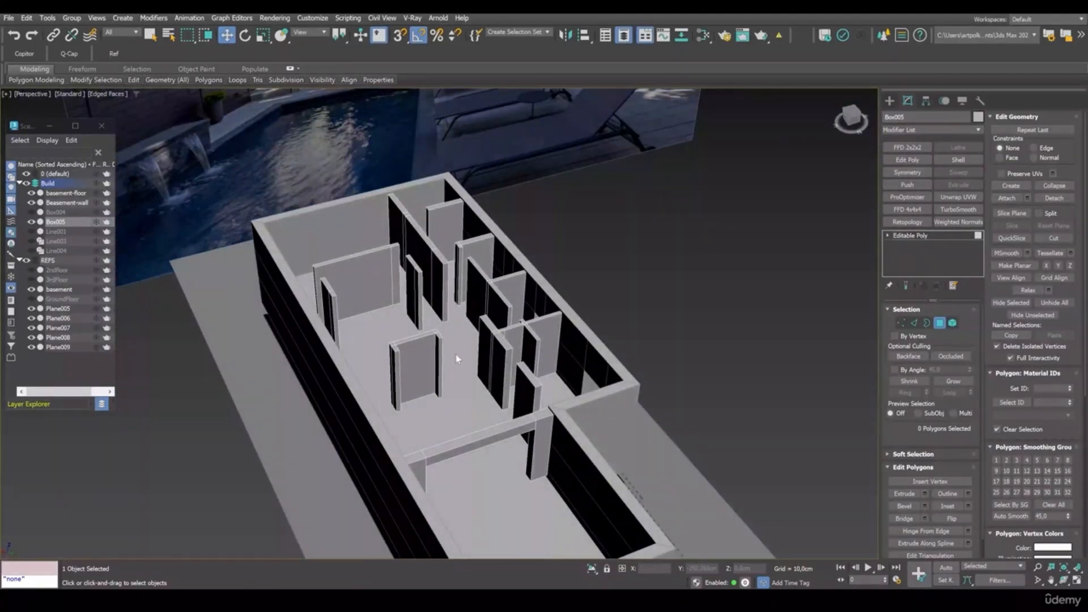
{"action": "scroll", "coordinate": [505, 371], "scroll_direction": "up", "scroll_amount": 3}
{"action": "middle_click_drag", "start_coordinate": [547, 410], "coordinate": [472, 295], "text": "alt"}
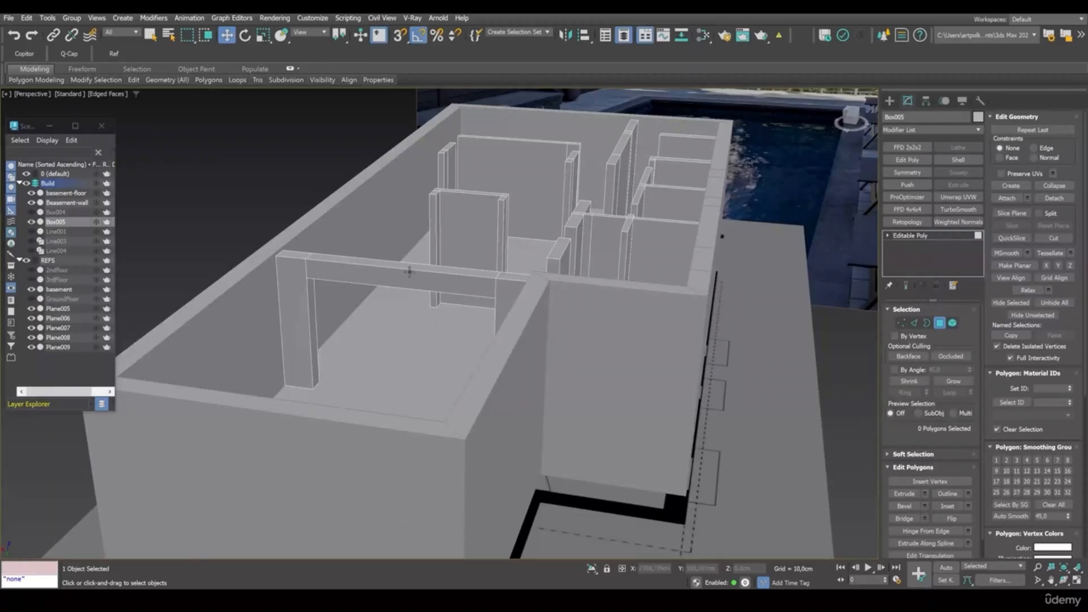
{"action": "middle_click_drag", "start_coordinate": [392, 362], "coordinate": [545, 189], "text": "alt"}
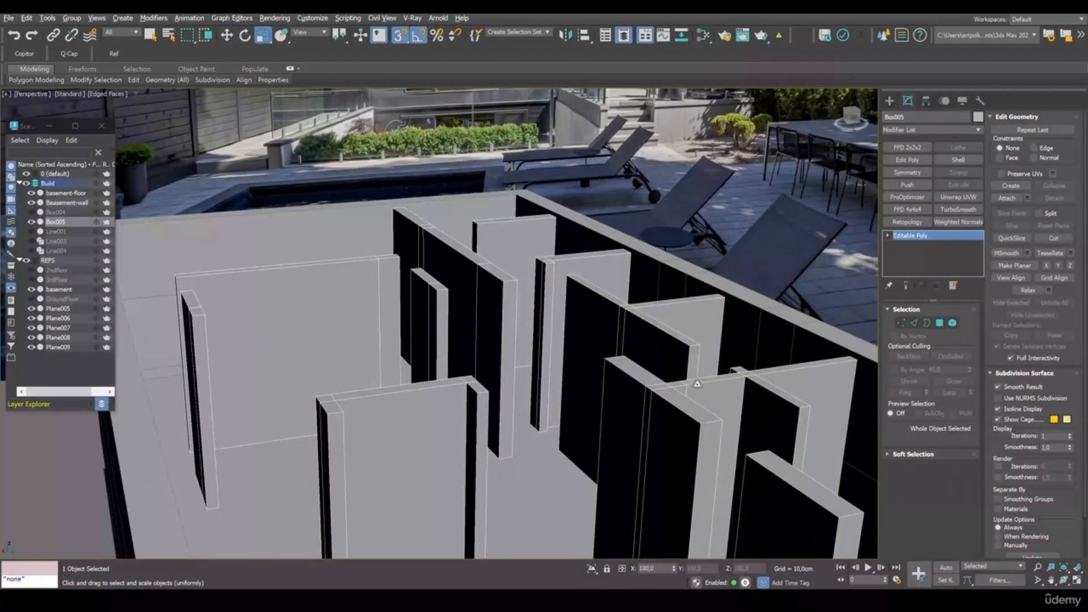
{"action": "middle_click_drag", "start_coordinate": [666, 366], "coordinate": [657, 369], "text": "alt"}
{"action": "middle_click_drag", "start_coordinate": [567, 259], "coordinate": [592, 322], "text": "alt"}
{"action": "middle_click_drag", "start_coordinate": [577, 368], "coordinate": [583, 369], "text": "alt"}
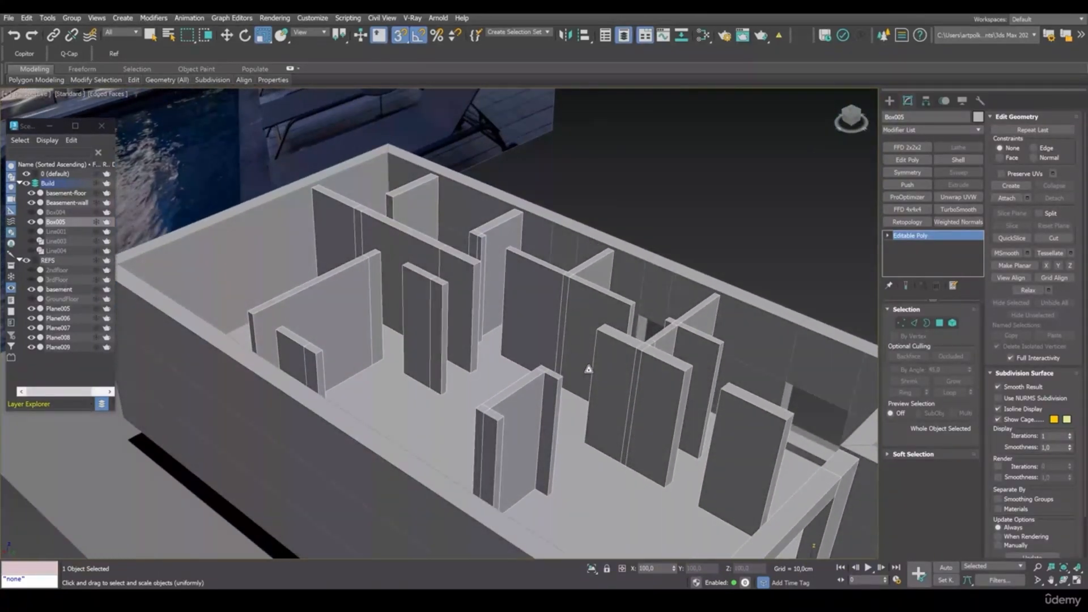
{"action": "scroll", "coordinate": [588, 369], "scroll_direction": "down", "scroll_amount": 5}
{"action": "scroll", "coordinate": [652, 499], "scroll_direction": "up", "scroll_amount": 8}
{"action": "scroll", "coordinate": [661, 400], "scroll_direction": "down", "scroll_amount": 2}
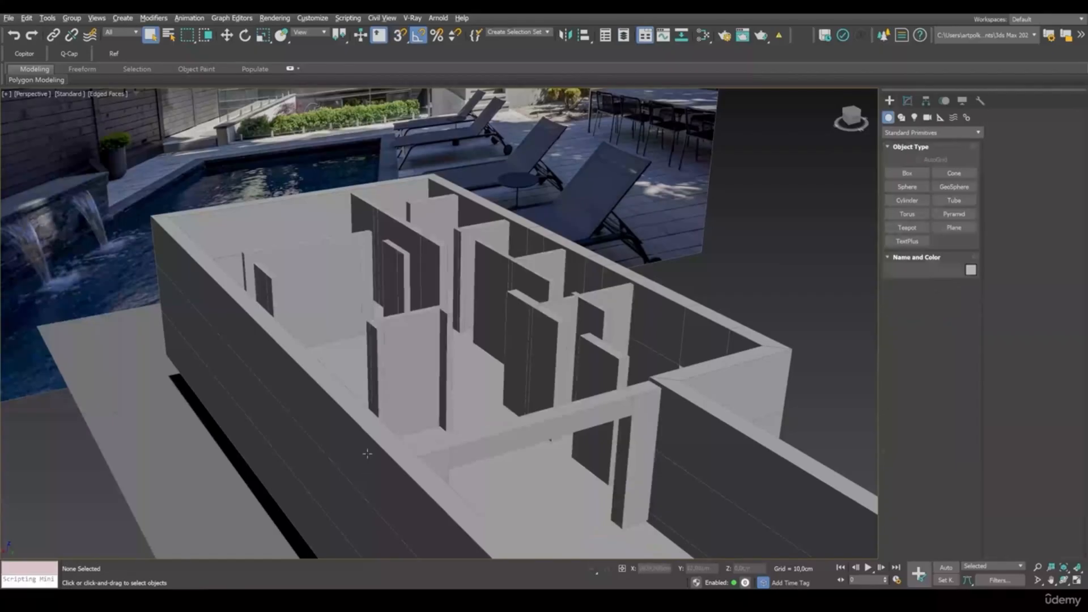
- Select the basement plan image and raise it above the floor slab inside the walls
{"action": "middle_click_drag", "start_coordinate": [362, 453], "coordinate": [456, 414], "text": "alt"}
{"action": "left_click", "coordinate": [564, 462]}
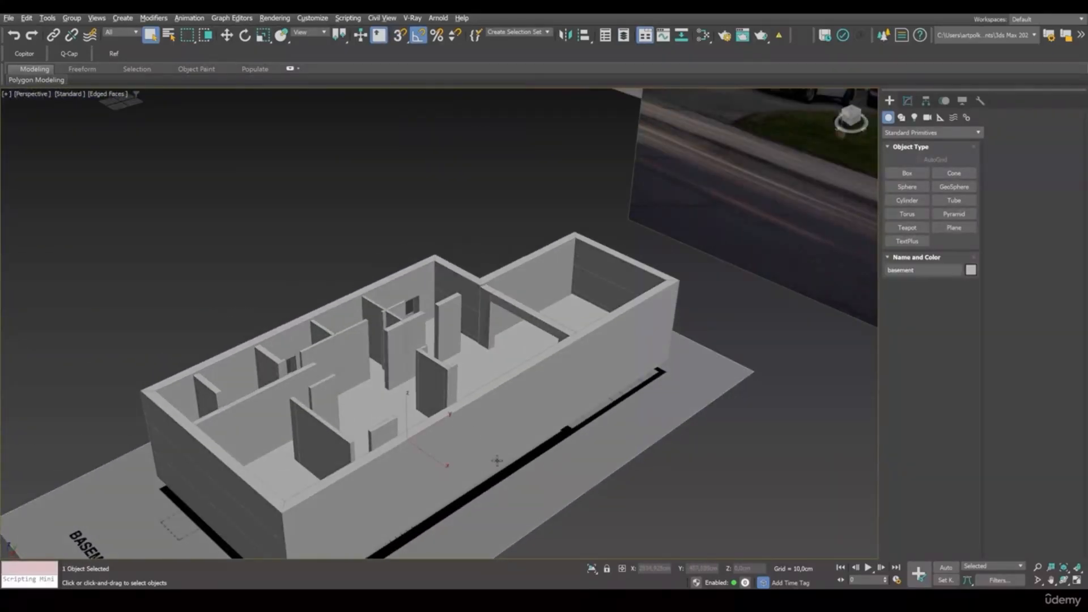
{"action": "key", "text": "w"}
{"action": "left_click_drag", "start_coordinate": [401, 425], "coordinate": [401, 374]}
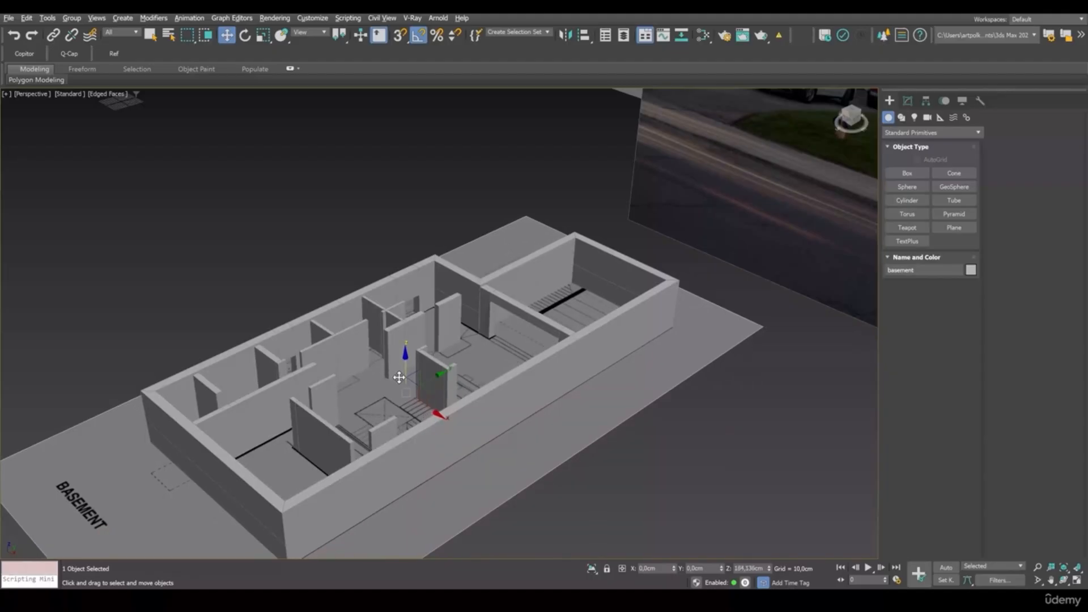
{"action": "middle_click_drag", "start_coordinate": [516, 343], "coordinate": [508, 292], "text": "alt"}
{"action": "scroll", "coordinate": [509, 291], "scroll_direction": "up", "scroll_amount": 3}
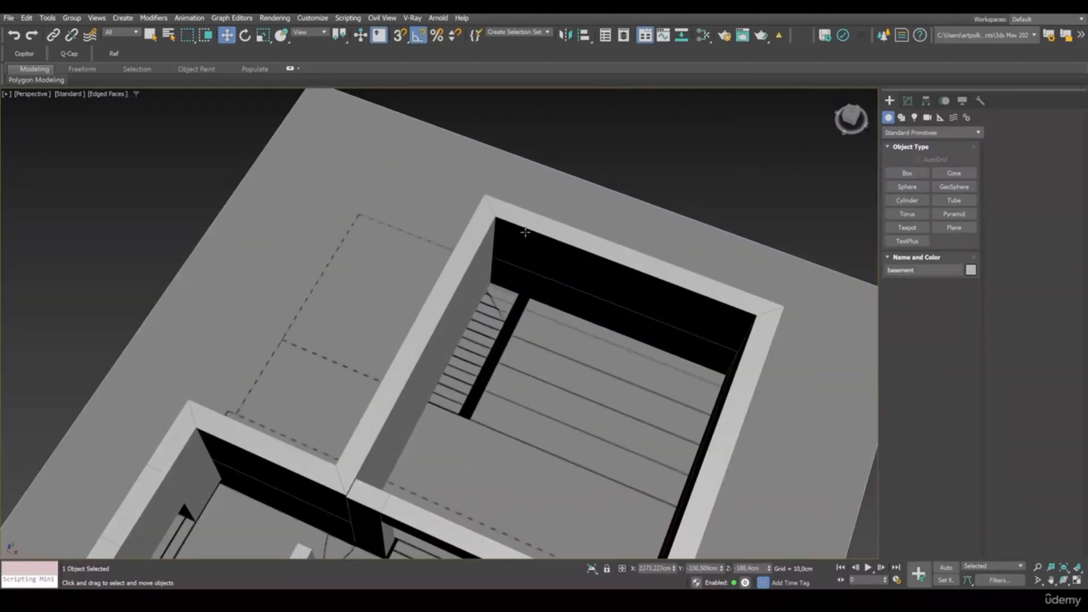
- Create a Straight Stair over the plan's staircase in the top view, about 228 cm long, 69 cm wide and 81 cm high
{"action": "left_click", "coordinate": [900, 135]}
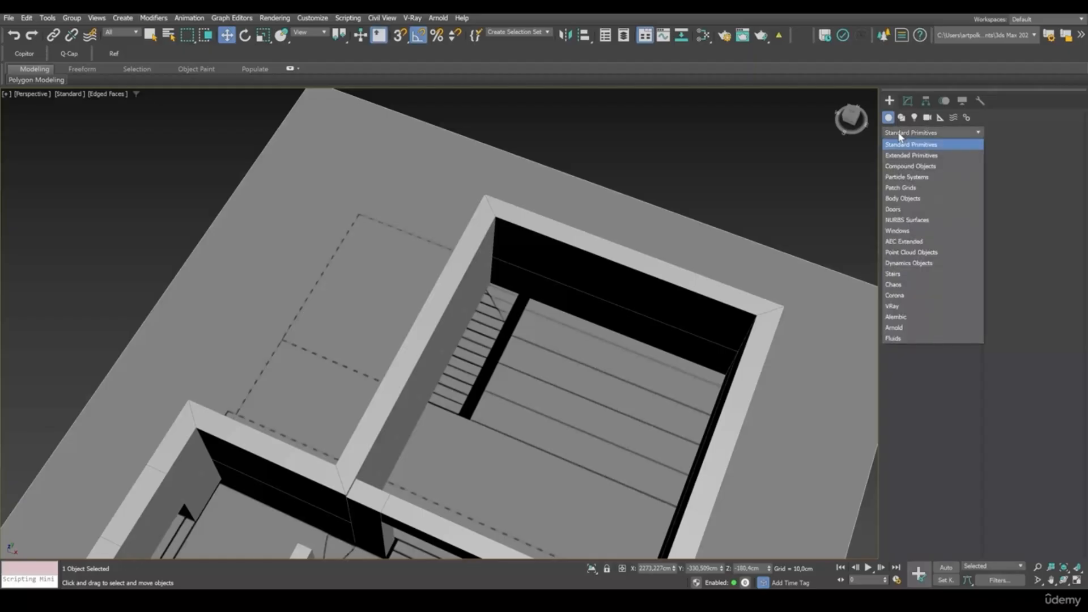
{"action": "left_click", "coordinate": [892, 275]}
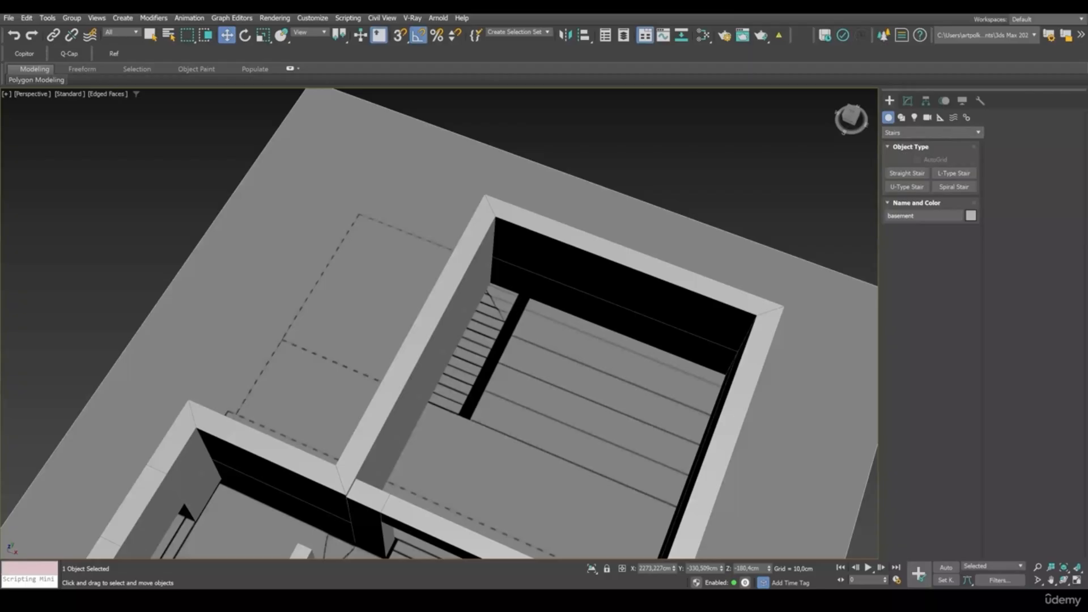
{"action": "left_click", "coordinate": [907, 173]}
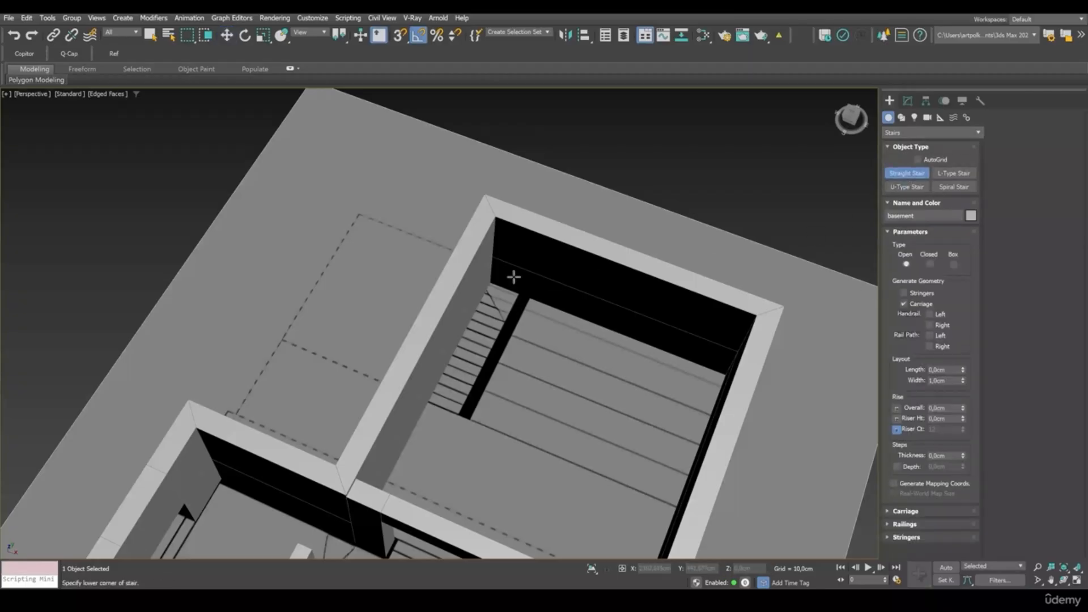
{"action": "key", "text": "alt+w"}
{"action": "key", "text": "alt+w"}
{"action": "scroll", "coordinate": [481, 221], "scroll_direction": "up", "scroll_amount": 6}
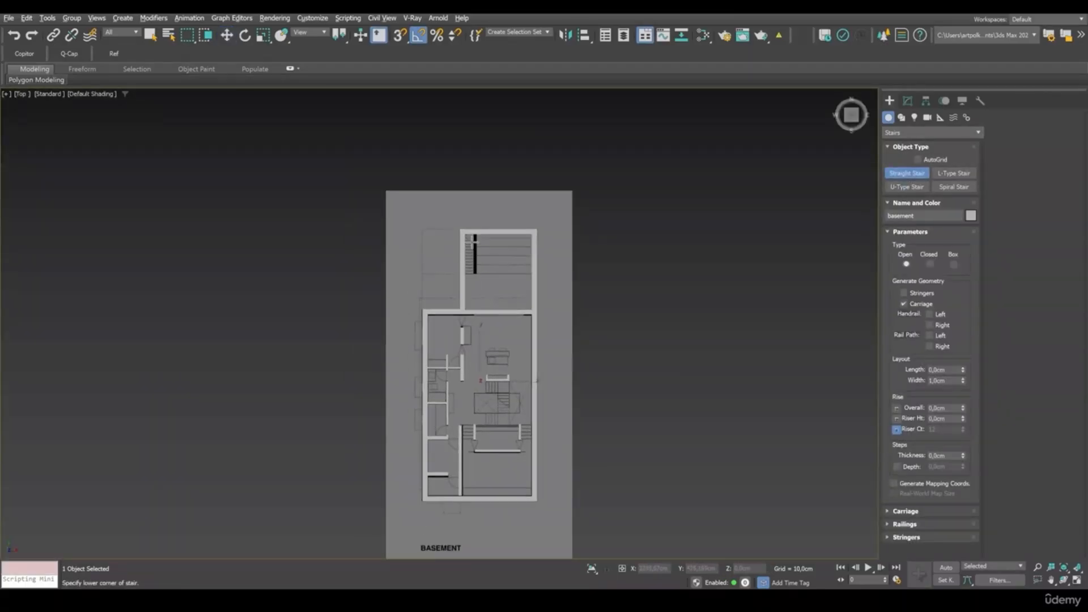
{"action": "left_click_drag", "start_coordinate": [476, 205], "coordinate": [478, 430]}
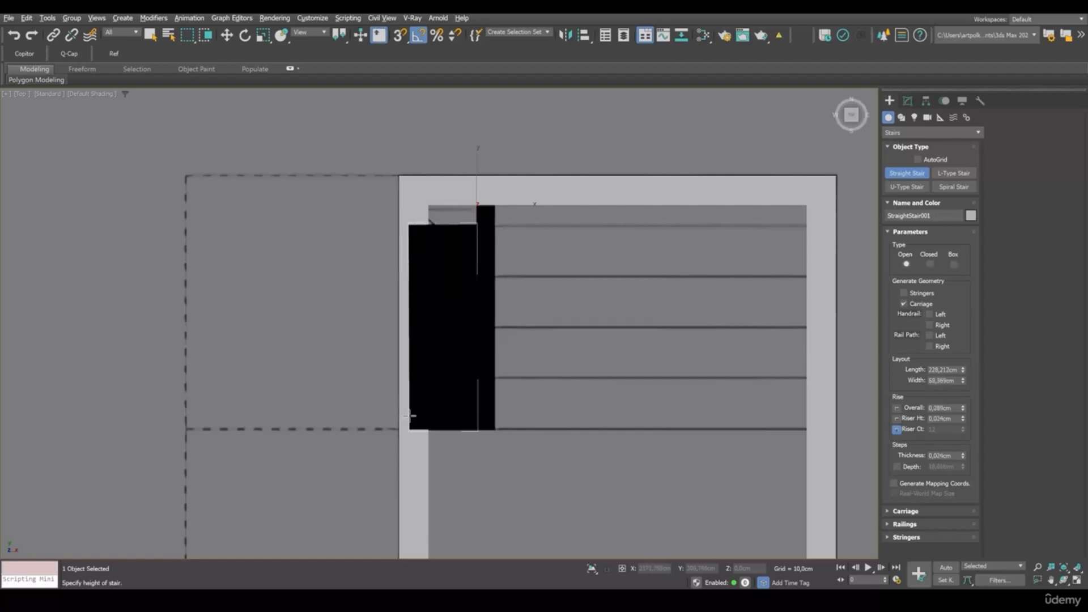
{"action": "key", "text": "F4"}
{"action": "left_click", "coordinate": [485, 338]}
{"action": "key", "text": "w"}
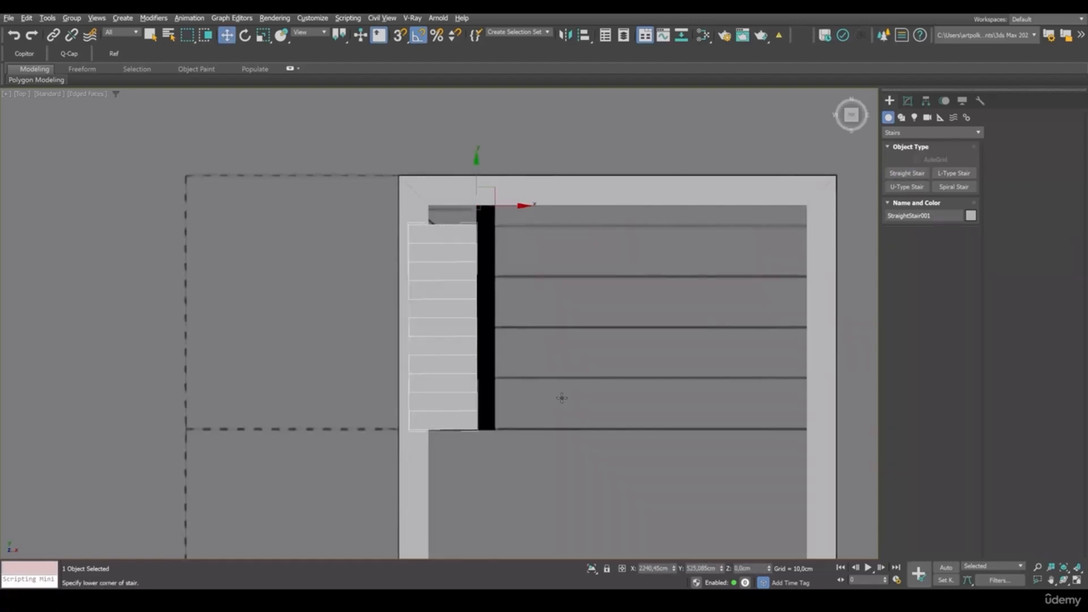
- Set the stair's type to Box and its overall height to about 180 cm
{"action": "key", "text": "alt+w"}
{"action": "middle_click", "coordinate": [685, 473]}
{"action": "key", "text": "alt+w"}
{"action": "middle_click_drag", "start_coordinate": [686, 472], "coordinate": [583, 306], "text": "alt"}
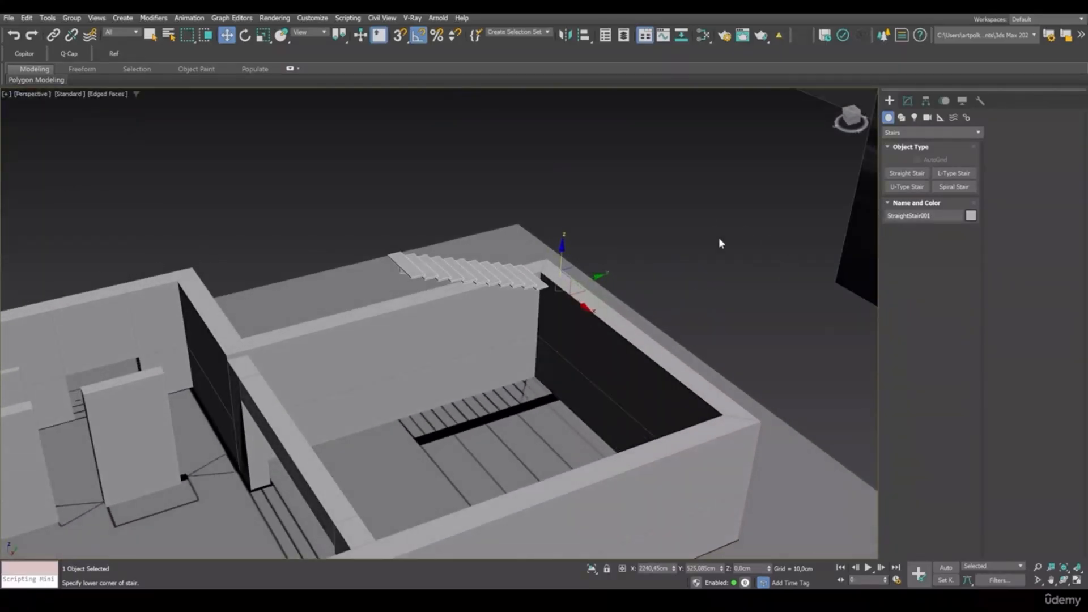
{"action": "left_click", "coordinate": [909, 102]}
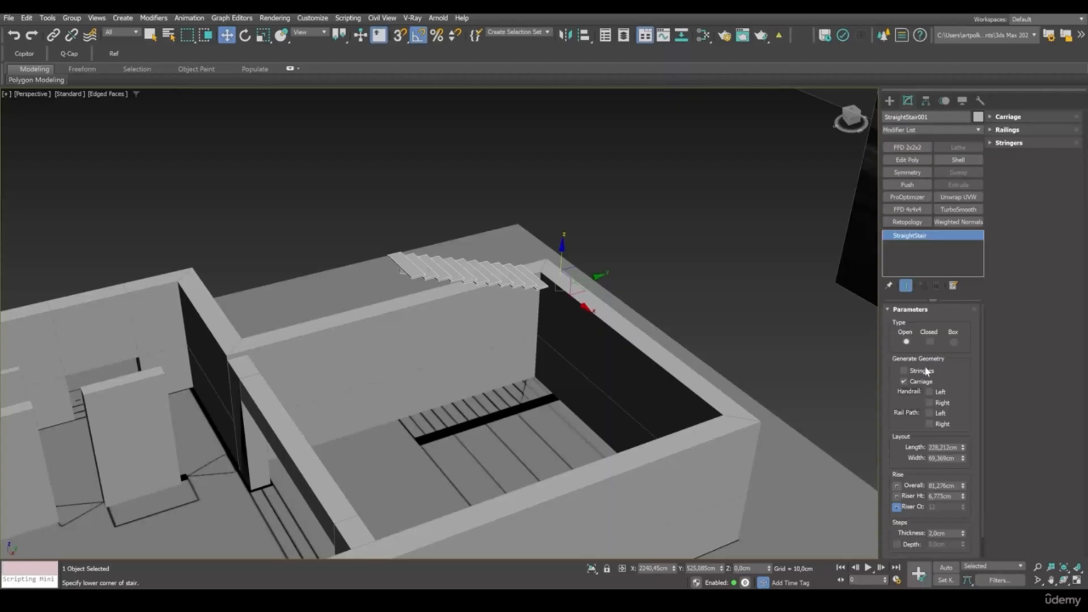
{"action": "left_click", "coordinate": [954, 341]}
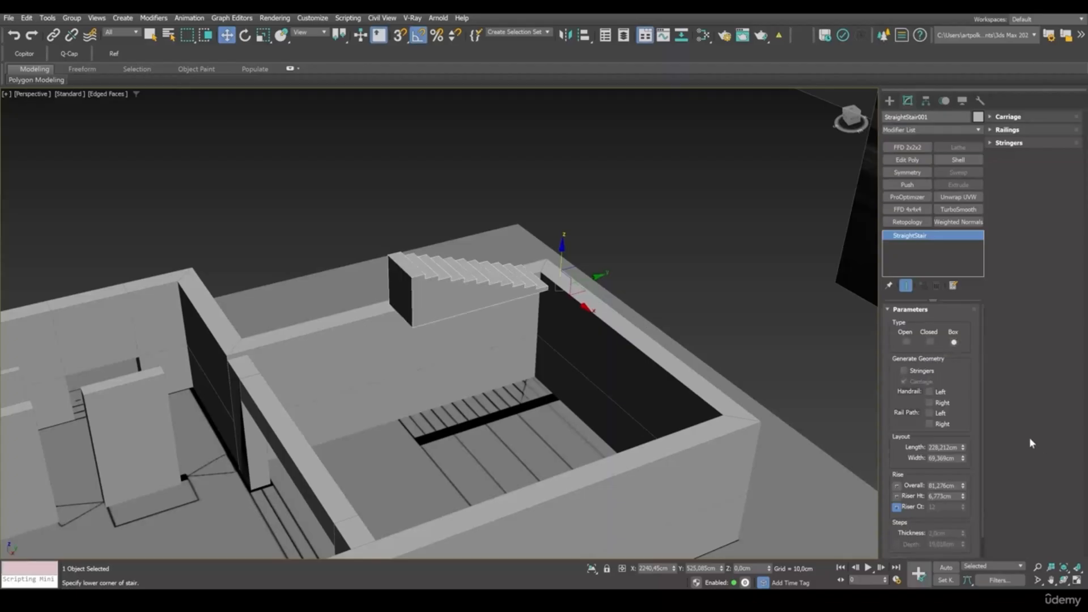
{"action": "mouse_move", "coordinate": [963, 486]}
{"action": "left_mouse_down"}
{"action": "mouse_move", "coordinate": [964, 471]}
{"action": "mouse_move", "coordinate": [963, 481]}
{"action": "left_mouse_up"}
- Rotate the stair to climb towards the end wall and position it over the plan's staircase against the side wall
{"action": "key", "text": "e"}
{"action": "left_click_drag", "start_coordinate": [552, 306], "coordinate": [542, 311]}
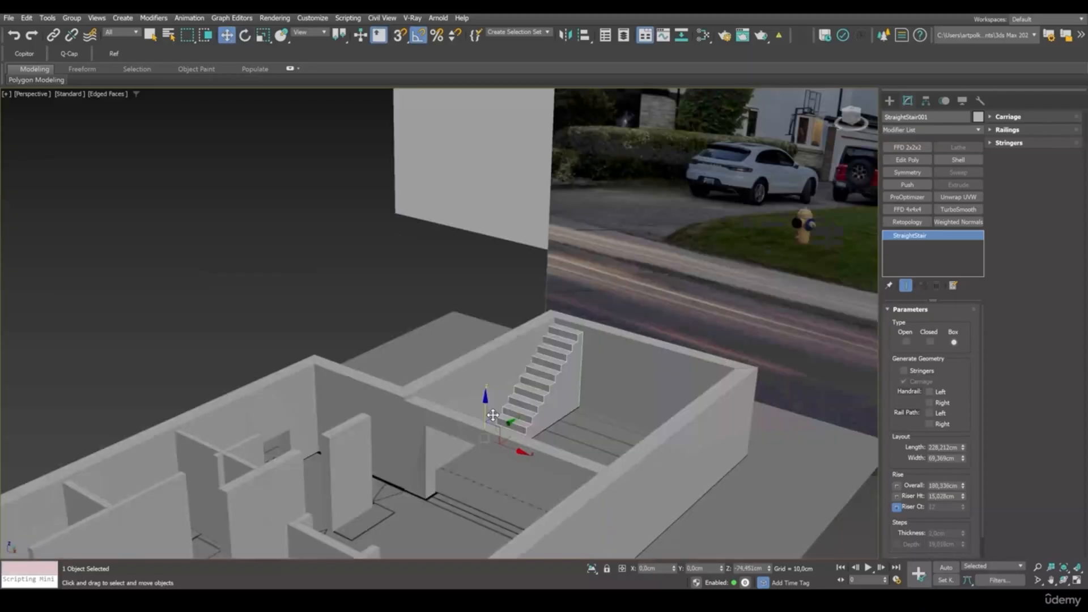
{"action": "key", "text": "t"}
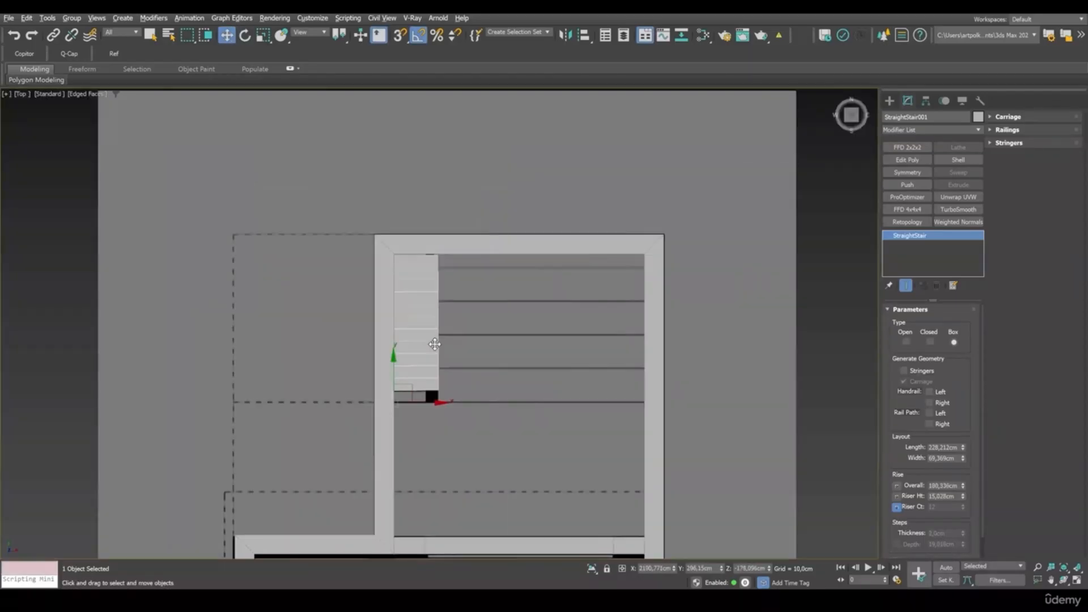
{"action": "middle_click_drag", "start_coordinate": [435, 345], "coordinate": [447, 359]}
{"action": "left_click_drag", "start_coordinate": [434, 405], "coordinate": [434, 417]}
- Set the stair's overall height to about 191 cm and its length to about 251 cm
{"action": "left_click_drag", "start_coordinate": [963, 487], "coordinate": [963, 482]}
{"action": "left_click_drag", "start_coordinate": [962, 447], "coordinate": [962, 444]}
{"action": "key", "text": "alt+w"}
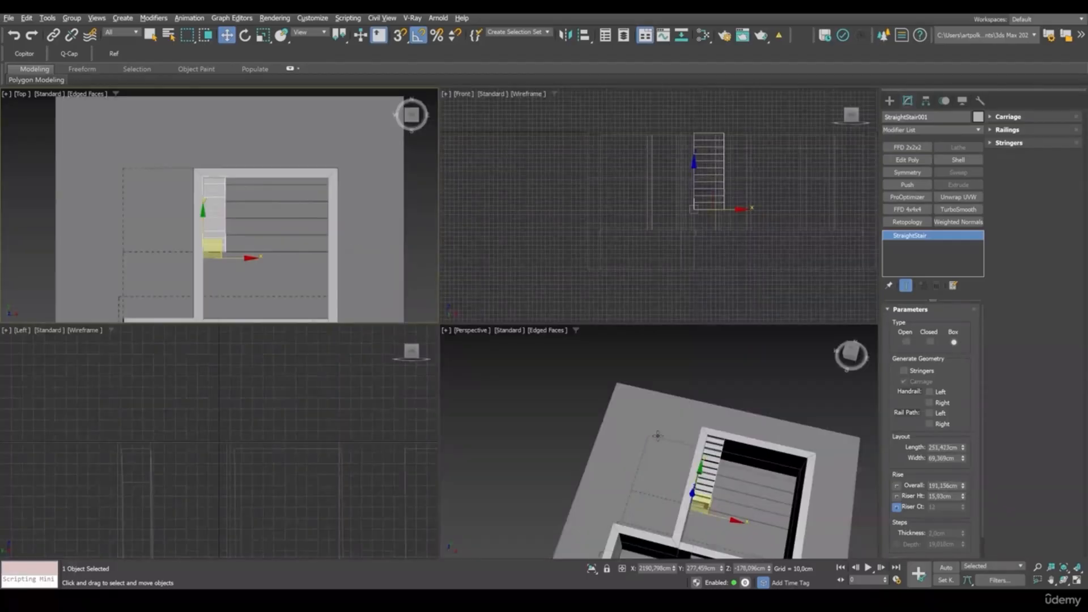
- Lock the stair's overall height and set its riser count to 15
{"action": "middle_click", "coordinate": [651, 437]}
{"action": "key", "text": "alt+w"}
{"action": "middle_click_drag", "start_coordinate": [651, 437], "coordinate": [613, 431], "text": "alt"}
{"action": "left_click", "coordinate": [897, 486]}
{"action": "type", "text": "15"}
{"action": "key", "text": "Return"}
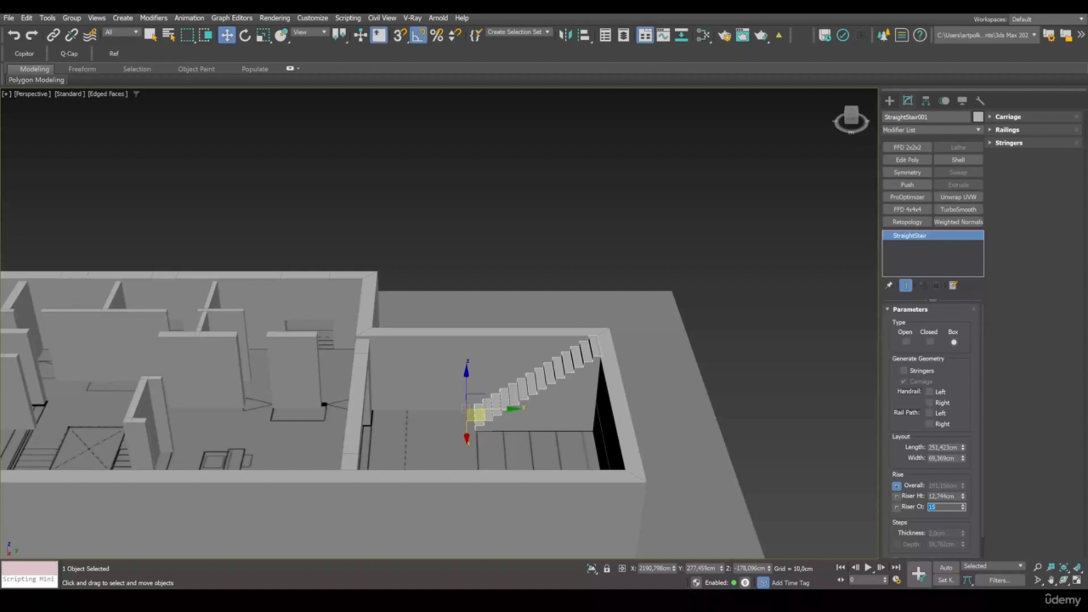
- Nudge the stair slightly along its length, away from the end wall
{"action": "middle_click_drag", "start_coordinate": [522, 429], "coordinate": [520, 407], "text": "alt"}
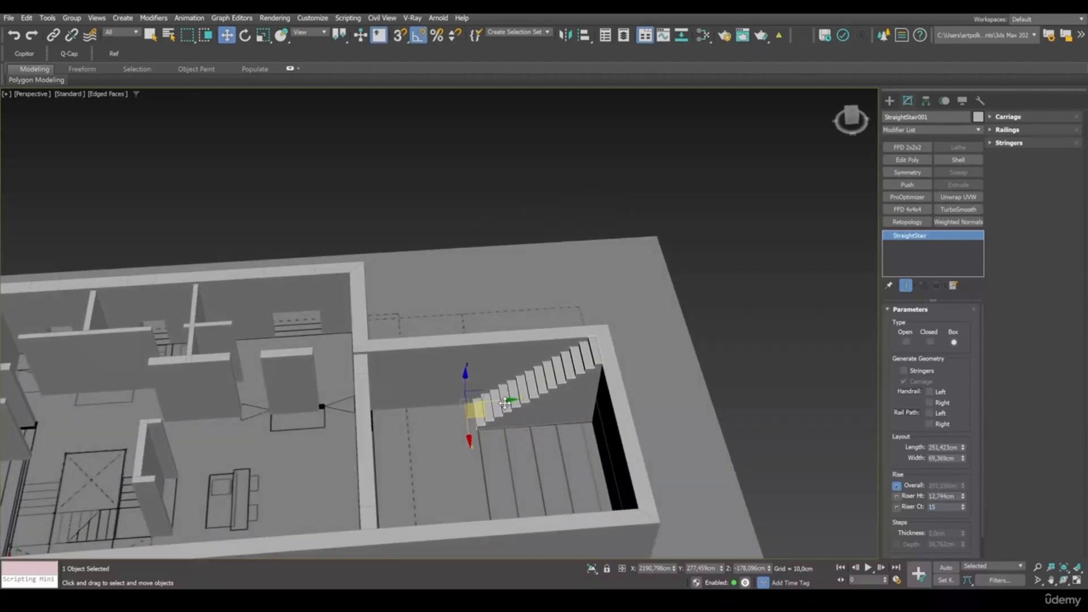
{"action": "scroll", "coordinate": [499, 408], "scroll_direction": "up", "scroll_amount": 3}
{"action": "left_click_drag", "start_coordinate": [486, 401], "coordinate": [485, 401]}
{"action": "scroll", "coordinate": [488, 404], "scroll_direction": "down", "scroll_amount": 3}
{"action": "middle_click_drag", "start_coordinate": [491, 406], "coordinate": [550, 432], "text": "alt"}
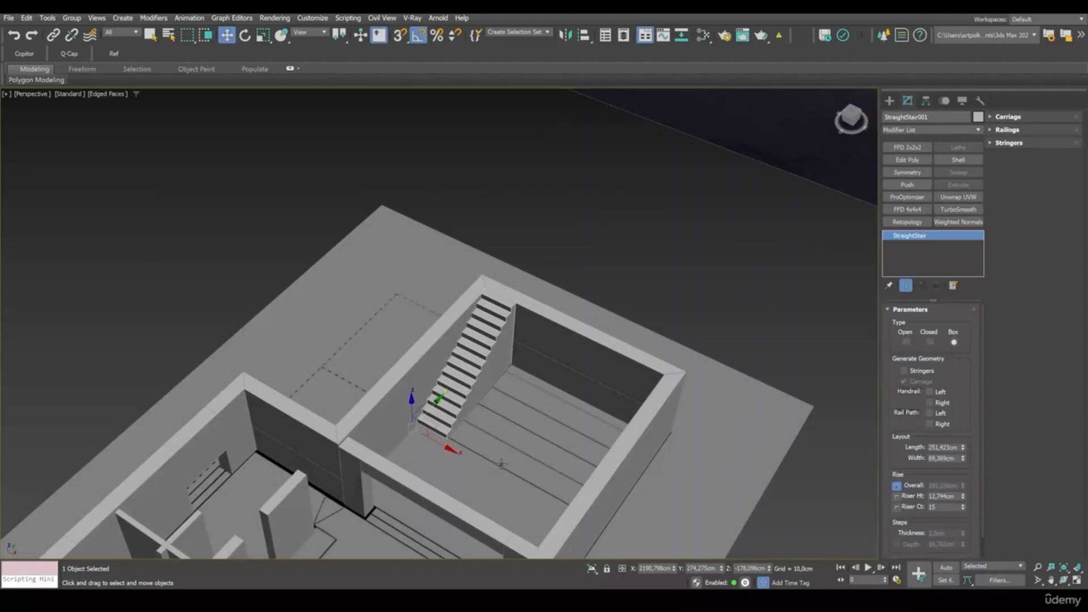
- Examine the terrace reference photo, focusing on the concrete steps, their side blocks and the planters
{"action": "scroll", "coordinate": [495, 446], "scroll_direction": "up", "scroll_amount": 3}
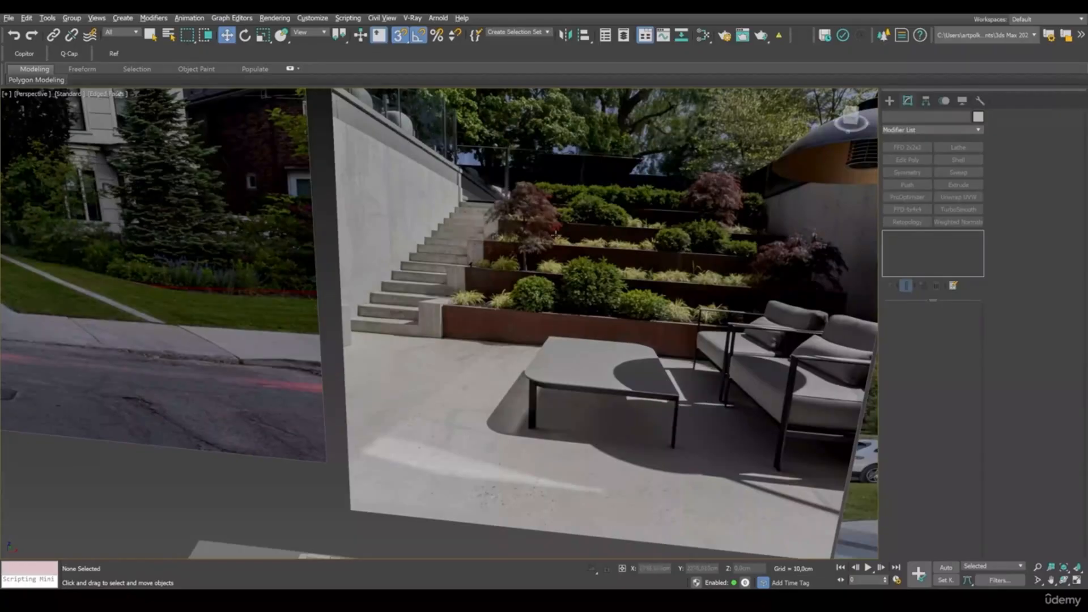
{"action": "scroll", "coordinate": [406, 316], "scroll_direction": "up", "scroll_amount": 2}
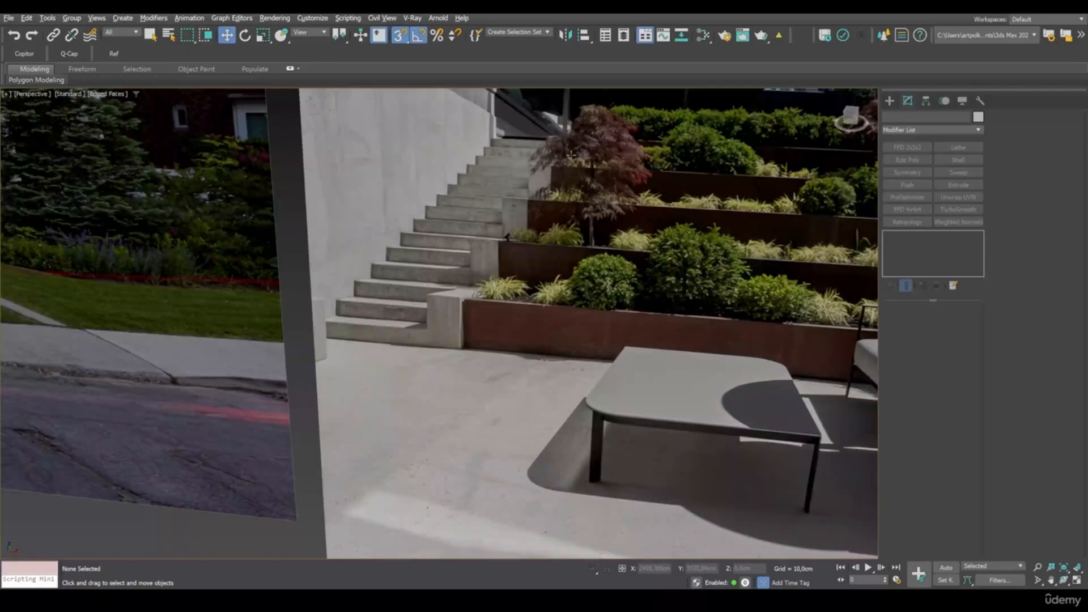
{"action": "scroll", "coordinate": [524, 266], "scroll_direction": "down", "scroll_amount": 15}
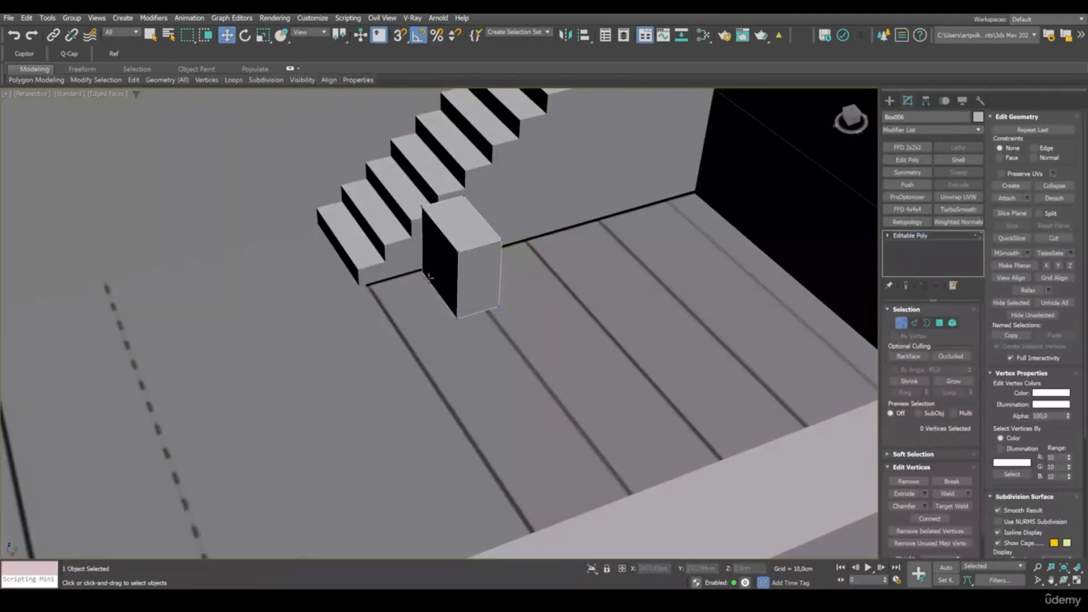
- Copy the side block upward along the stair, using snapping to place it against the existing block
{"action": "left_click", "coordinate": [440, 256]}
{"action": "middle_click_drag", "start_coordinate": [434, 274], "coordinate": [488, 281], "text": "alt"}
{"action": "left_click", "coordinate": [462, 317]}
{"action": "middle_click_drag", "start_coordinate": [496, 328], "coordinate": [573, 346], "text": "alt"}
{"action": "left_click", "coordinate": [441, 276]}
{"action": "key", "text": "s"}
{"action": "key", "text": "4"}
{"action": "left_click_drag", "start_coordinate": [506, 295], "coordinate": [641, 159], "text": "shift"}
{"action": "left_click", "coordinate": [570, 302]}
- Make further stepped copies of the side block up the stair, giving five blocks from bottom to top
{"action": "scroll", "coordinate": [578, 344], "scroll_direction": "down", "scroll_amount": 3}
{"action": "scroll", "coordinate": [551, 370], "scroll_direction": "up", "scroll_amount": 2}
{"action": "middle_click_drag", "start_coordinate": [551, 371], "coordinate": [567, 340], "text": "alt"}
{"action": "left_click_drag", "start_coordinate": [595, 243], "coordinate": [620, 231], "text": "shift"}
{"action": "left_click", "coordinate": [539, 346]}
- Attach the five side blocks into one object and move it about 3 cm toward the steps
{"action": "scroll", "coordinate": [497, 378], "scroll_direction": "down", "scroll_amount": 3}
{"action": "middle_click_drag", "start_coordinate": [497, 379], "coordinate": [495, 369], "text": "alt"}
{"action": "left_click", "coordinate": [1007, 198]}
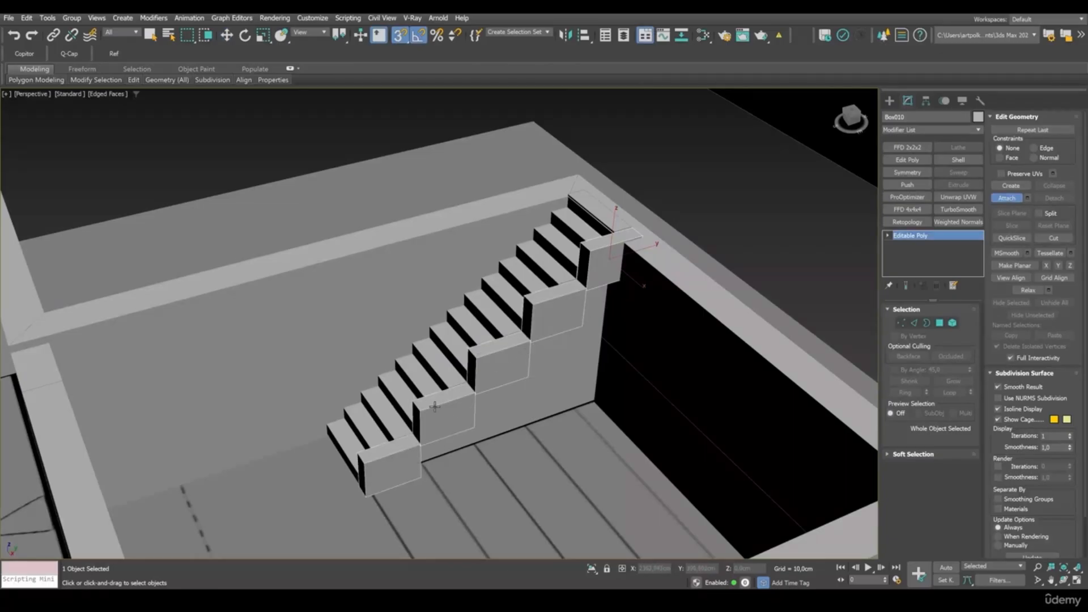
{"action": "middle_click_drag", "start_coordinate": [477, 407], "coordinate": [492, 408], "text": "alt"}
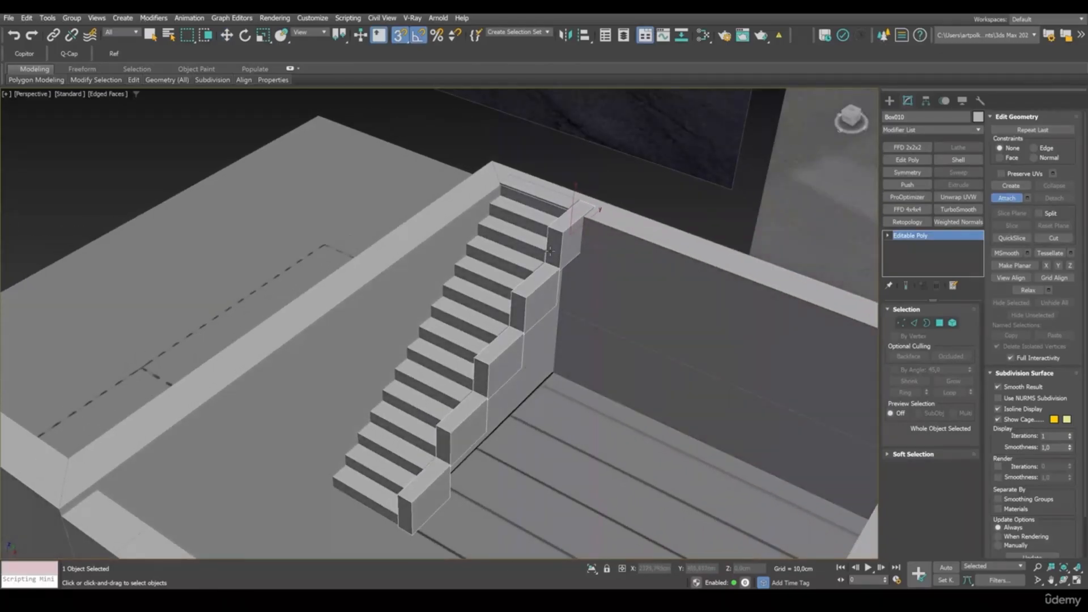
{"action": "key", "text": "w"}
{"action": "scroll", "coordinate": [621, 232], "scroll_direction": "up", "scroll_amount": 4}
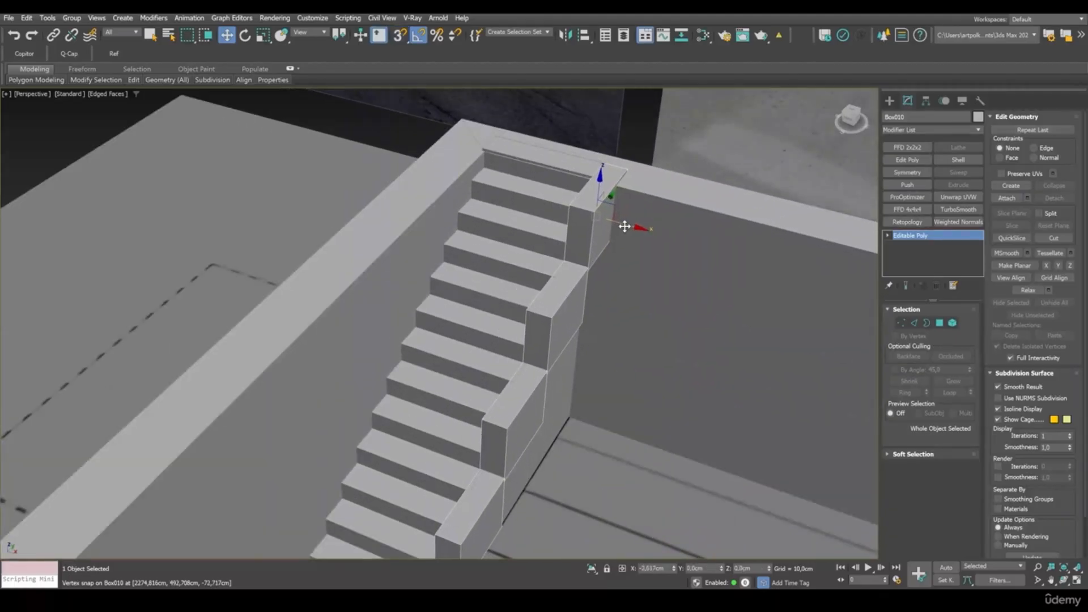
- Raise the joined side blocks by about 0.7 cm to fit the stair treads
{"action": "scroll", "coordinate": [627, 227], "scroll_direction": "down", "scroll_amount": 4}
{"action": "scroll", "coordinate": [612, 321], "scroll_direction": "up", "scroll_amount": 5}
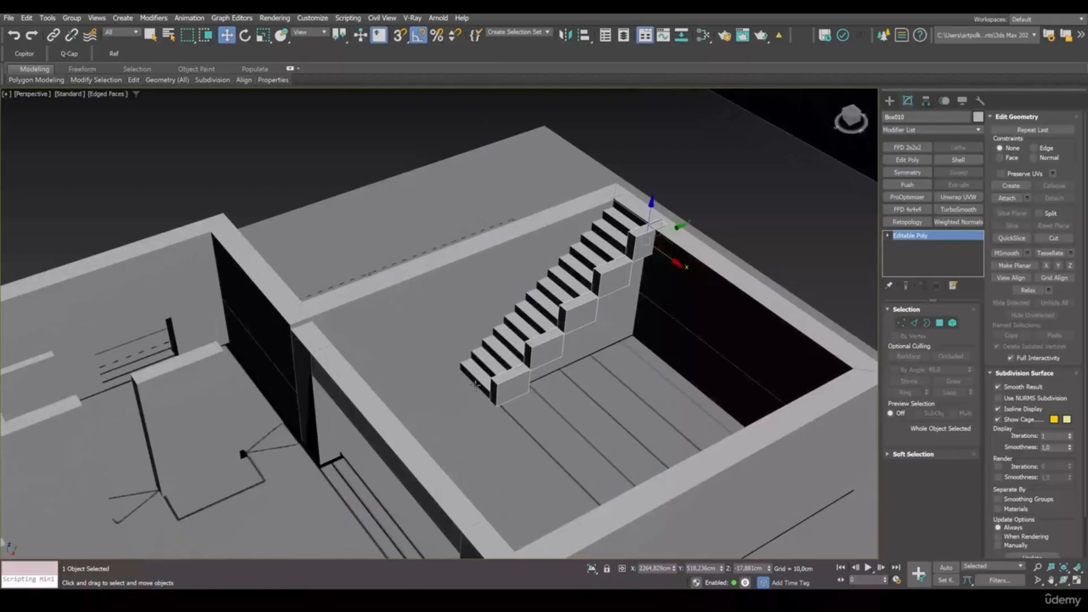
{"action": "scroll", "coordinate": [580, 339], "scroll_direction": "down", "scroll_amount": 5}
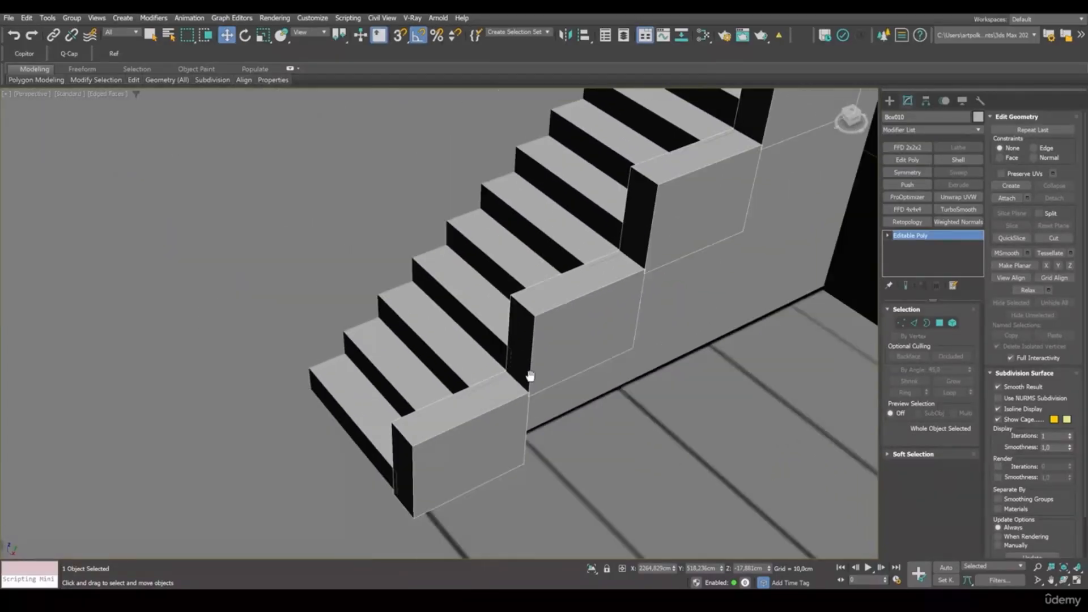
{"action": "scroll", "coordinate": [567, 407], "scroll_direction": "up", "scroll_amount": 2}
{"action": "scroll", "coordinate": [660, 197], "scroll_direction": "up", "scroll_amount": 4}
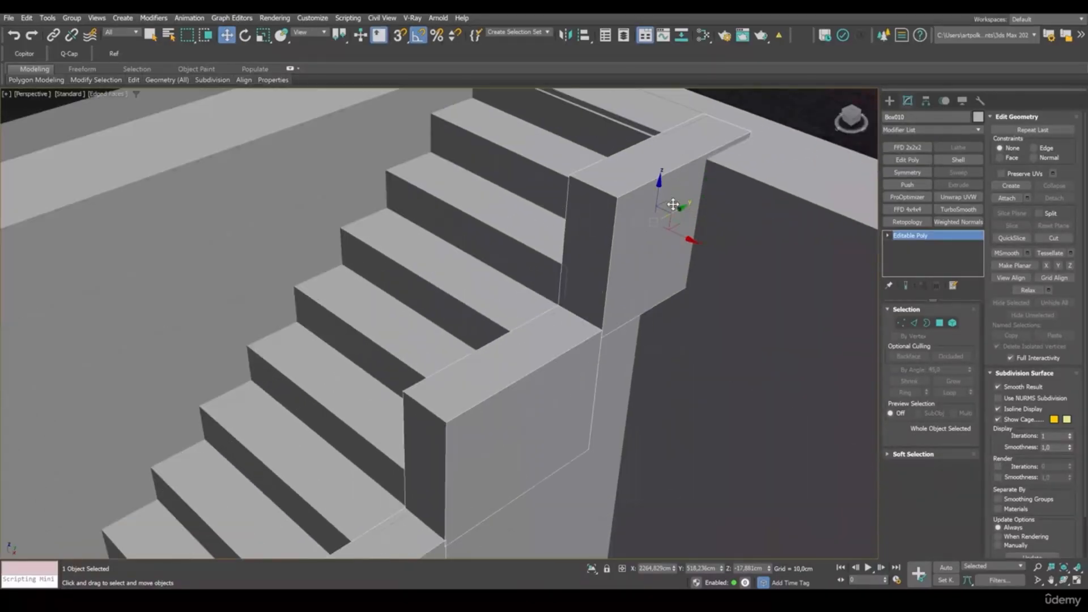
{"action": "left_click_drag", "start_coordinate": [661, 197], "coordinate": [660, 196]}
{"action": "scroll", "coordinate": [660, 197], "scroll_direction": "down", "scroll_amount": 5}
{"action": "middle_click_drag", "start_coordinate": [588, 379], "coordinate": [558, 379], "text": "alt"}
{"action": "scroll", "coordinate": [660, 250], "scroll_direction": "up", "scroll_amount": 3}
{"action": "scroll", "coordinate": [660, 250], "scroll_direction": "down", "scroll_amount": 4}
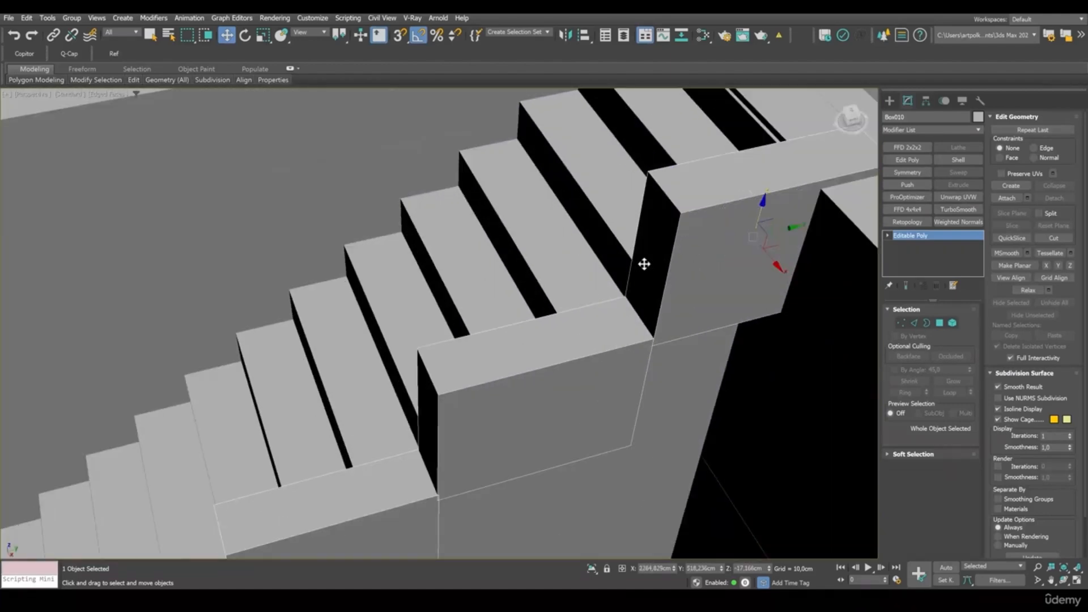
- Shift the joined side blocks about 0.6 cm along the stair's length toward its lower end
{"action": "scroll", "coordinate": [668, 296], "scroll_direction": "up", "scroll_amount": 3}
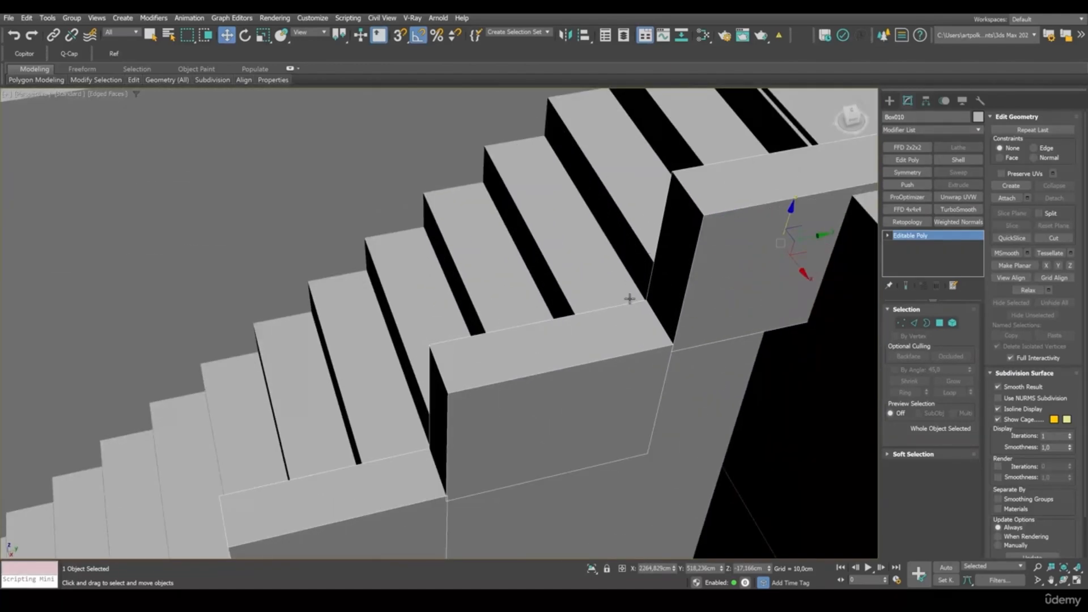
{"action": "left_click_drag", "start_coordinate": [804, 241], "coordinate": [804, 240]}
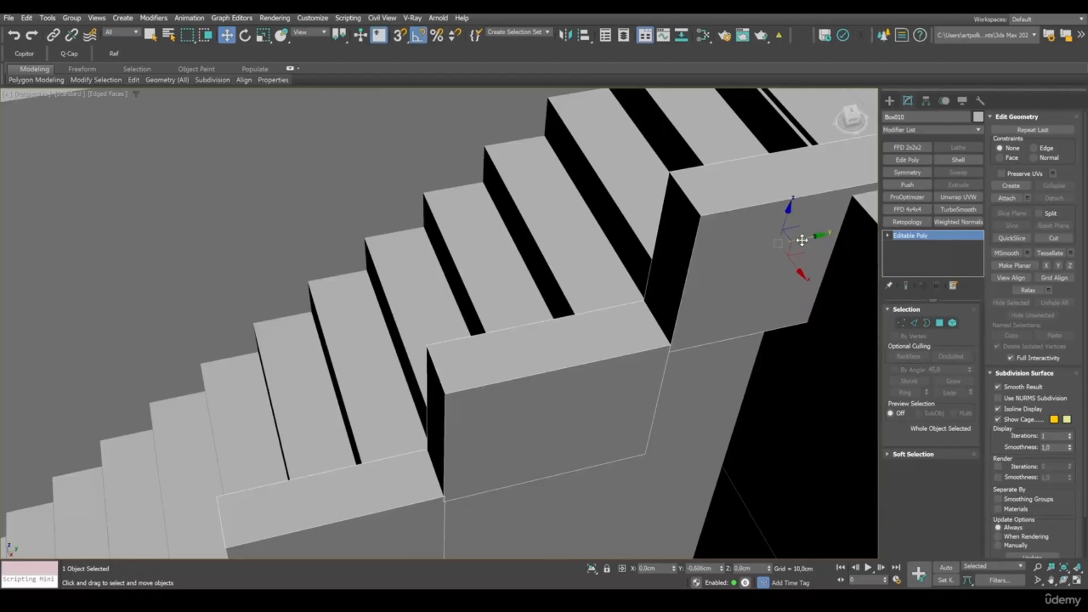
{"action": "scroll", "coordinate": [669, 320], "scroll_direction": "down", "scroll_amount": 4}
{"action": "middle_click_drag", "start_coordinate": [512, 462], "coordinate": [712, 272]}
{"action": "scroll", "coordinate": [554, 382], "scroll_direction": "down", "scroll_amount": 5}
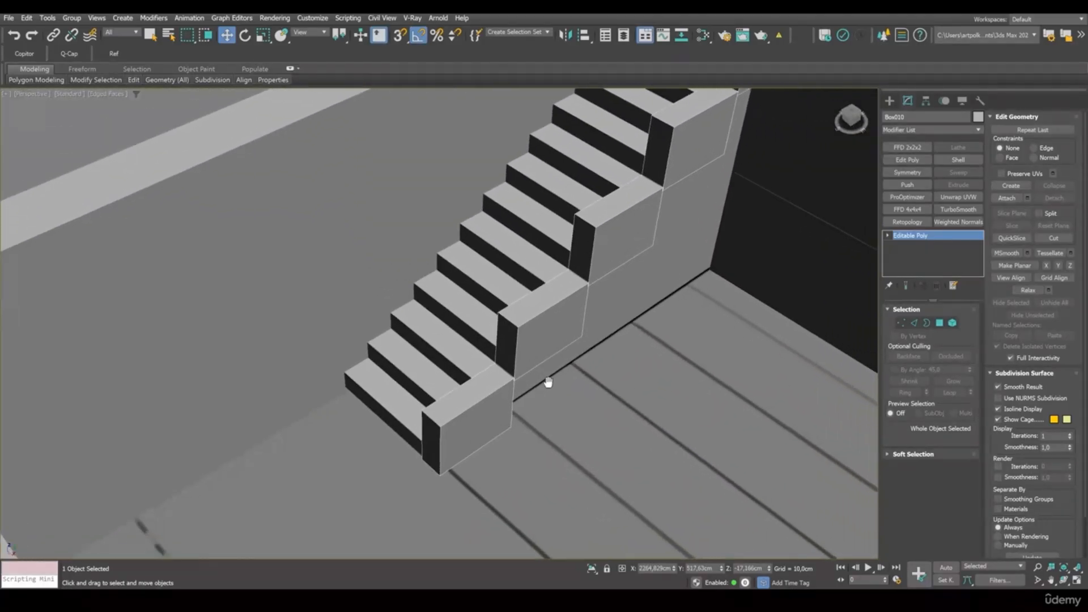
- Inspect the stair and its side blocks in relation to the terrace walls and the neighbouring basement rooms
{"action": "key", "text": "F3"}
{"action": "key", "text": "F3"}
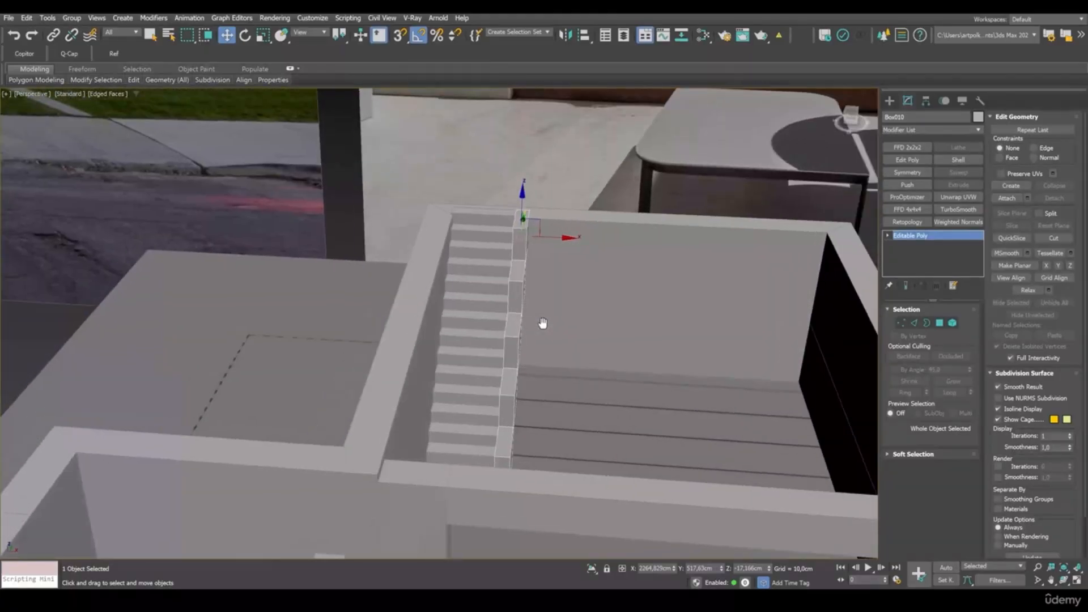
{"action": "middle_click_drag", "start_coordinate": [543, 324], "coordinate": [504, 418], "text": "alt"}
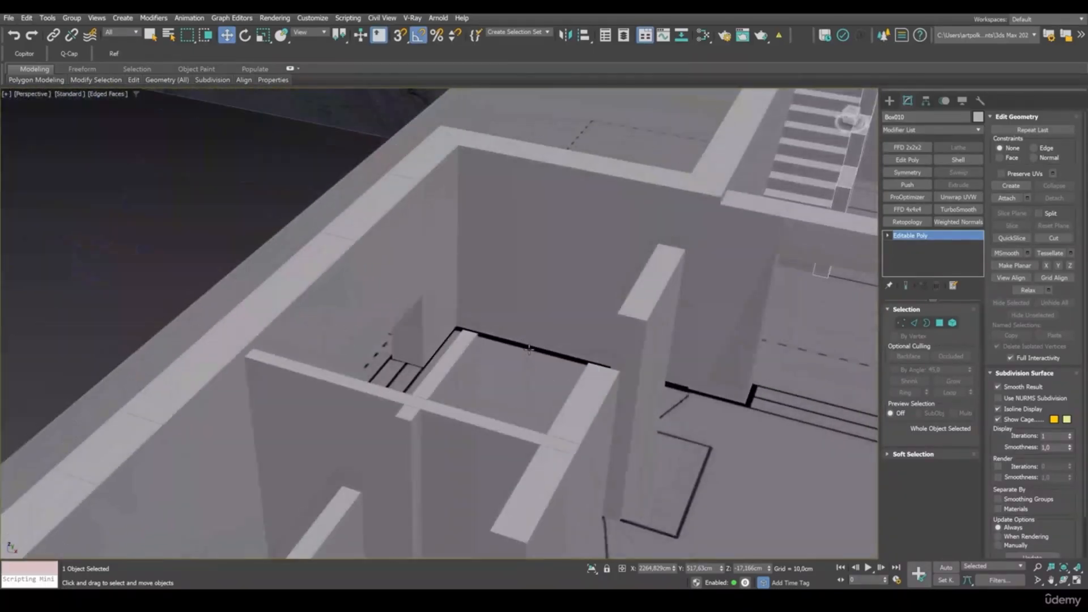
{"action": "scroll", "coordinate": [529, 350], "scroll_direction": "down", "scroll_amount": 3}
{"action": "middle_click_drag", "start_coordinate": [768, 279], "coordinate": [630, 341]}
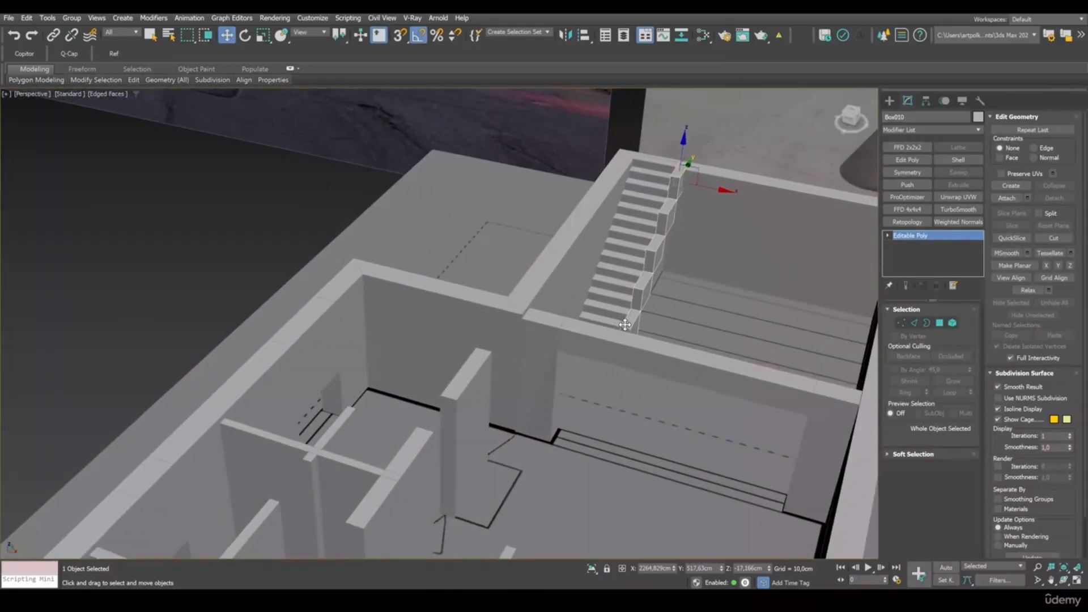
{"action": "scroll", "coordinate": [624, 326], "scroll_direction": "up", "scroll_amount": 7}
{"action": "scroll", "coordinate": [623, 254], "scroll_direction": "down", "scroll_amount": 2}
{"action": "middle_click_drag", "start_coordinate": [622, 254], "coordinate": [614, 340], "text": "alt"}
{"action": "scroll", "coordinate": [605, 345], "scroll_direction": "down", "scroll_amount": 4}
{"action": "scroll", "coordinate": [584, 331], "scroll_direction": "down", "scroll_amount": 3}
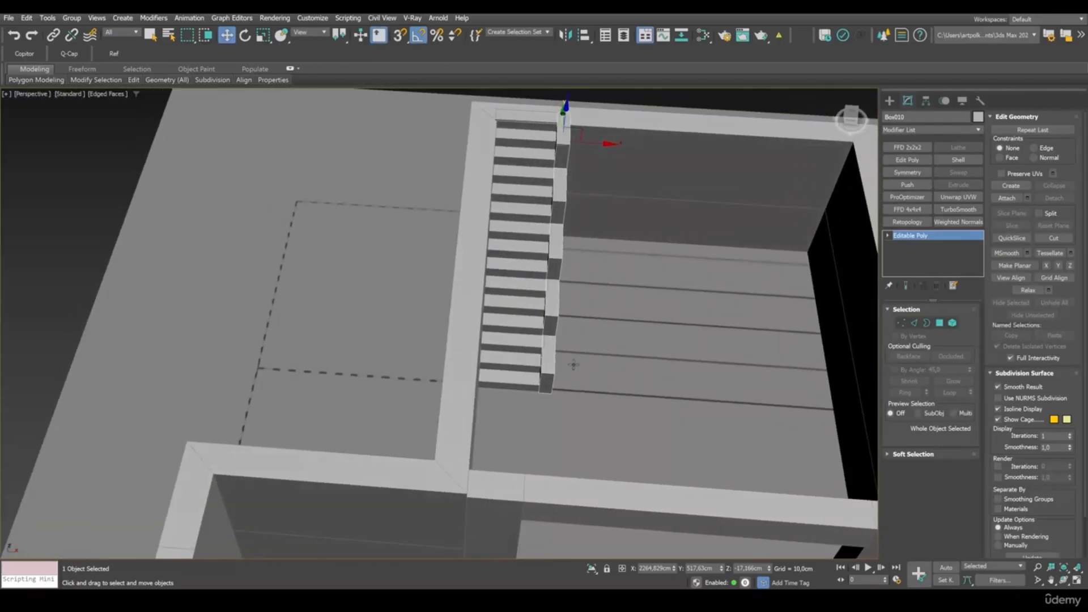
- Widen the side blocks by moving all their outer vertices about 10 cm away from the steps in top view
{"action": "key", "text": "1"}
{"action": "left_click_drag", "start_coordinate": [581, 131], "coordinate": [561, 133]}
{"action": "middle_click_drag", "start_coordinate": [561, 133], "coordinate": [486, 137]}
{"action": "key", "text": "alt+w"}
{"action": "middle_click", "coordinate": [277, 218]}
{"action": "key", "text": "z"}
{"action": "key", "text": "alt+w"}
{"action": "scroll", "coordinate": [433, 274], "scroll_direction": "down", "scroll_amount": 4}
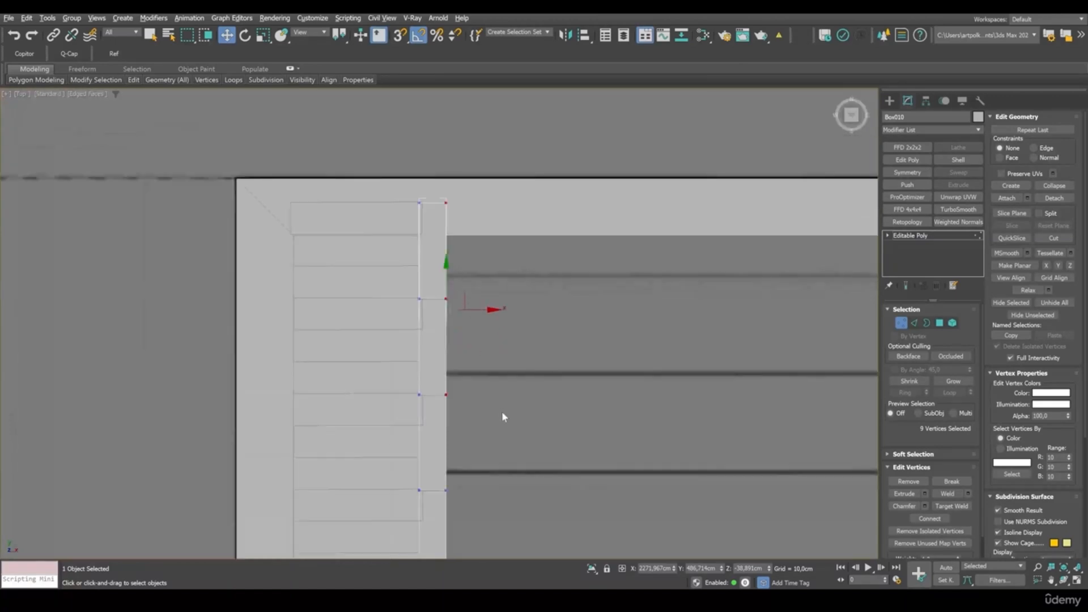
{"action": "scroll", "coordinate": [502, 412], "scroll_direction": "down", "scroll_amount": 4}
{"action": "middle_click_drag", "start_coordinate": [502, 453], "coordinate": [506, 345]}
{"action": "left_click_drag", "start_coordinate": [475, 129], "coordinate": [474, 124]}
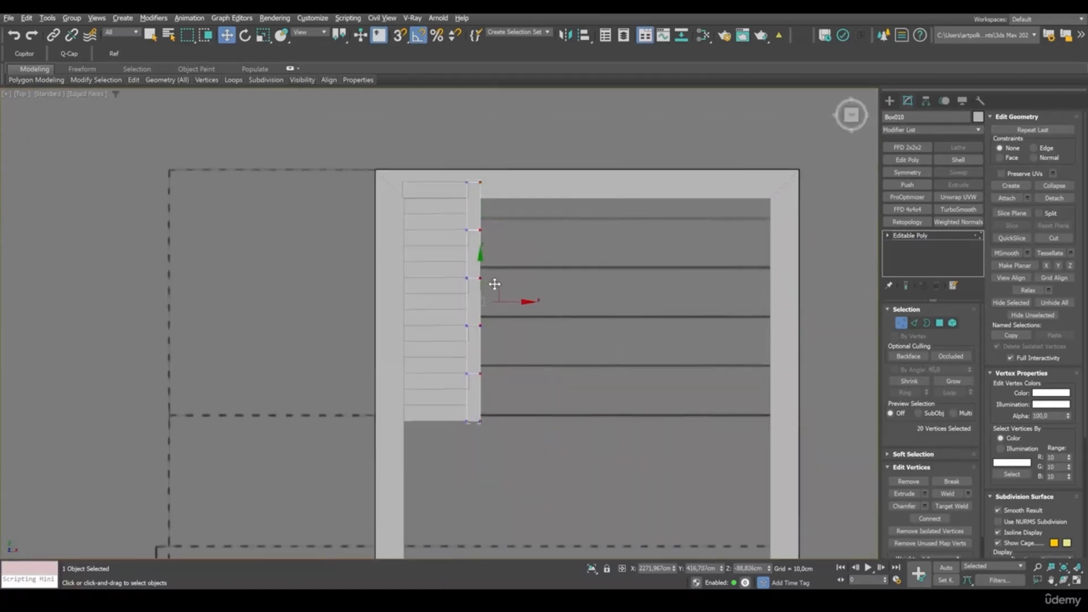
{"action": "scroll", "coordinate": [489, 304], "scroll_direction": "up", "scroll_amount": 3}
{"action": "left_click_drag", "start_coordinate": [507, 307], "coordinate": [511, 306]}
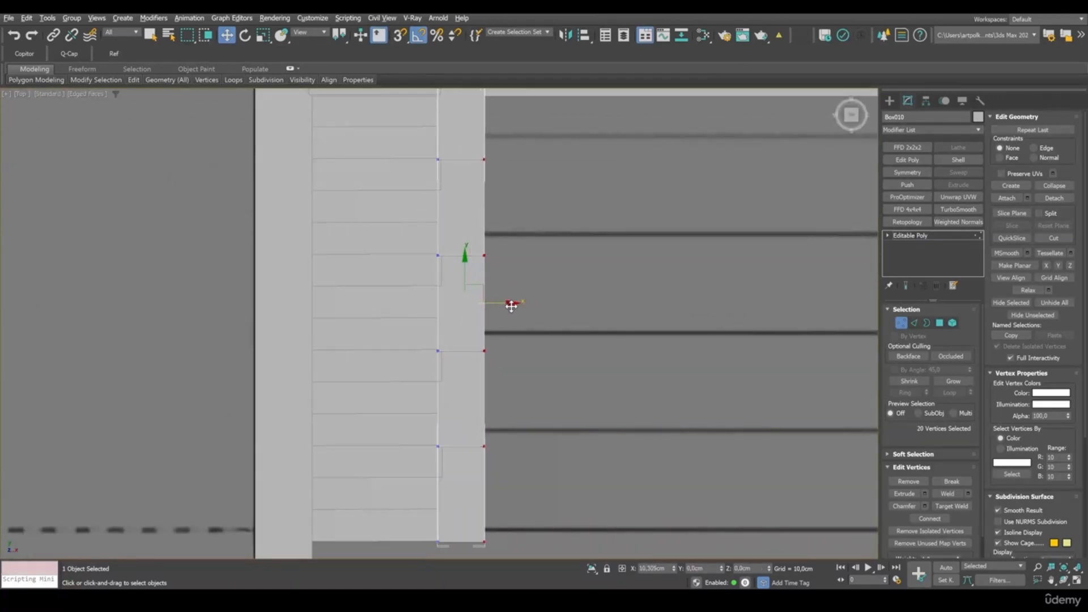
- Compare the widened side blocks with the concrete blocks and planters in the terrace reference photo
{"action": "key", "text": "alt+w"}
{"action": "middle_click", "coordinate": [668, 391]}
{"action": "key", "text": "alt+w"}
{"action": "middle_click_drag", "start_coordinate": [668, 391], "coordinate": [649, 400], "text": "alt"}
{"action": "scroll", "coordinate": [624, 336], "scroll_direction": "down", "scroll_amount": 4}
{"action": "middle_click_drag", "start_coordinate": [624, 335], "coordinate": [606, 360], "text": "alt"}
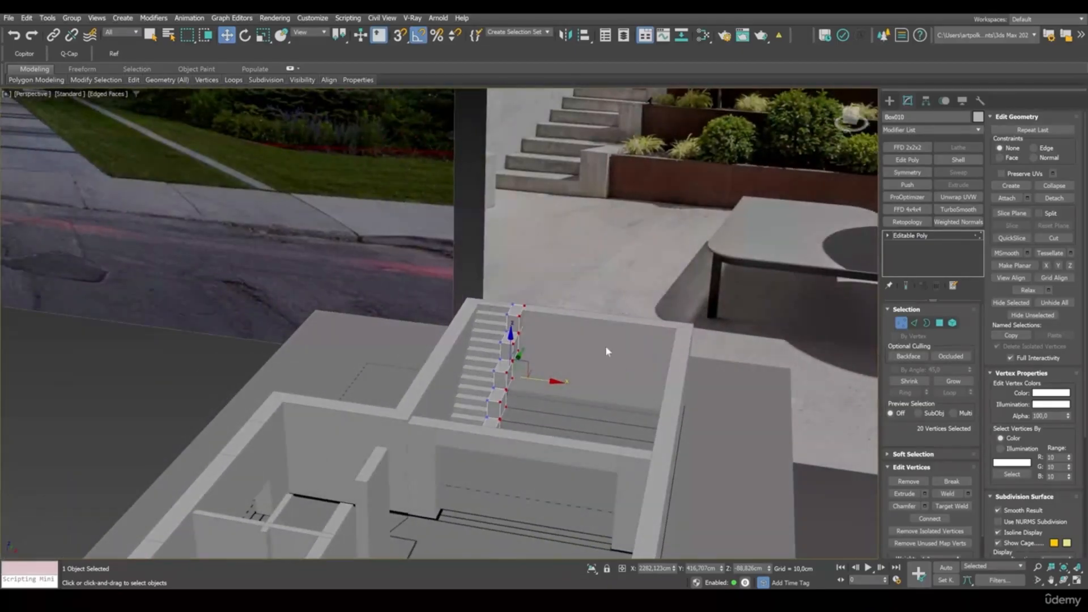
{"action": "scroll", "coordinate": [634, 165], "scroll_direction": "up", "scroll_amount": 4}
{"action": "scroll", "coordinate": [720, 232], "scroll_direction": "down", "scroll_amount": 2}
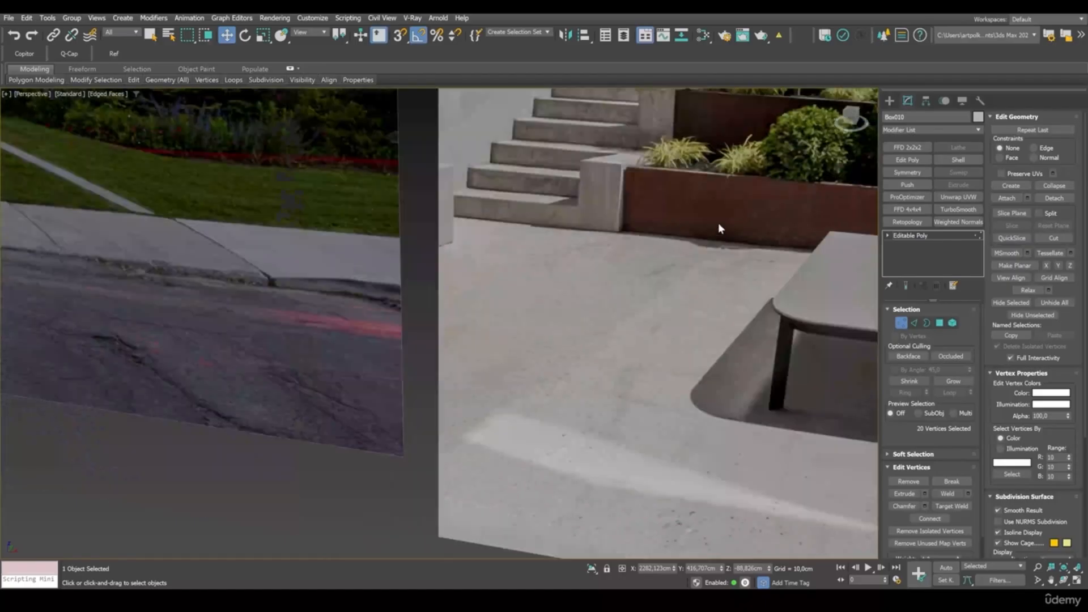
{"action": "scroll", "coordinate": [766, 153], "scroll_direction": "down", "scroll_amount": 4}
{"action": "middle_click_drag", "start_coordinate": [712, 343], "coordinate": [672, 271]}
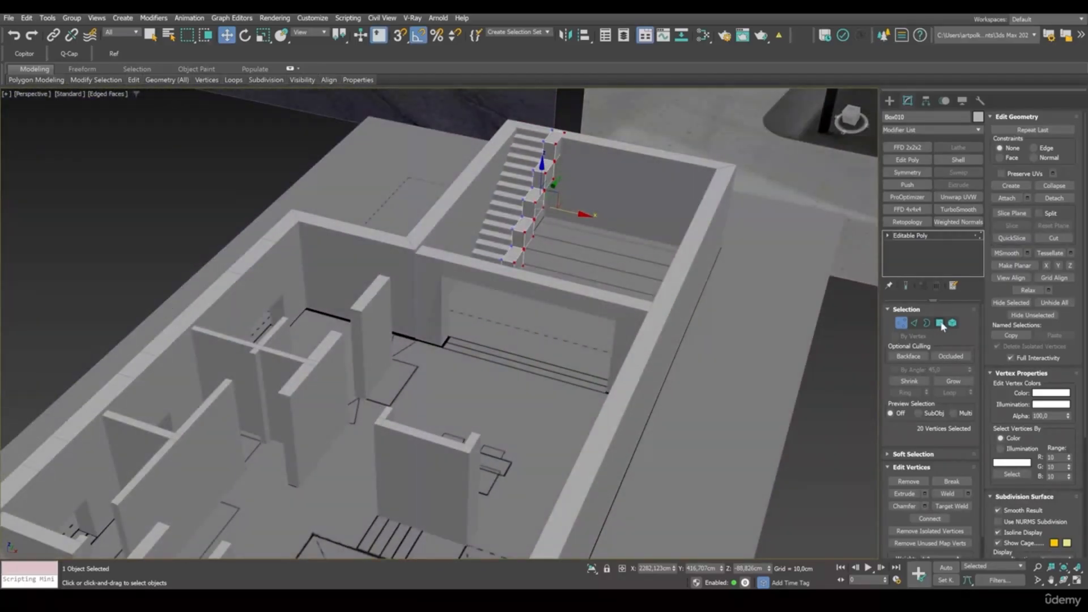
{"action": "left_click", "coordinate": [902, 323]}
{"action": "scroll", "coordinate": [565, 180], "scroll_direction": "up", "scroll_amount": 3}
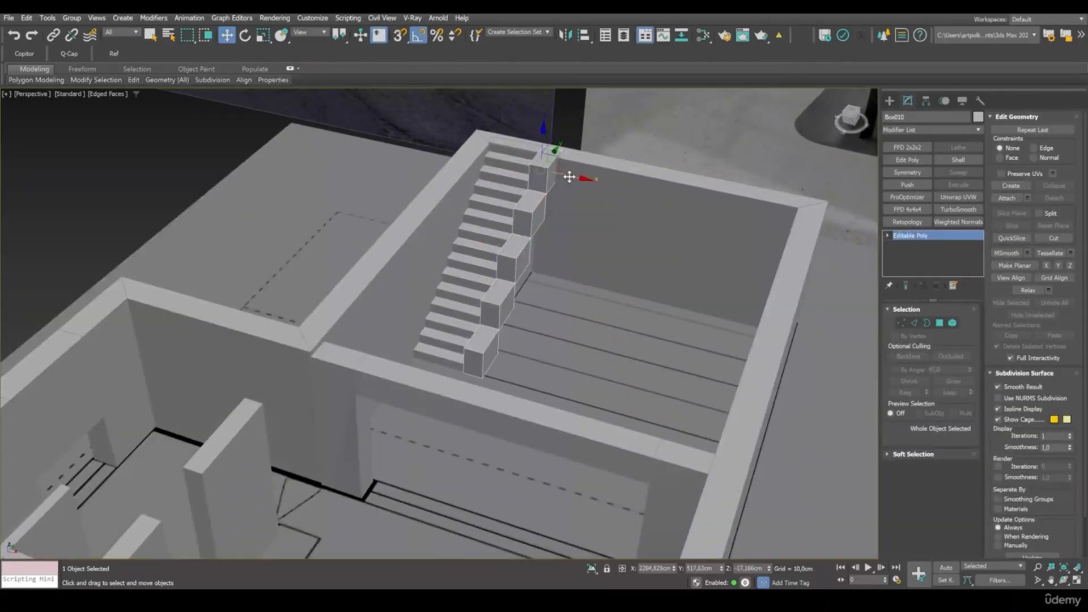
{"action": "left_click", "coordinate": [592, 184], "text": "ctrl"}
{"action": "key", "text": "ctrl+v"}
{"action": "left_click", "coordinate": [599, 346]}
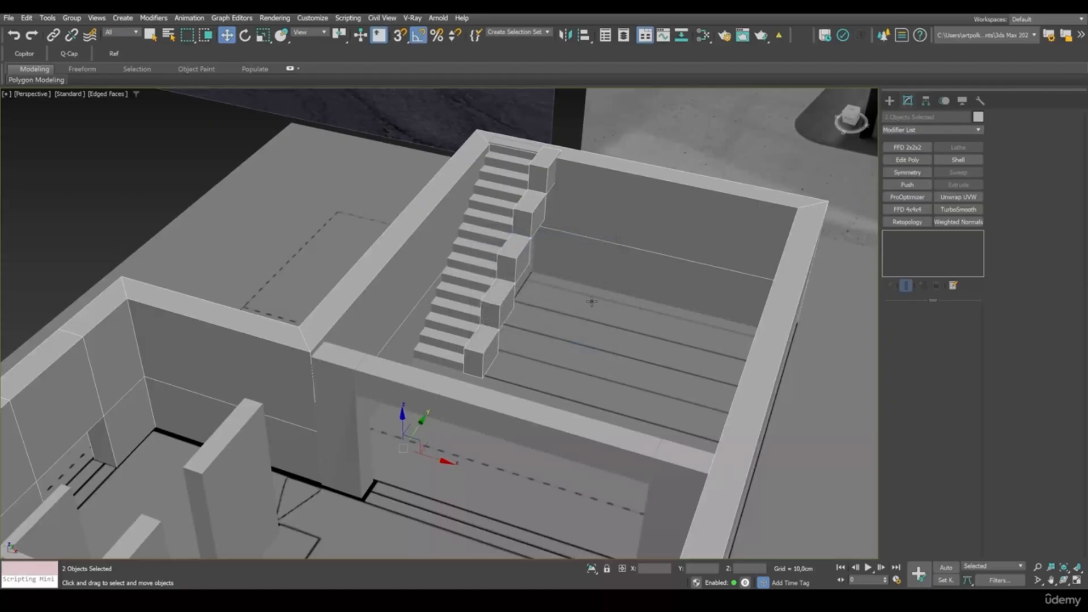
- Copy the joined side blocks about 26 cm outward, directly beside the originals, as an independent copy
{"action": "left_click", "coordinate": [543, 226]}
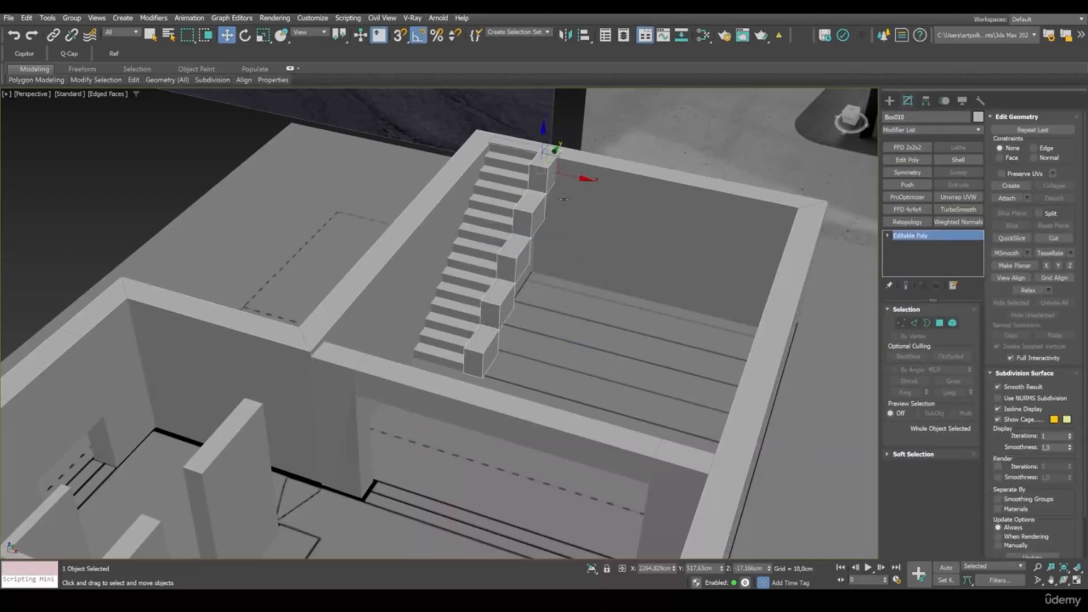
{"action": "left_click_drag", "start_coordinate": [566, 176], "coordinate": [586, 181], "text": "shift"}
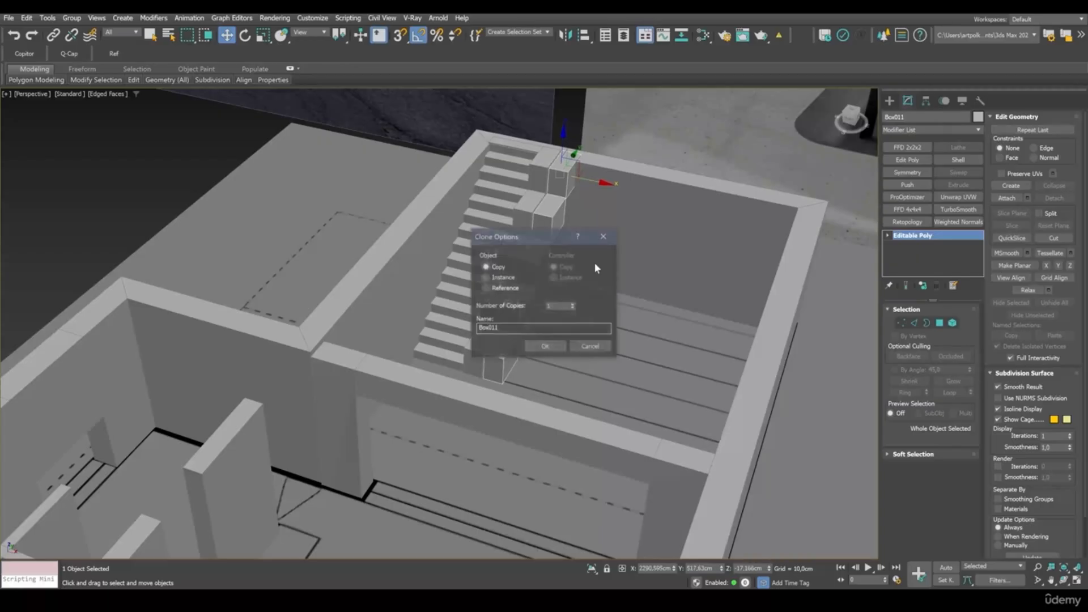
{"action": "left_click", "coordinate": [546, 347]}
- Extend the five outer side faces of the copied blocks about 274 cm to the opposite terrace wall, forming planter tiers
{"action": "left_click", "coordinate": [939, 323]}
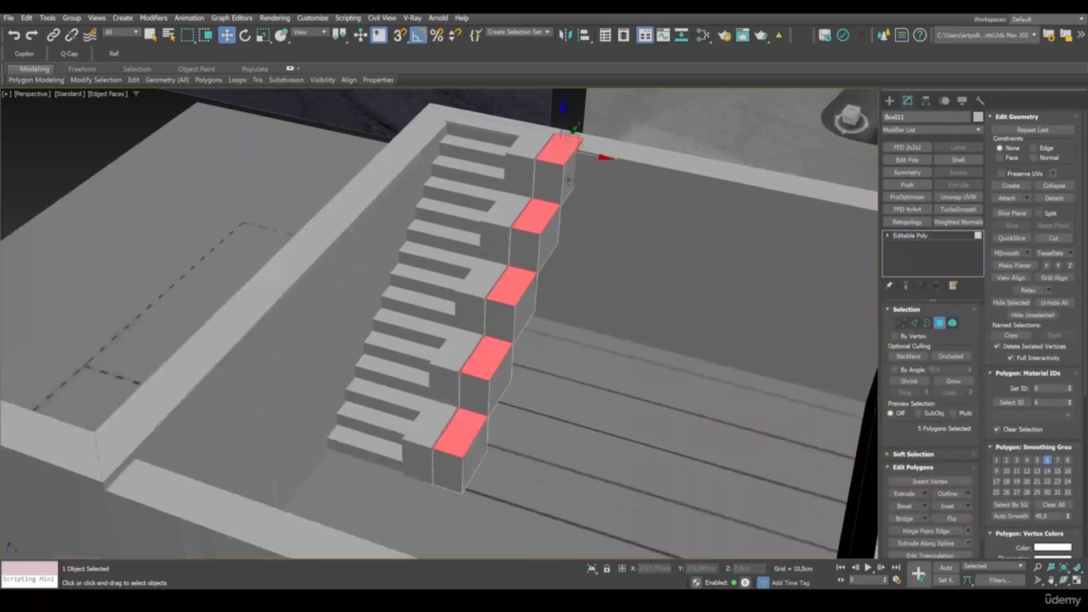
{"action": "left_click", "coordinate": [569, 180]}
{"action": "left_click", "coordinate": [544, 243], "text": "ctrl"}
{"action": "left_click", "coordinate": [522, 310], "text": "ctrl"}
{"action": "left_click", "coordinate": [499, 385], "text": "ctrl"}
{"action": "left_click", "coordinate": [475, 460], "text": "ctrl"}
{"action": "scroll", "coordinate": [556, 369], "scroll_direction": "down", "scroll_amount": 3}
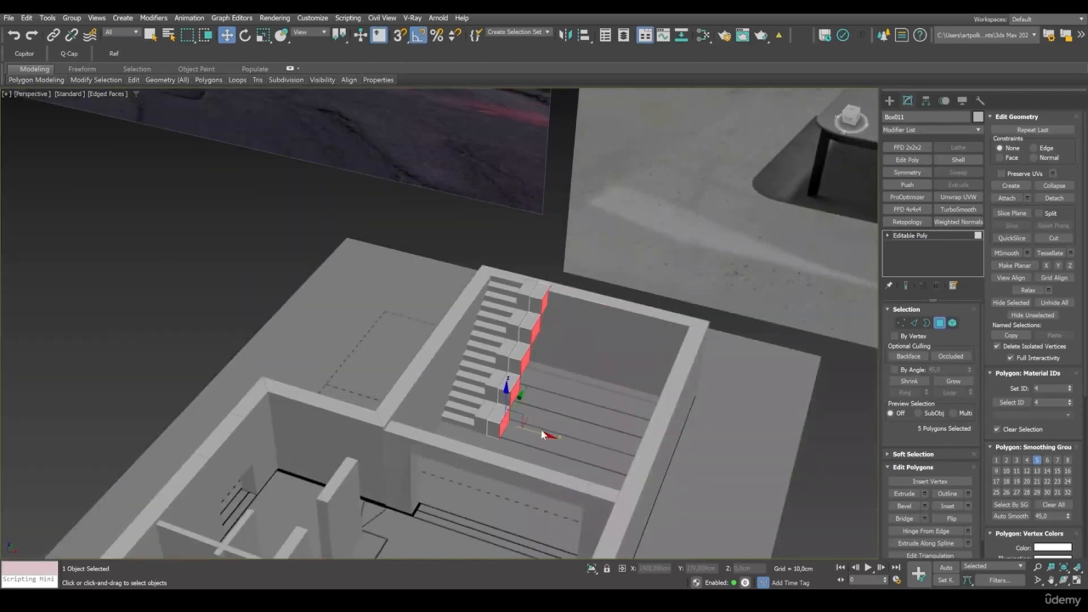
{"action": "left_click_drag", "start_coordinate": [531, 431], "coordinate": [671, 484]}
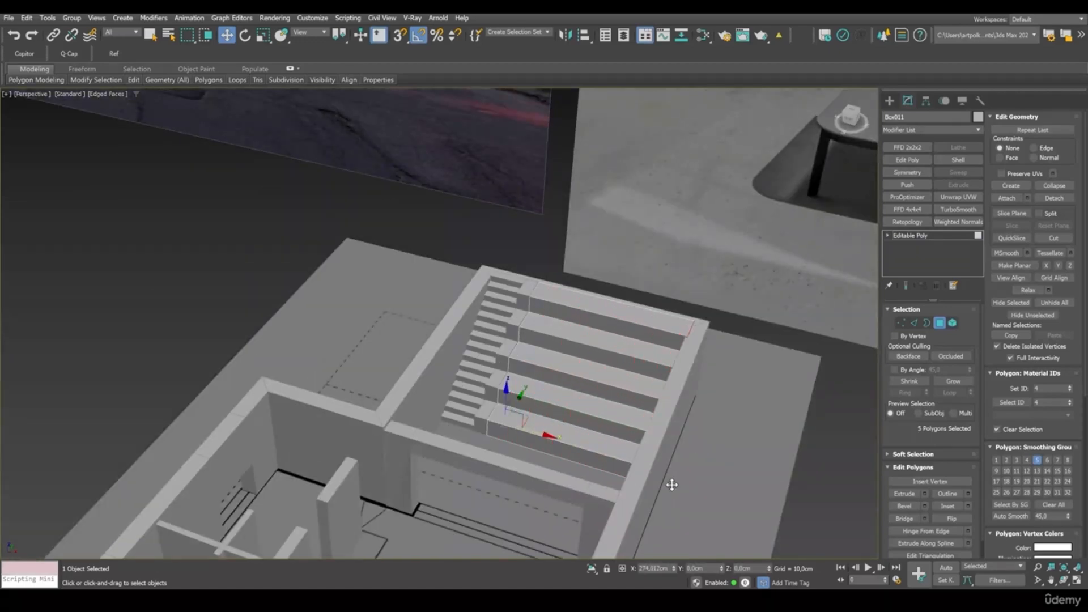
{"action": "middle_click_drag", "start_coordinate": [671, 487], "coordinate": [634, 428], "text": "alt"}
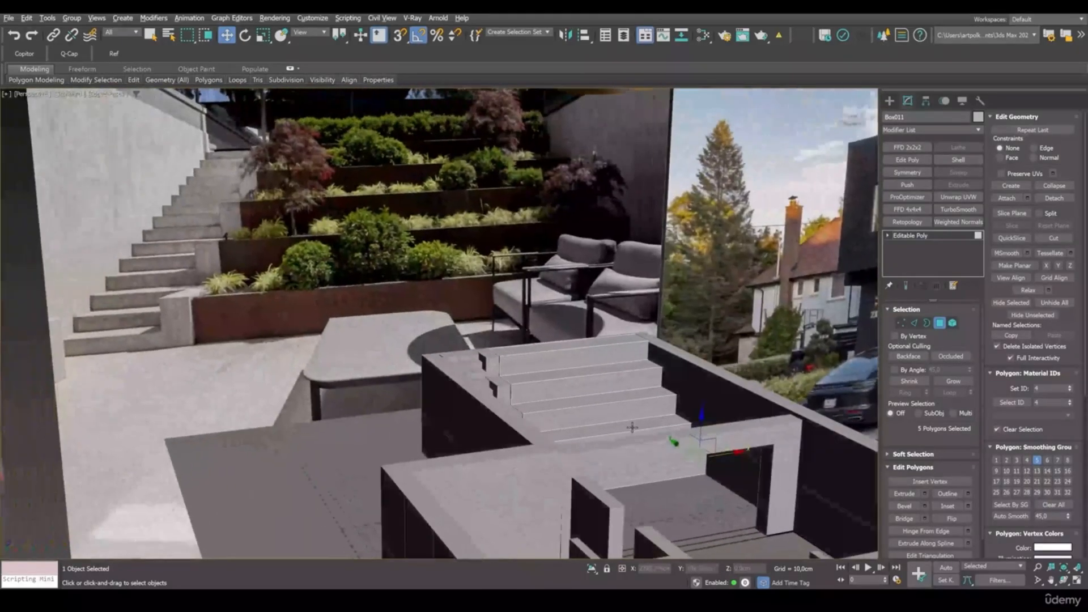
{"action": "middle_click_drag", "start_coordinate": [700, 372], "coordinate": [669, 337], "text": "alt"}
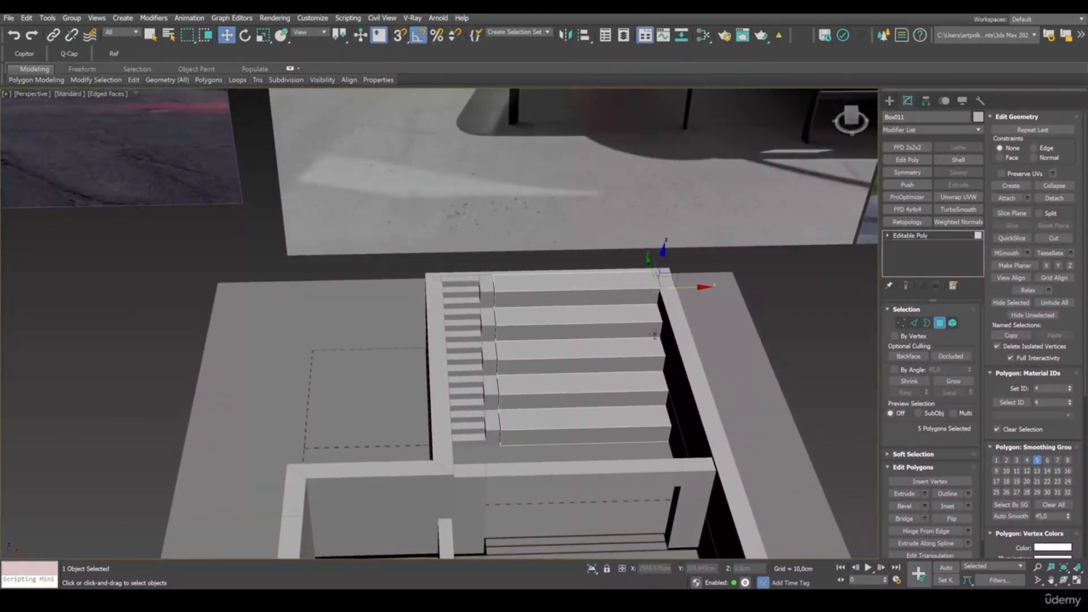
- Inset the top faces of all five planter tiers by about 5.5 cm and lower them slightly to form recesses
{"action": "scroll", "coordinate": [544, 290], "scroll_direction": "up", "scroll_amount": 3}
{"action": "left_click", "coordinate": [578, 271]}
{"action": "left_click", "coordinate": [592, 349], "text": "ctrl"}
{"action": "left_click", "coordinate": [597, 412], "text": "ctrl"}
{"action": "left_click", "coordinate": [607, 496], "text": "ctrl"}
{"action": "middle_click_drag", "start_coordinate": [608, 495], "coordinate": [579, 411], "text": "alt"}
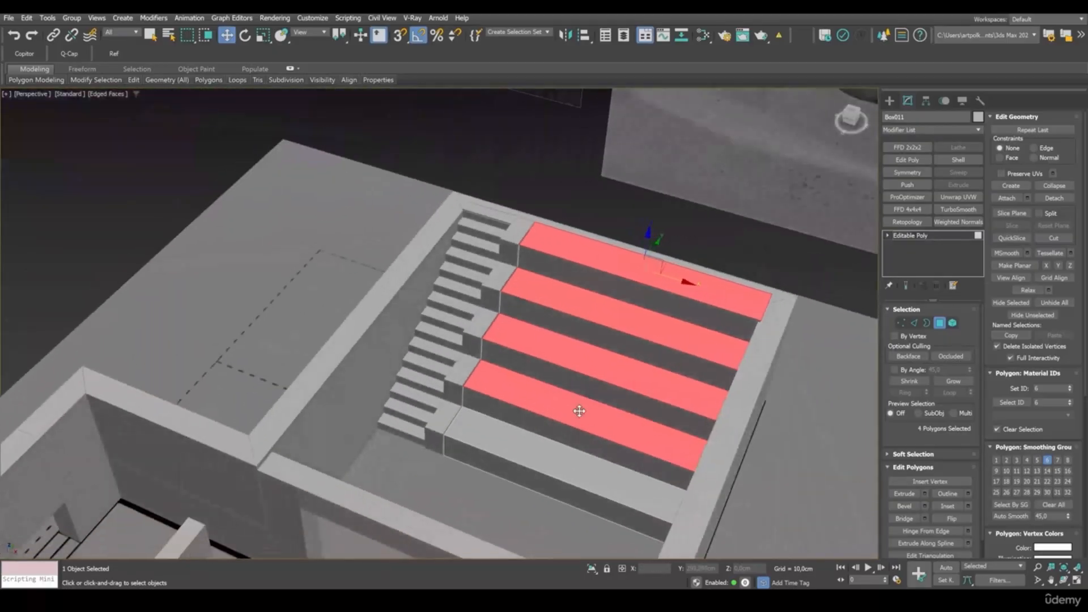
{"action": "left_click", "coordinate": [549, 445], "text": "ctrl"}
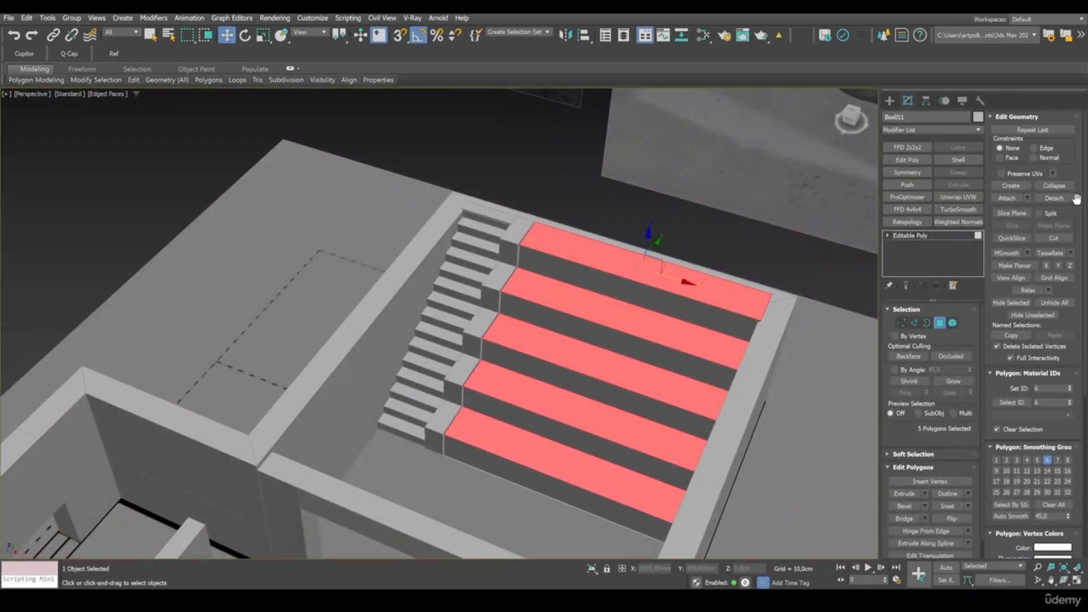
{"action": "left_click", "coordinate": [966, 505]}
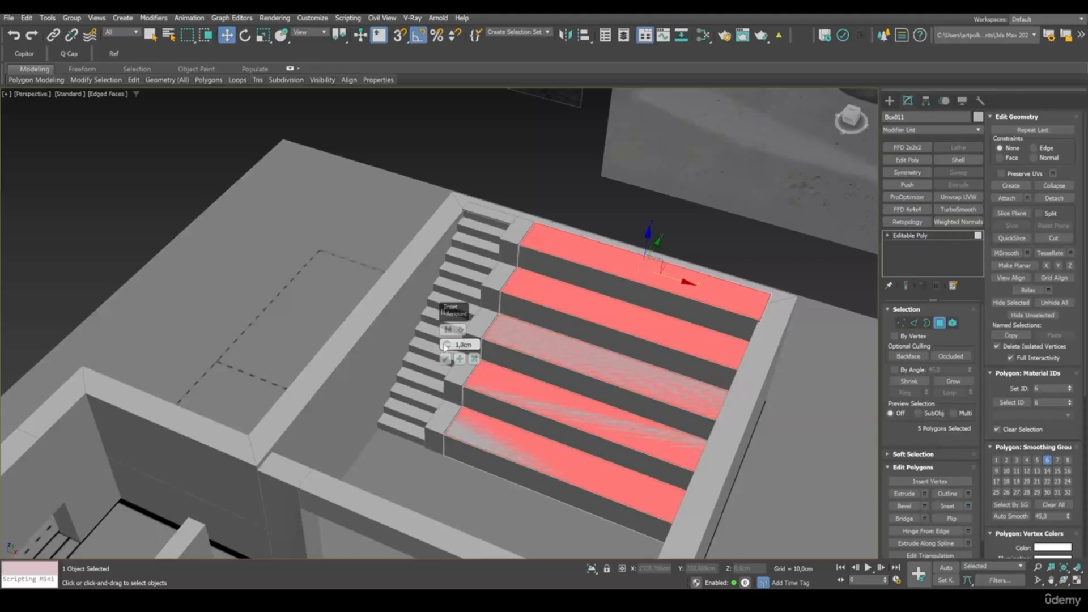
{"action": "left_click_drag", "start_coordinate": [447, 345], "coordinate": [447, 326]}
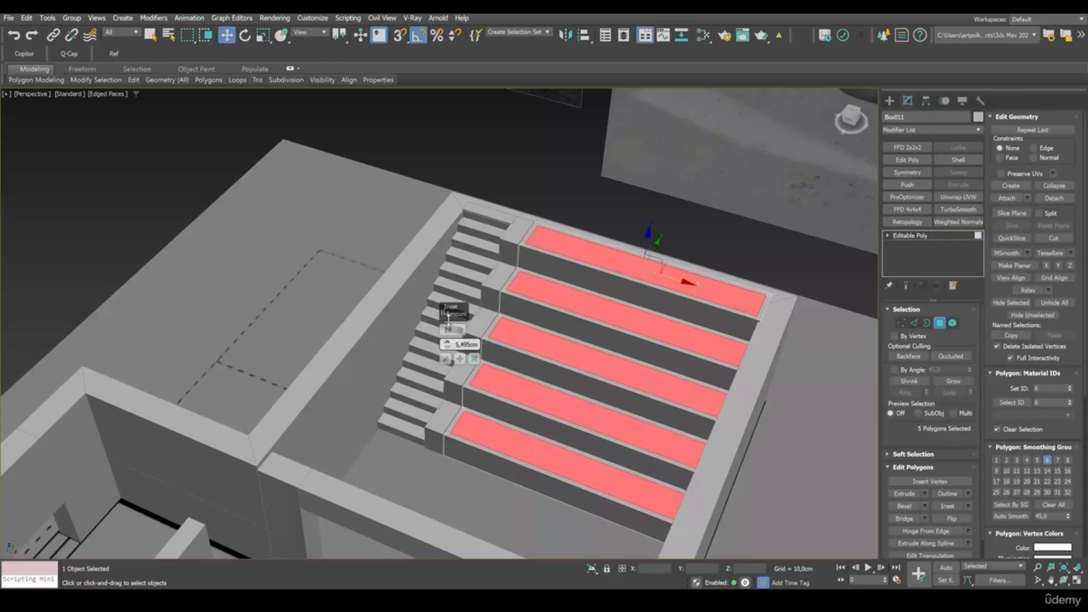
{"action": "scroll", "coordinate": [597, 344], "scroll_direction": "up", "scroll_amount": 4}
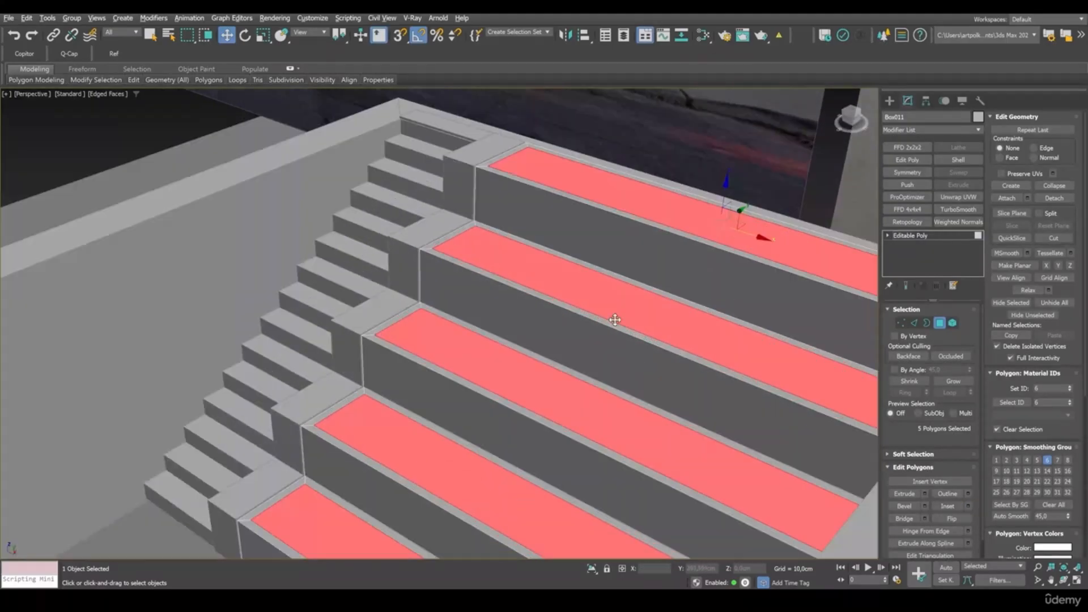
{"action": "left_click_drag", "start_coordinate": [724, 200], "coordinate": [726, 203]}
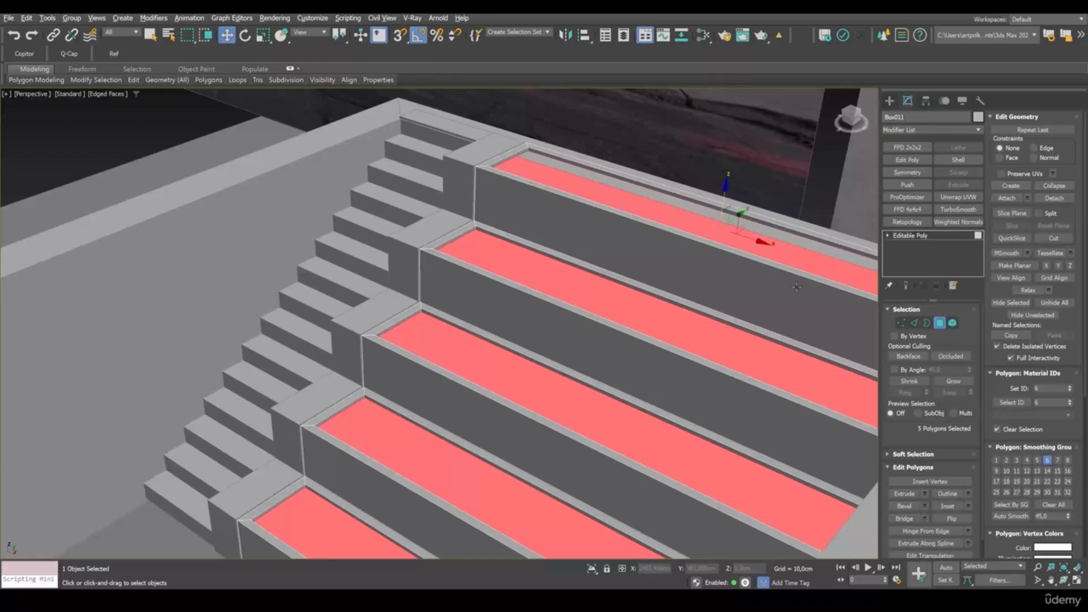
- Detach the five recessed planter faces from the planter tiers as a separate object
{"action": "left_click", "coordinate": [1053, 198]}
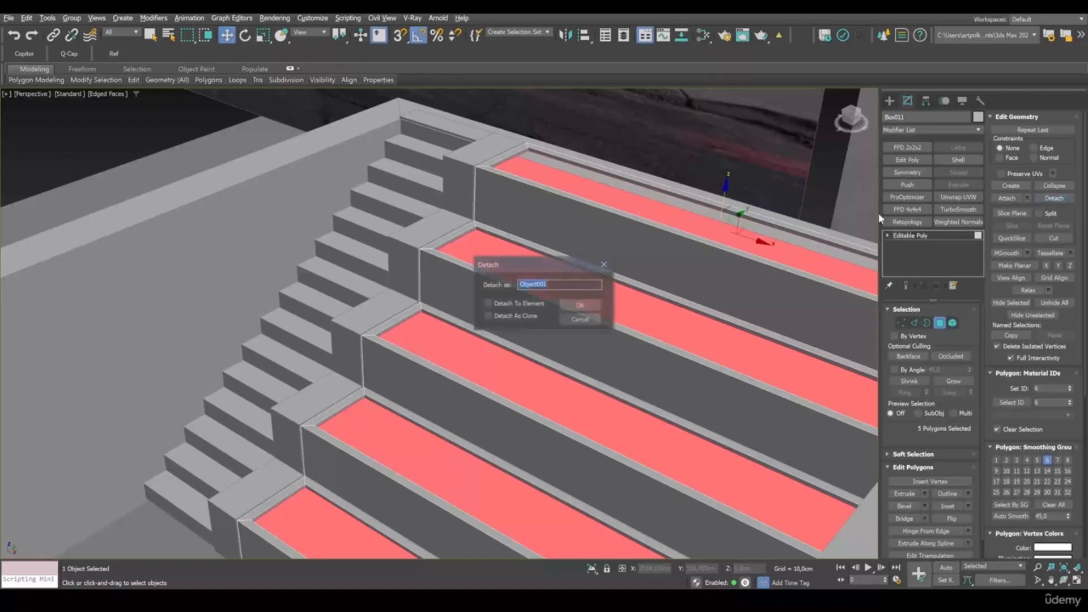
{"action": "left_click", "coordinate": [581, 306]}
{"action": "left_click", "coordinate": [940, 323]}
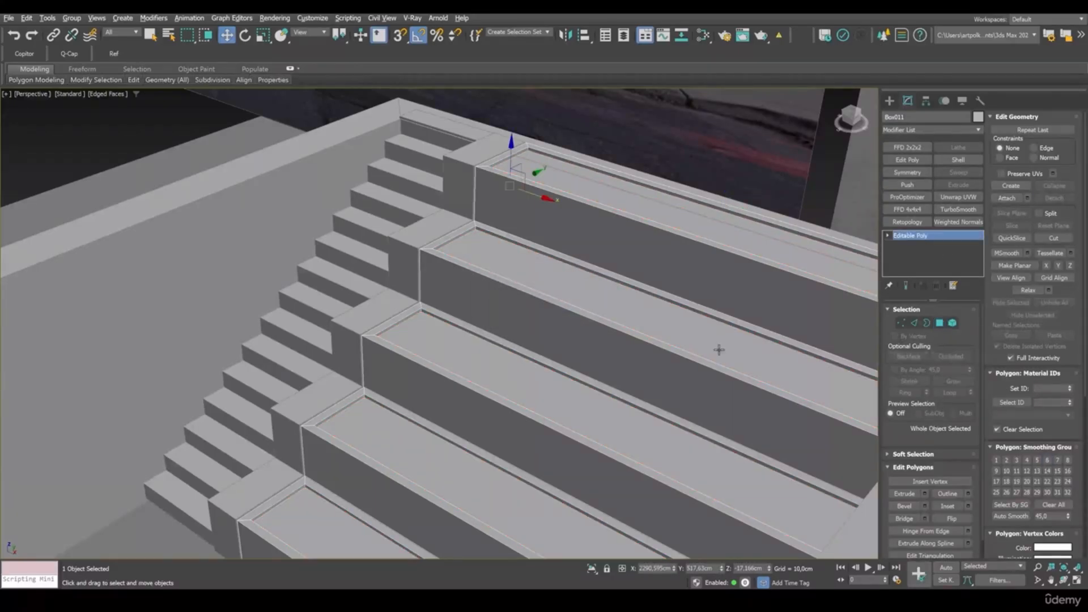
- Give the detached planter surfaces a bright green object color to stand for grass
{"action": "left_click", "coordinate": [617, 306]}
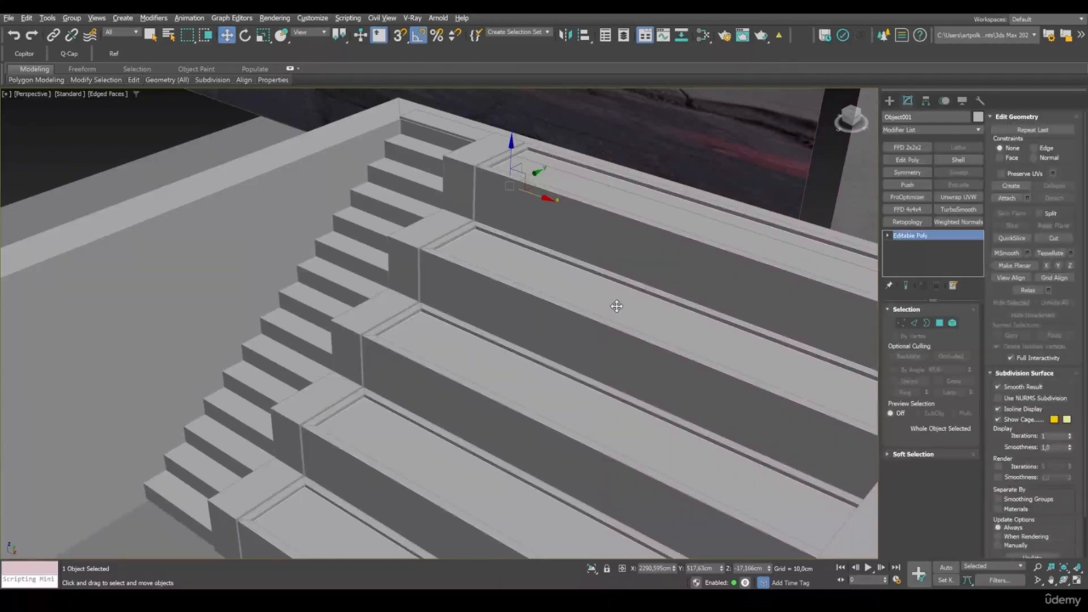
{"action": "left_click", "coordinate": [978, 117]}
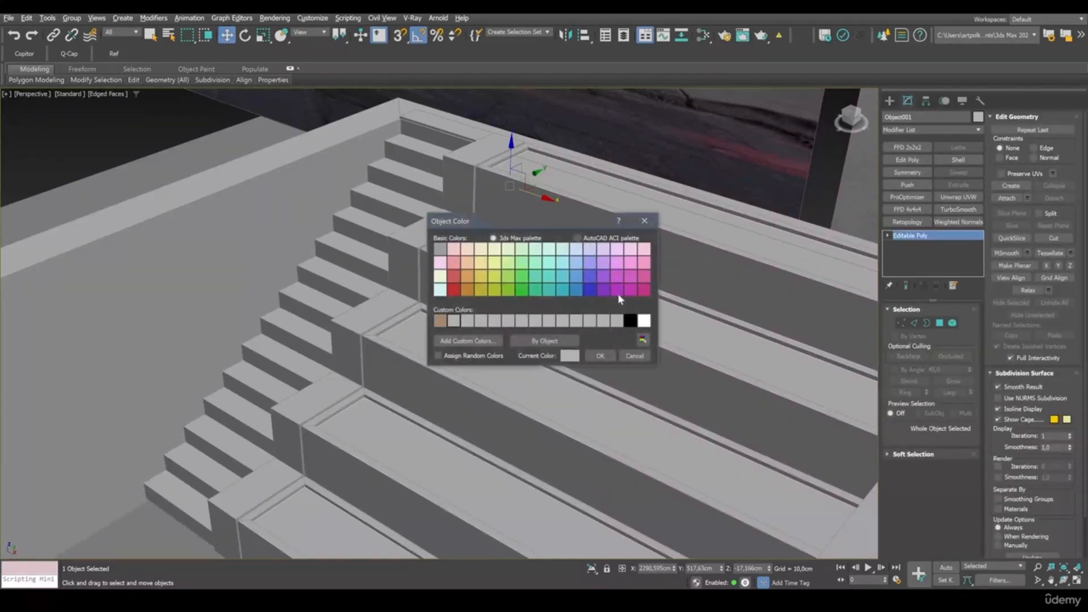
{"action": "left_click", "coordinate": [510, 293]}
{"action": "left_click", "coordinate": [600, 355]}
{"action": "middle_click_drag", "start_coordinate": [600, 357], "coordinate": [627, 379], "text": "alt"}
{"action": "scroll", "coordinate": [539, 377], "scroll_direction": "up", "scroll_amount": 3}
- Give the planter tiers an orange-brown object color so they contrast with the green surfaces
{"action": "left_click", "coordinate": [541, 348]}
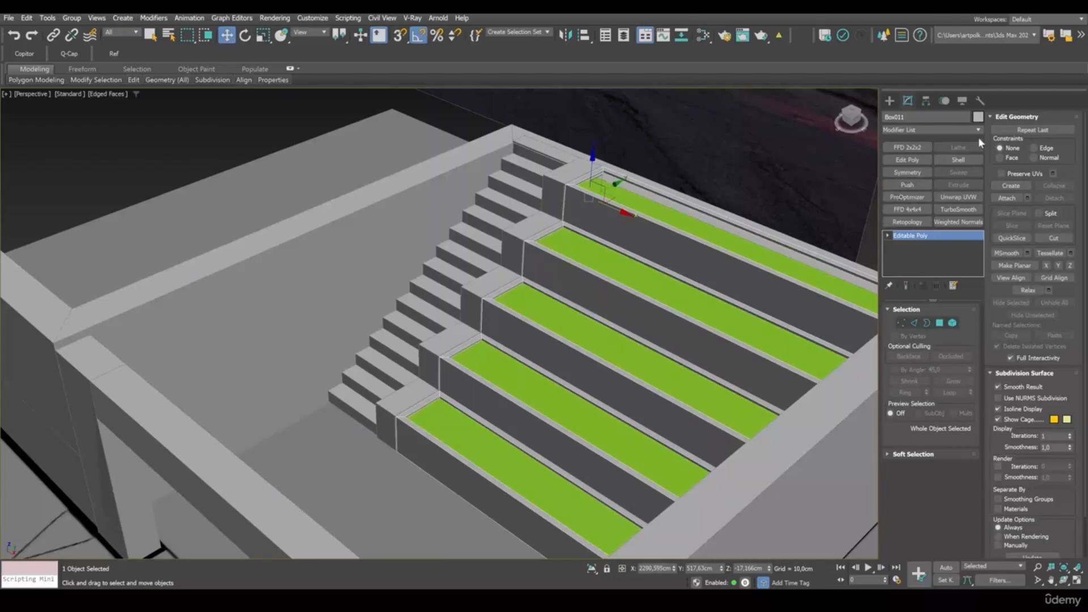
{"action": "left_click", "coordinate": [978, 117]}
{"action": "left_click", "coordinate": [470, 277]}
{"action": "left_click", "coordinate": [601, 356]}
{"action": "scroll", "coordinate": [524, 386], "scroll_direction": "up", "scroll_amount": 3}
{"action": "scroll", "coordinate": [526, 382], "scroll_direction": "down", "scroll_amount": 1}
{"action": "middle_click_drag", "start_coordinate": [526, 382], "coordinate": [590, 379]}
{"action": "scroll", "coordinate": [651, 398], "scroll_direction": "down", "scroll_amount": 2}
{"action": "scroll", "coordinate": [590, 379], "scroll_direction": "down", "scroll_amount": 2}
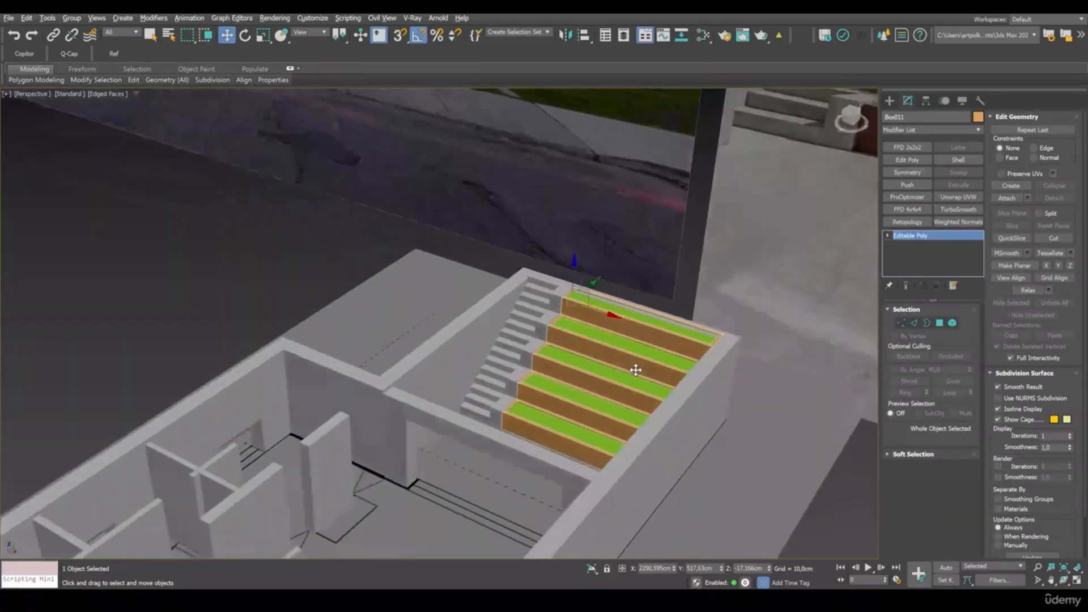
{"action": "scroll", "coordinate": [667, 318], "scroll_direction": "up", "scroll_amount": 5}
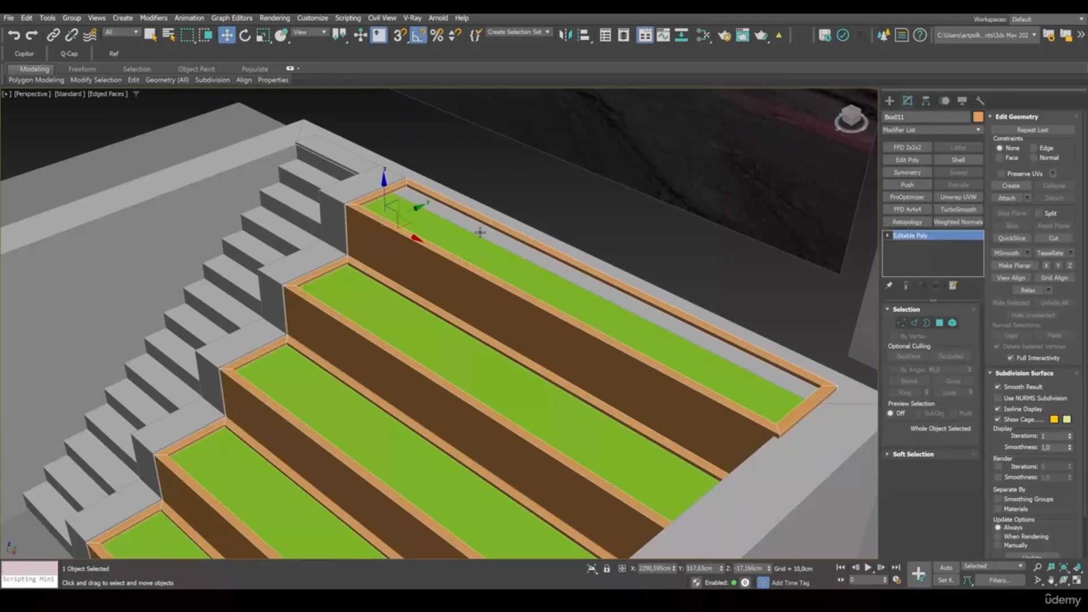
{"action": "scroll", "coordinate": [737, 409], "scroll_direction": "down", "scroll_amount": 3}
{"action": "scroll", "coordinate": [709, 386], "scroll_direction": "up", "scroll_amount": 1}
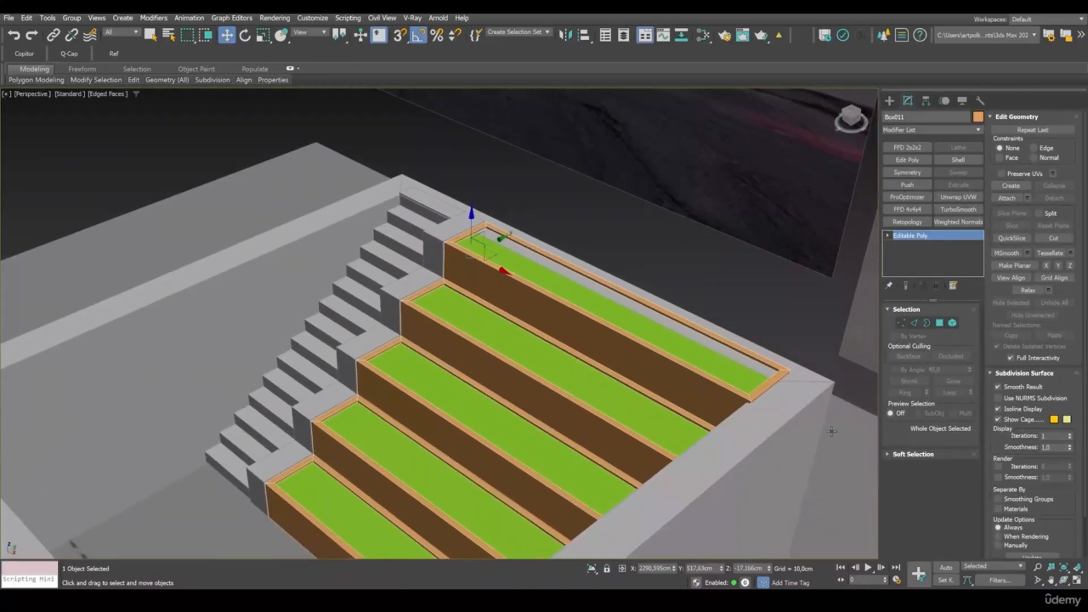
- Select the green planter surfaces with the adjoining side blocks and stair, and raise them together by about 0.9 cm
{"action": "left_click", "coordinate": [787, 410]}
{"action": "scroll", "coordinate": [760, 418], "scroll_direction": "down", "scroll_amount": 4}
{"action": "middle_click_drag", "start_coordinate": [664, 432], "coordinate": [638, 435], "text": "alt"}
{"action": "scroll", "coordinate": [716, 434], "scroll_direction": "up", "scroll_amount": 5}
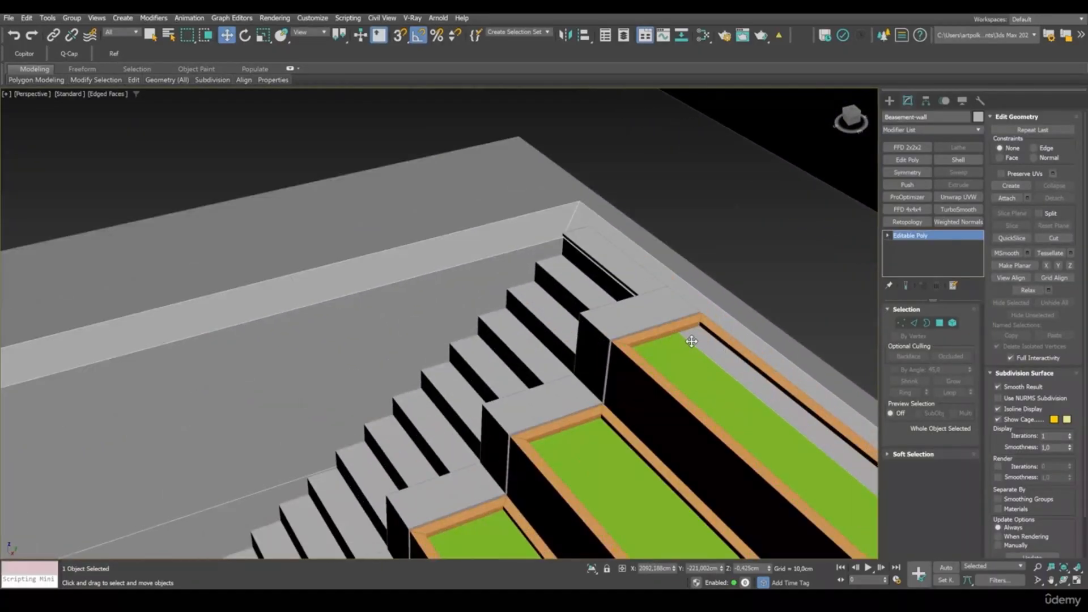
{"action": "left_click", "coordinate": [676, 359]}
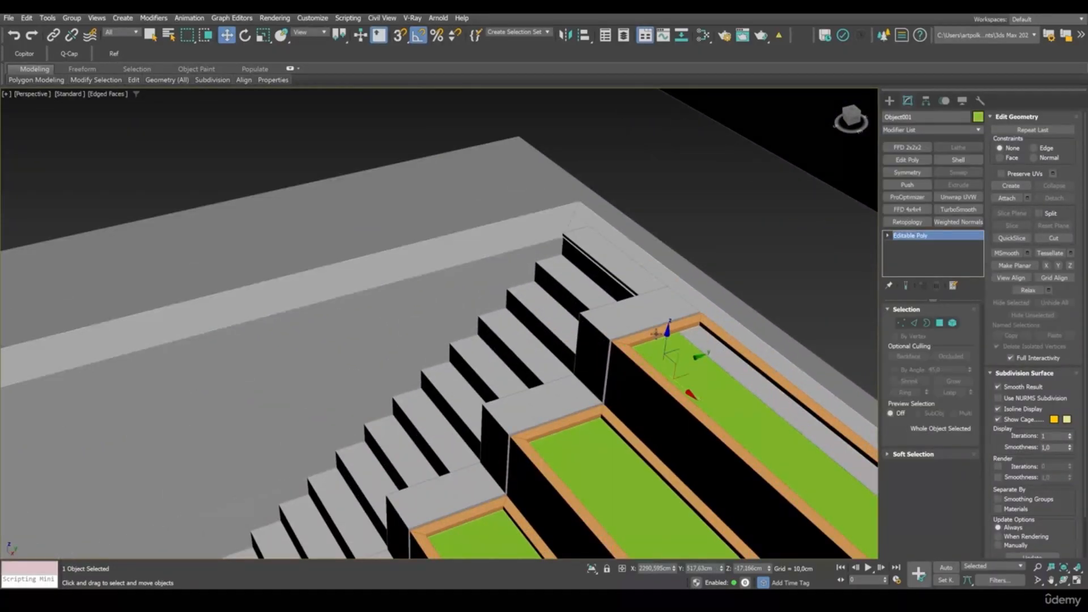
{"action": "left_click", "coordinate": [625, 316], "text": "ctrl"}
{"action": "left_click", "coordinate": [581, 293], "text": "ctrl"}
{"action": "scroll", "coordinate": [580, 334], "scroll_direction": "down", "scroll_amount": 5}
{"action": "scroll", "coordinate": [587, 396], "scroll_direction": "up", "scroll_amount": 6}
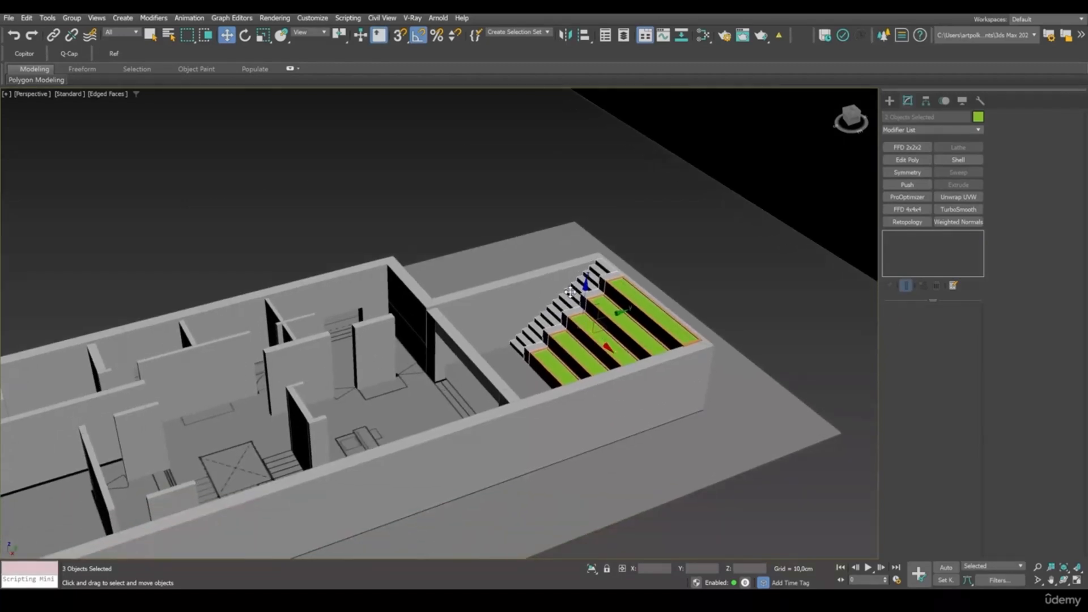
{"action": "scroll", "coordinate": [614, 380], "scroll_direction": "down", "scroll_amount": 5}
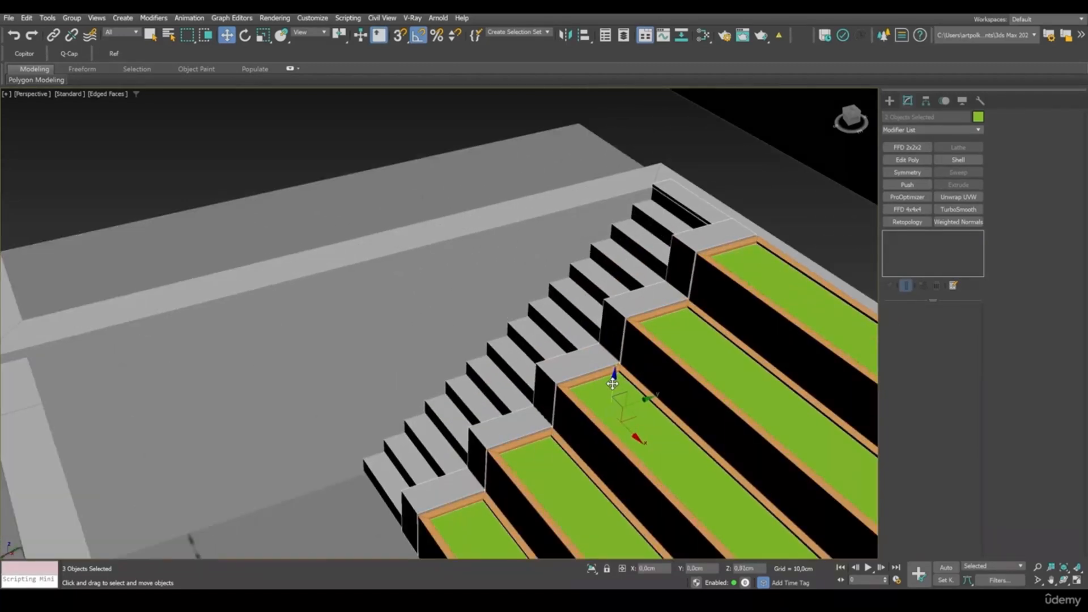
{"action": "middle_click_drag", "start_coordinate": [616, 384], "coordinate": [700, 280], "text": "alt"}
{"action": "scroll", "coordinate": [706, 281], "scroll_direction": "up", "scroll_amount": 4}
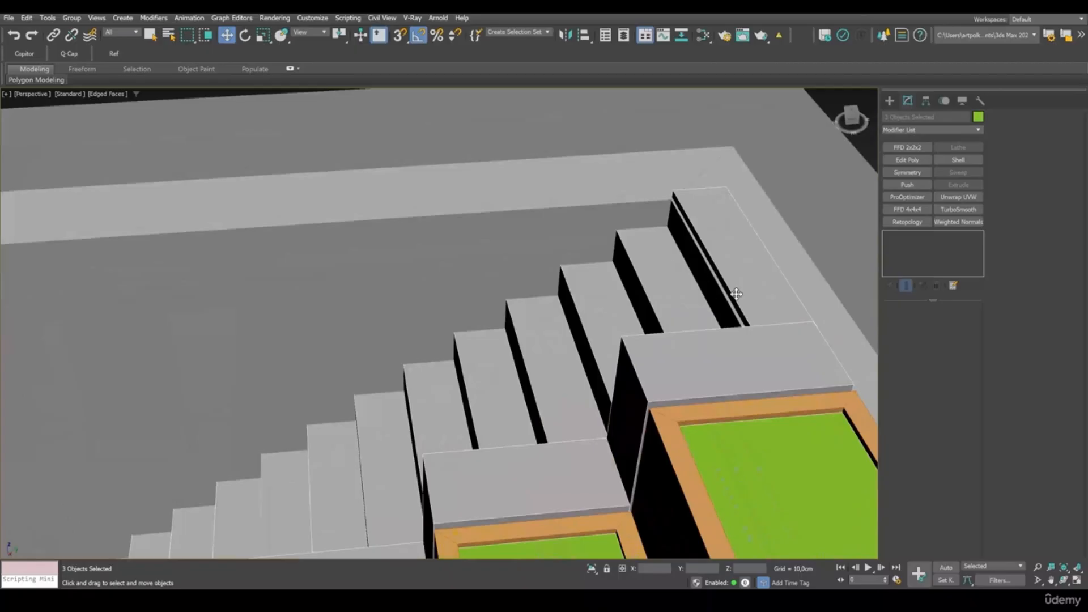
- Shift the inner face of the terrace's end wall slightly at the back of the stair and planters
{"action": "scroll", "coordinate": [759, 308], "scroll_direction": "down", "scroll_amount": 3}
{"action": "left_click", "coordinate": [702, 241]}
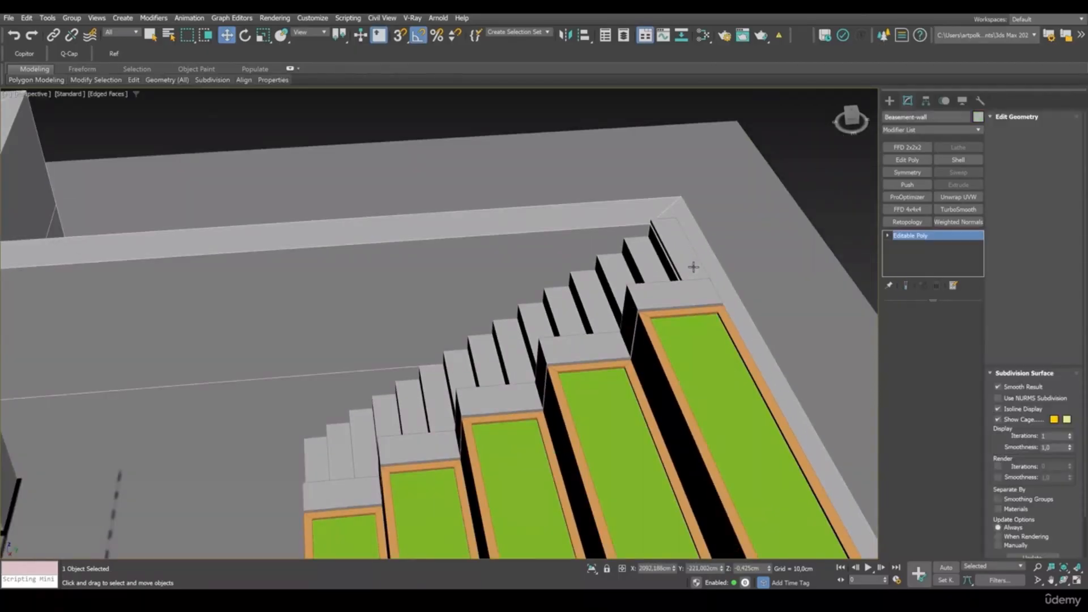
{"action": "key", "text": "4"}
{"action": "left_click", "coordinate": [670, 276]}
{"action": "scroll", "coordinate": [674, 318], "scroll_direction": "down", "scroll_amount": 4}
{"action": "scroll", "coordinate": [658, 306], "scroll_direction": "up", "scroll_amount": 4}
{"action": "left_click_drag", "start_coordinate": [677, 333], "coordinate": [683, 334]}
{"action": "scroll", "coordinate": [683, 335], "scroll_direction": "down", "scroll_amount": 4}
{"action": "middle_click_drag", "start_coordinate": [669, 340], "coordinate": [647, 371], "text": "alt"}
{"action": "scroll", "coordinate": [637, 371], "scroll_direction": "down", "scroll_amount": 2}
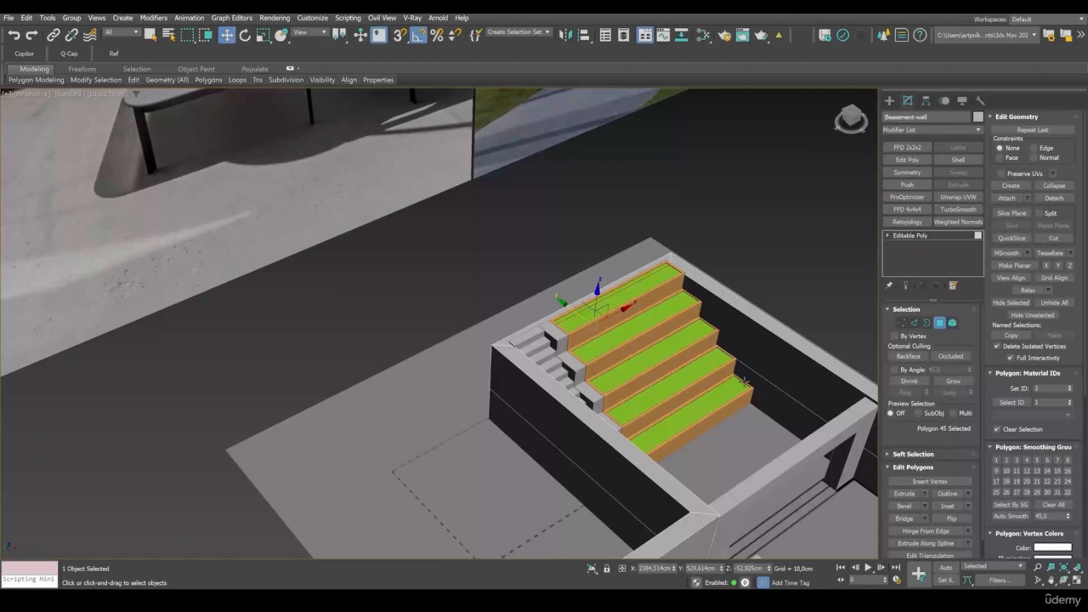
{"action": "left_click", "coordinate": [940, 322]}
- Examine the colored planters, stair and surrounding terrace walls together with the basement rooms
{"action": "scroll", "coordinate": [760, 375], "scroll_direction": "down", "scroll_amount": 3}
{"action": "scroll", "coordinate": [747, 377], "scroll_direction": "up", "scroll_amount": 5}
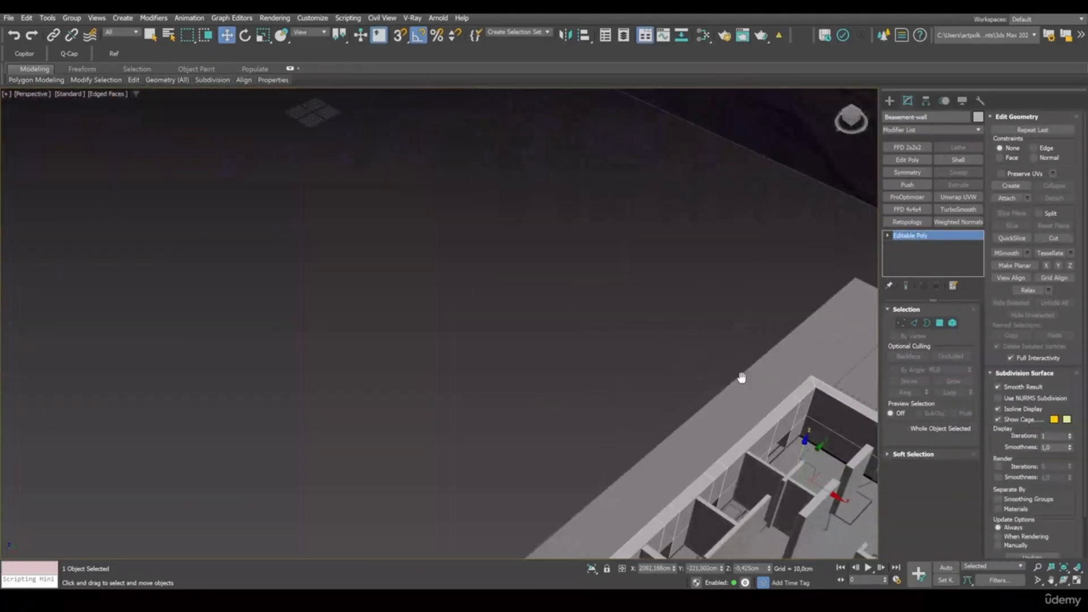
{"action": "scroll", "coordinate": [748, 377], "scroll_direction": "down", "scroll_amount": 5}
{"action": "scroll", "coordinate": [643, 355], "scroll_direction": "up", "scroll_amount": 3}
{"action": "middle_click_drag", "start_coordinate": [621, 363], "coordinate": [649, 355], "text": "alt"}
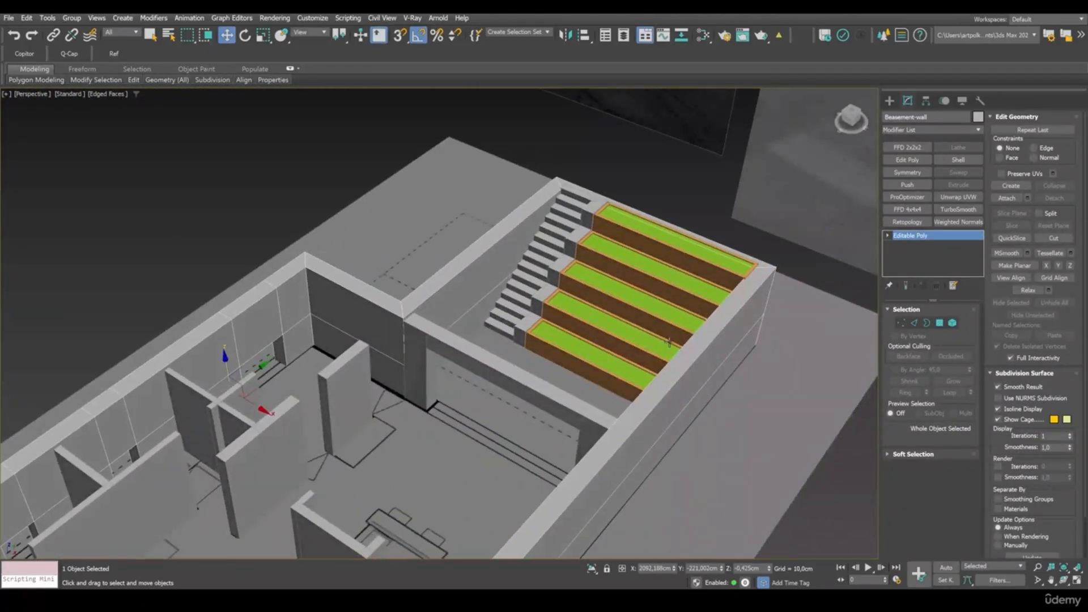
{"action": "scroll", "coordinate": [567, 325], "scroll_direction": "down", "scroll_amount": 5}
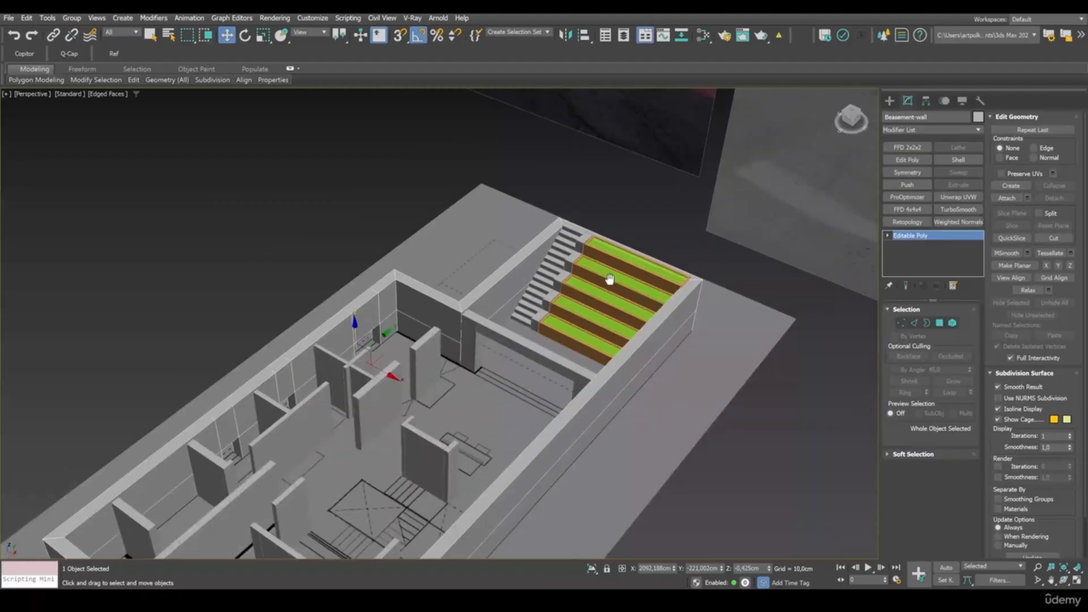
{"action": "scroll", "coordinate": [598, 338], "scroll_direction": "up", "scroll_amount": 3}
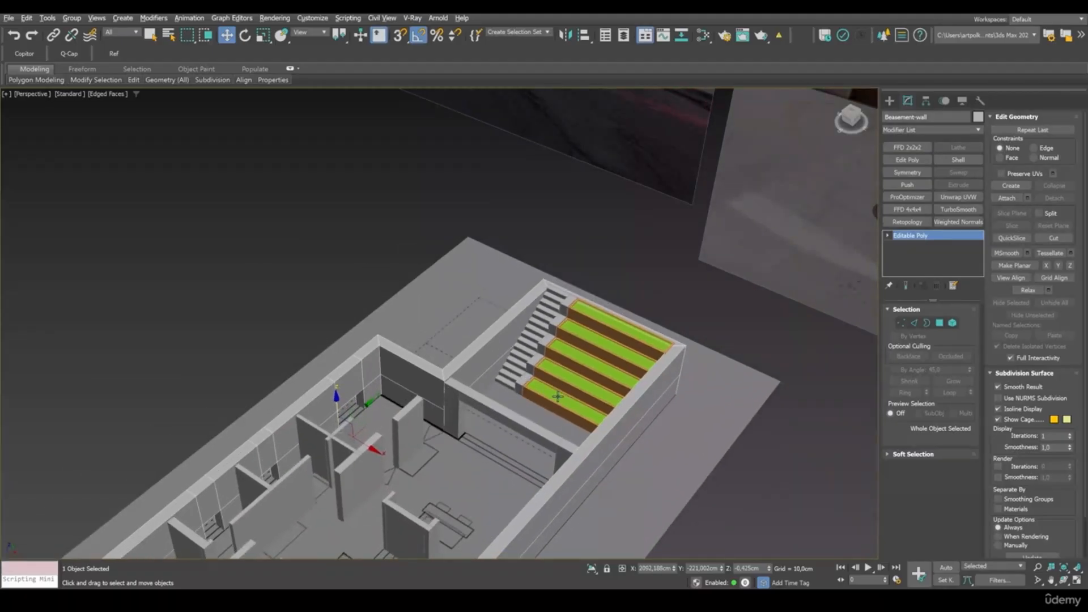
- Lower the basement floor plan well beneath the building, to a height of about -676 cm
{"action": "middle_click_drag", "start_coordinate": [634, 480], "coordinate": [562, 340], "text": "alt"}
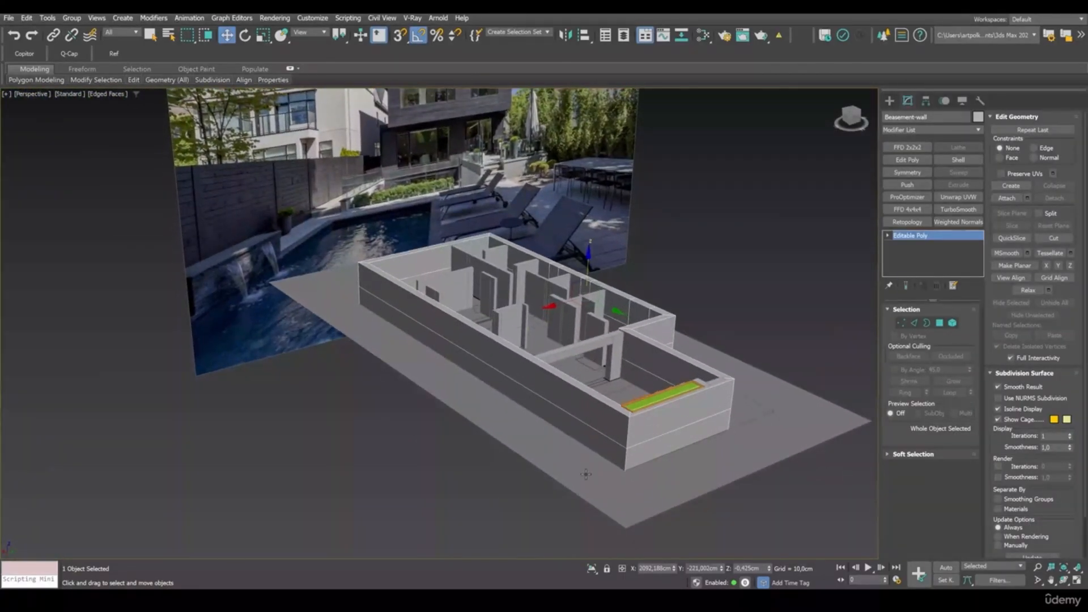
{"action": "left_click", "coordinate": [531, 305]}
{"action": "left_click_drag", "start_coordinate": [531, 305], "coordinate": [530, 418]}
- Inspect the whole basement from several sides, checking its outer walls, inner walls, openings and terrace stair
{"action": "mouse_move", "coordinate": [534, 368]}
{"action": "middle_mouse_down", "text": "alt"}
{"action": "mouse_move", "coordinate": [538, 396]}
{"action": "mouse_move", "coordinate": [737, 510]}
{"action": "middle_mouse_up", "text": "alt"}
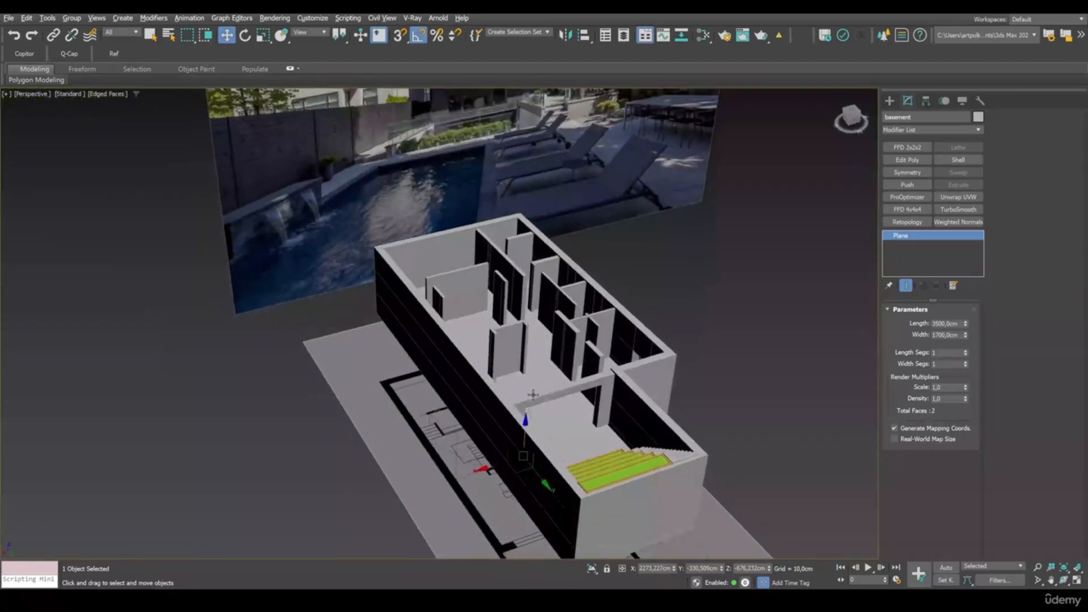
{"action": "scroll", "coordinate": [737, 511], "scroll_direction": "up", "scroll_amount": 3}
{"action": "left_click", "coordinate": [795, 559]}
{"action": "middle_click_drag", "start_coordinate": [704, 411], "coordinate": [524, 376], "text": "alt"}
{"action": "scroll", "coordinate": [309, 346], "scroll_direction": "down", "scroll_amount": 3}
{"action": "middle_click_drag", "start_coordinate": [309, 346], "coordinate": [583, 427], "text": "alt"}
{"action": "scroll", "coordinate": [381, 324], "scroll_direction": "up", "scroll_amount": 3}
{"action": "middle_click_drag", "start_coordinate": [343, 367], "coordinate": [574, 384], "text": "alt"}
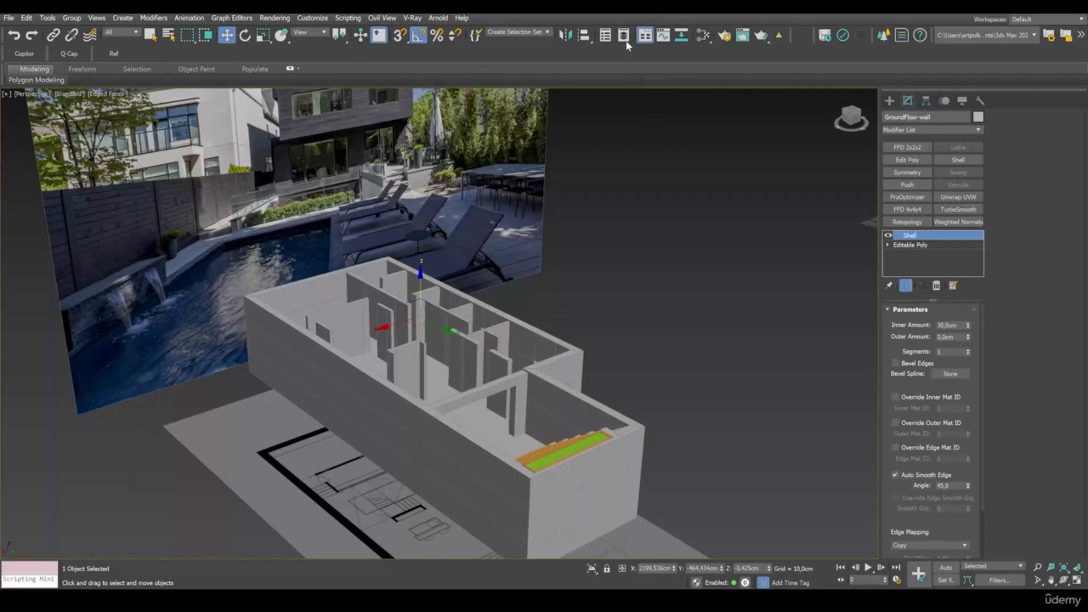
- Unhide the ground floor's floor slab, inner walls, ceiling and outer walls in the Build layer
{"action": "left_click", "coordinate": [624, 36]}
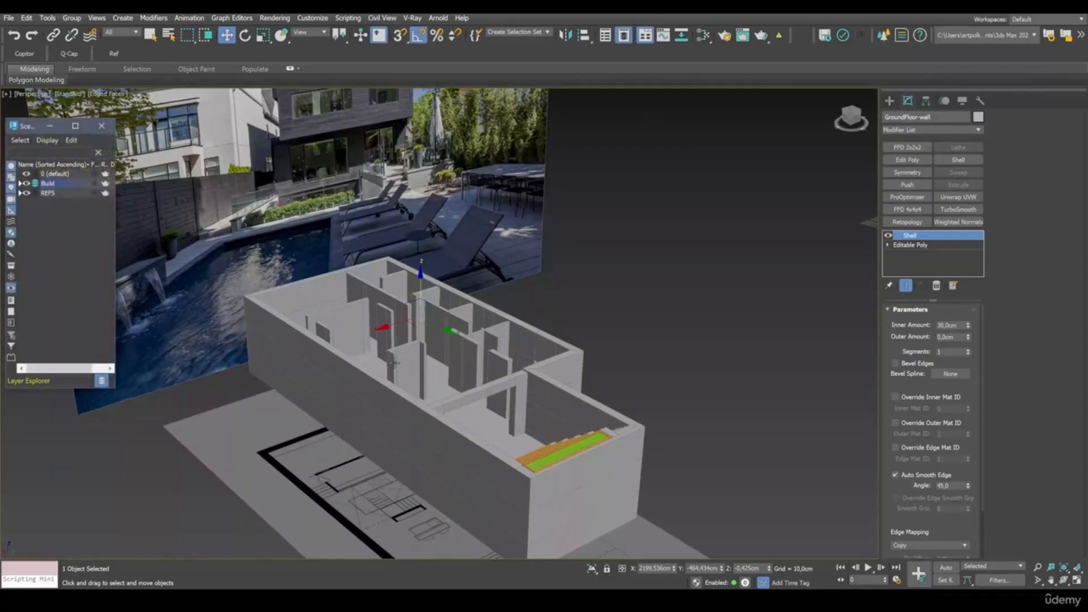
{"action": "middle_click_drag", "start_coordinate": [622, 330], "coordinate": [430, 227], "text": "alt"}
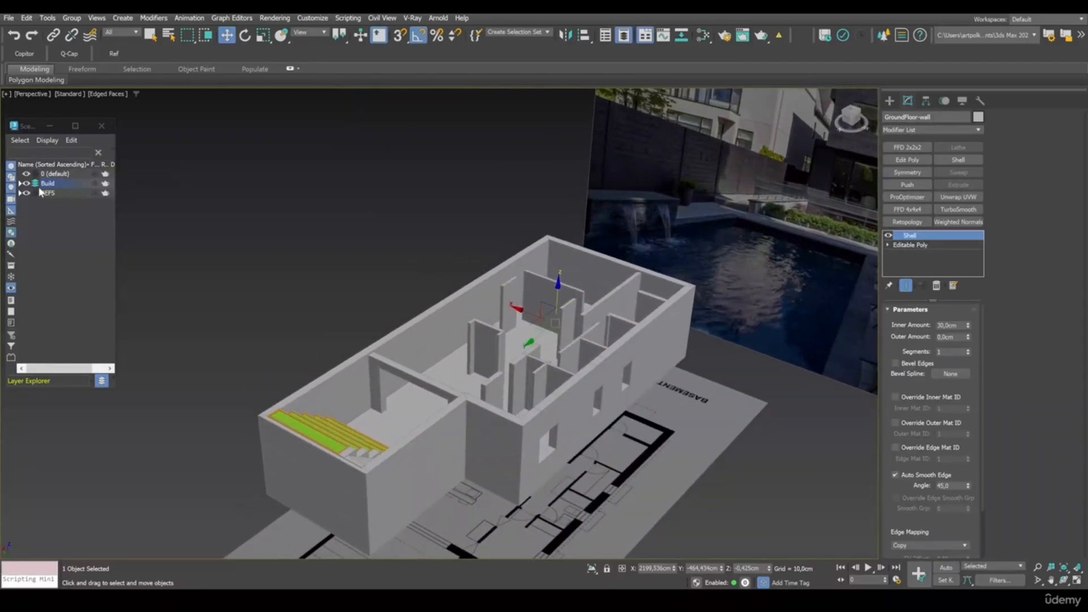
{"action": "left_click", "coordinate": [20, 184]}
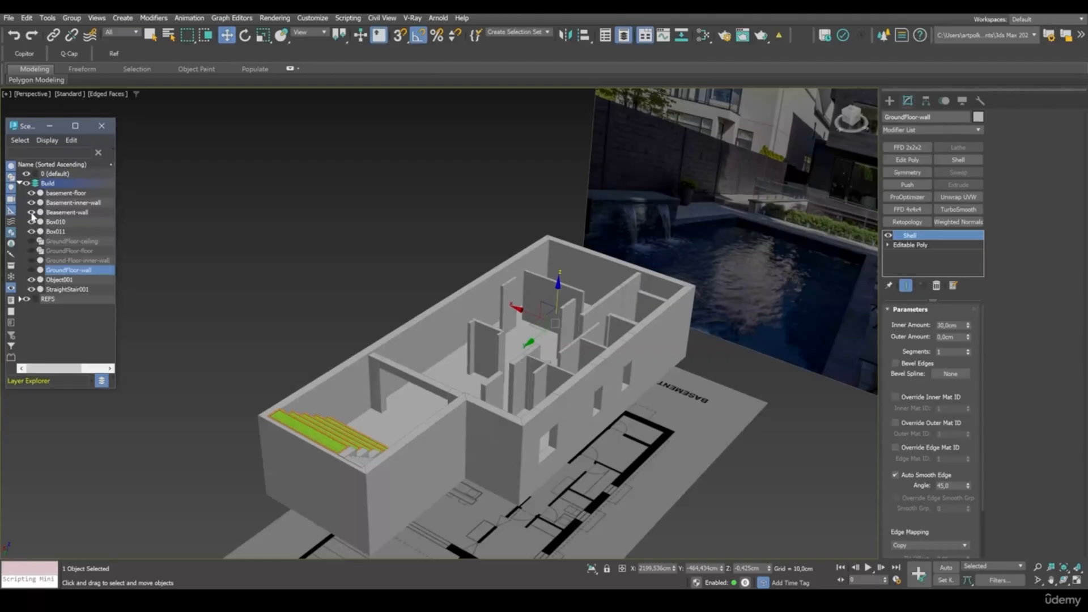
{"action": "left_click", "coordinate": [31, 251]}
{"action": "left_click", "coordinate": [31, 261]}
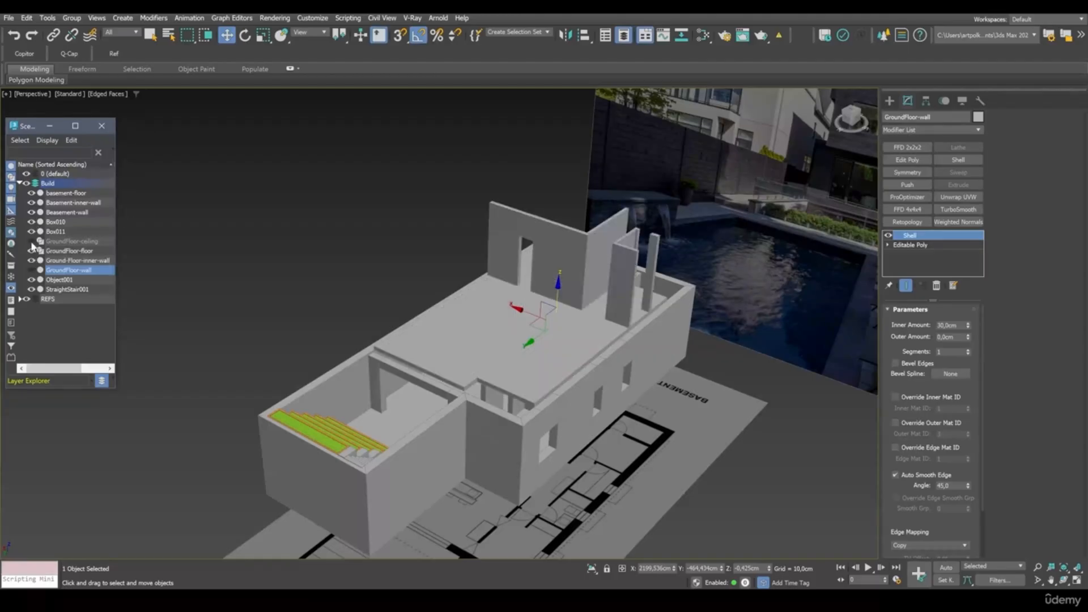
{"action": "left_click", "coordinate": [32, 241]}
{"action": "left_click", "coordinate": [31, 270]}
{"action": "left_click", "coordinate": [509, 259]}
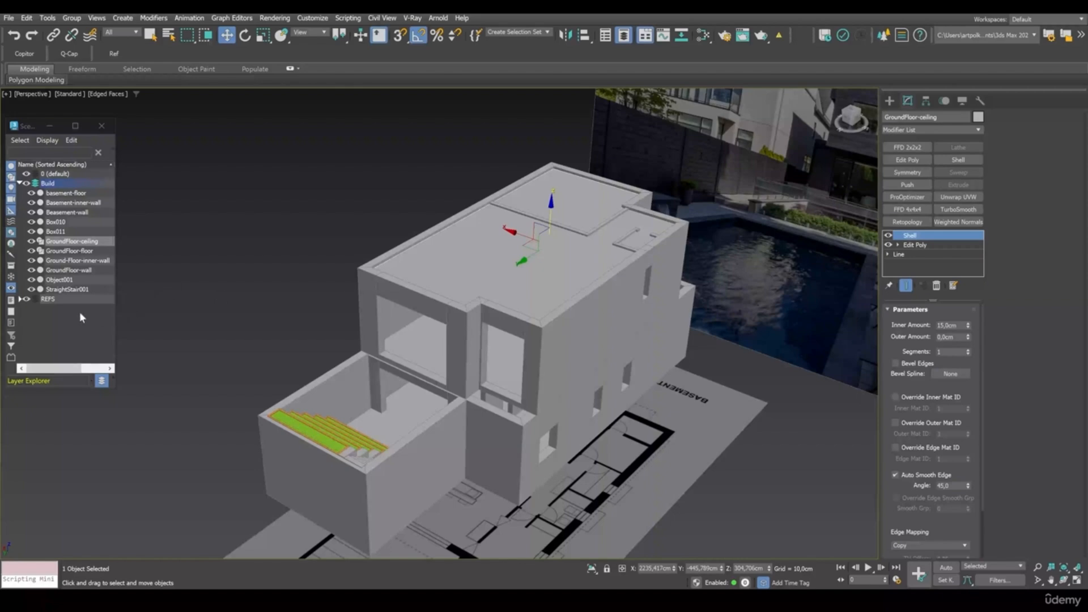
- Show the GroundFloor reference plan in the REFS layer and hide the basement plan
{"action": "left_click", "coordinate": [20, 299]}
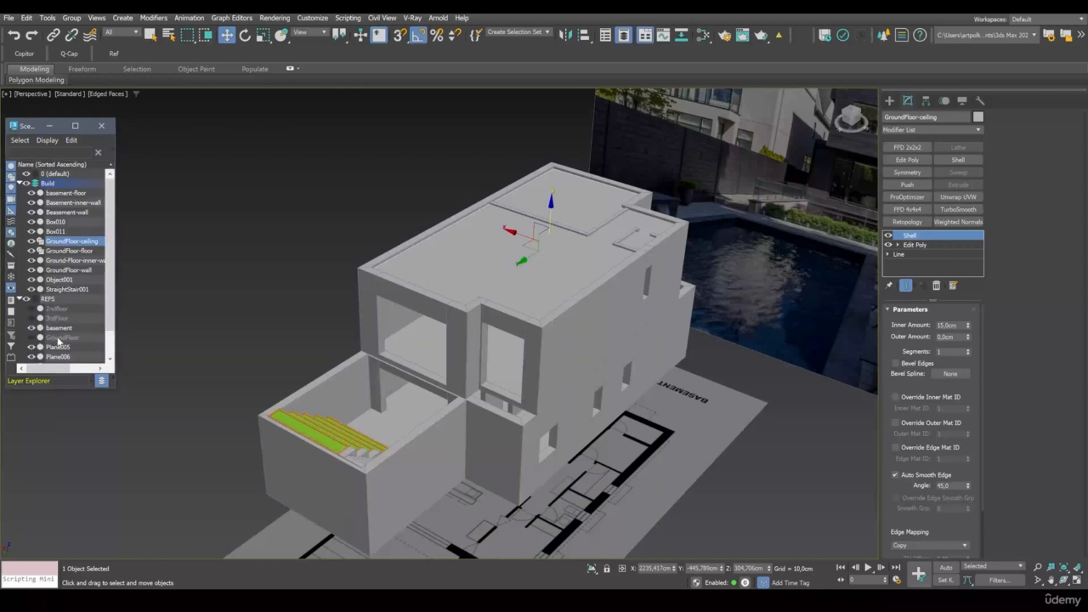
{"action": "left_click", "coordinate": [32, 338]}
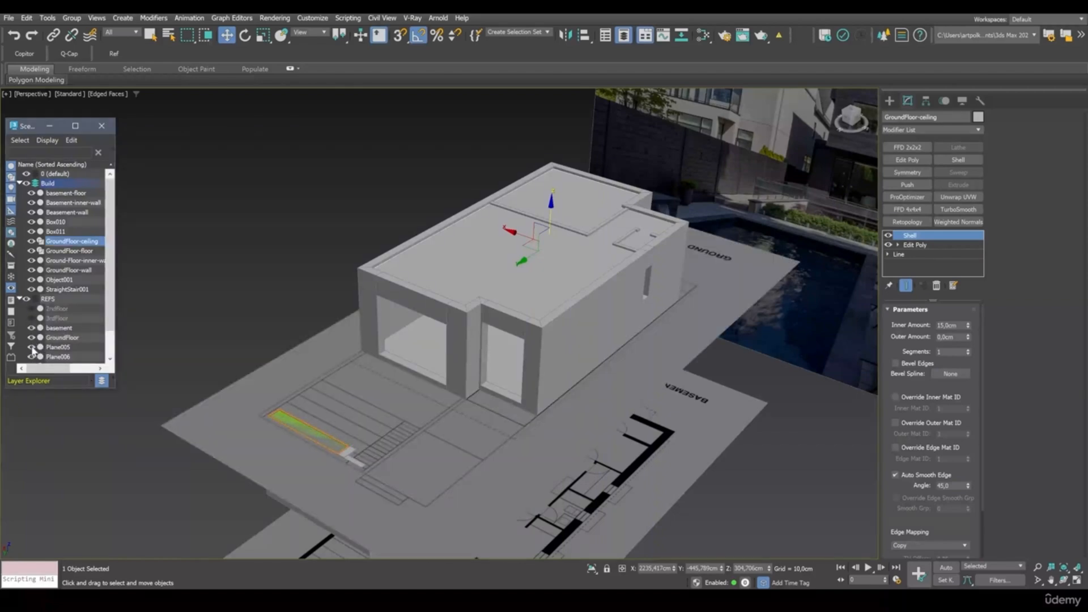
{"action": "left_click", "coordinate": [32, 329]}
- Isolate the ground floor ceiling together with the ground floor plan and show them in a full-size Top view
{"action": "middle_click_drag", "start_coordinate": [393, 413], "coordinate": [492, 445], "text": "alt"}
{"action": "left_click", "coordinate": [733, 452]}
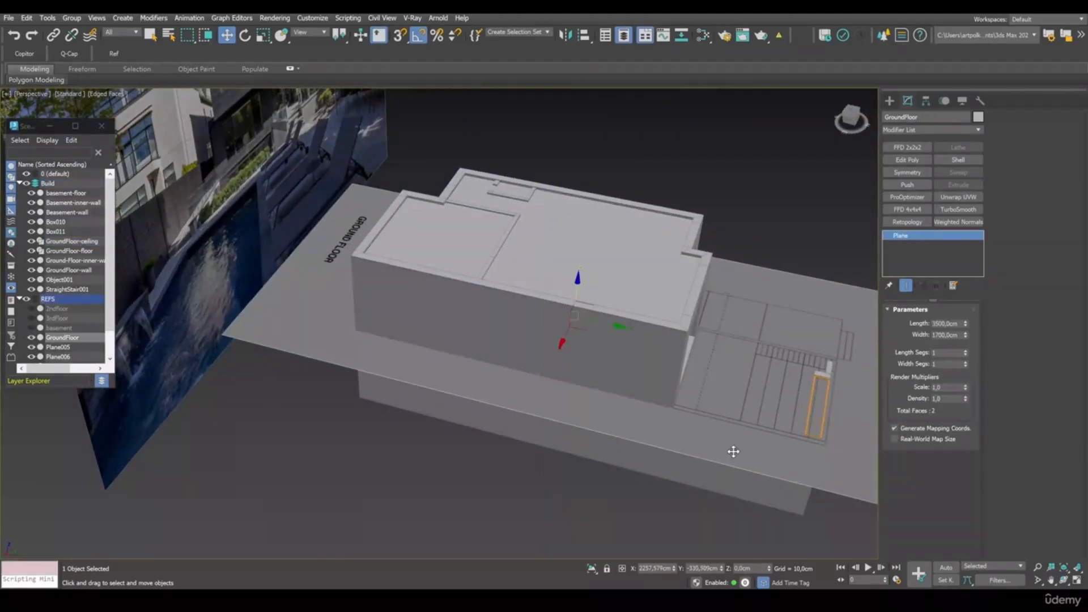
{"action": "left_click", "coordinate": [594, 259], "text": "ctrl"}
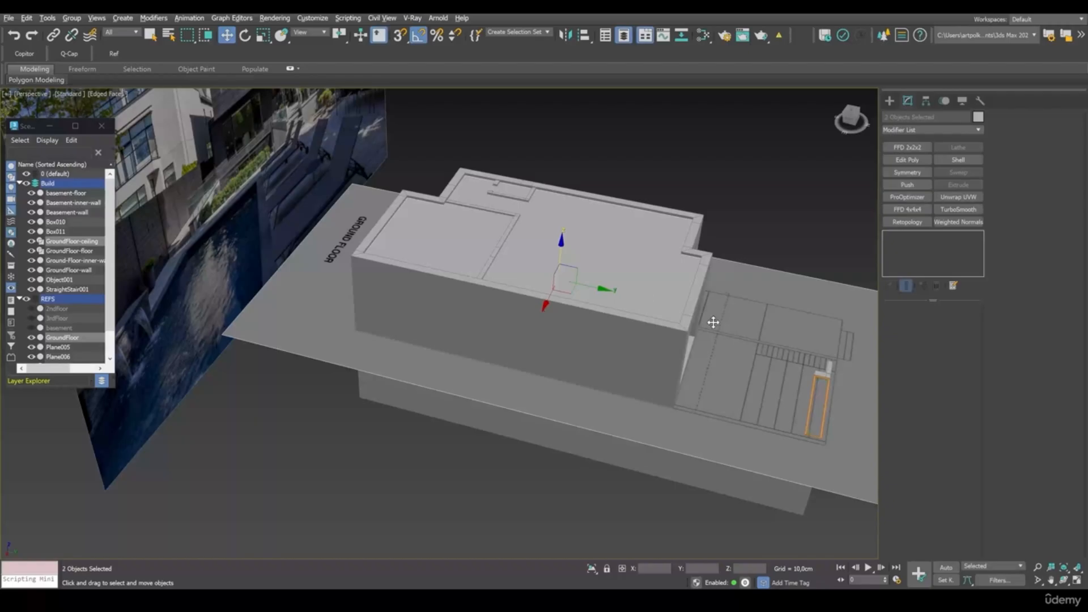
{"action": "key", "text": "alt+q"}
{"action": "key", "text": "alt+w"}
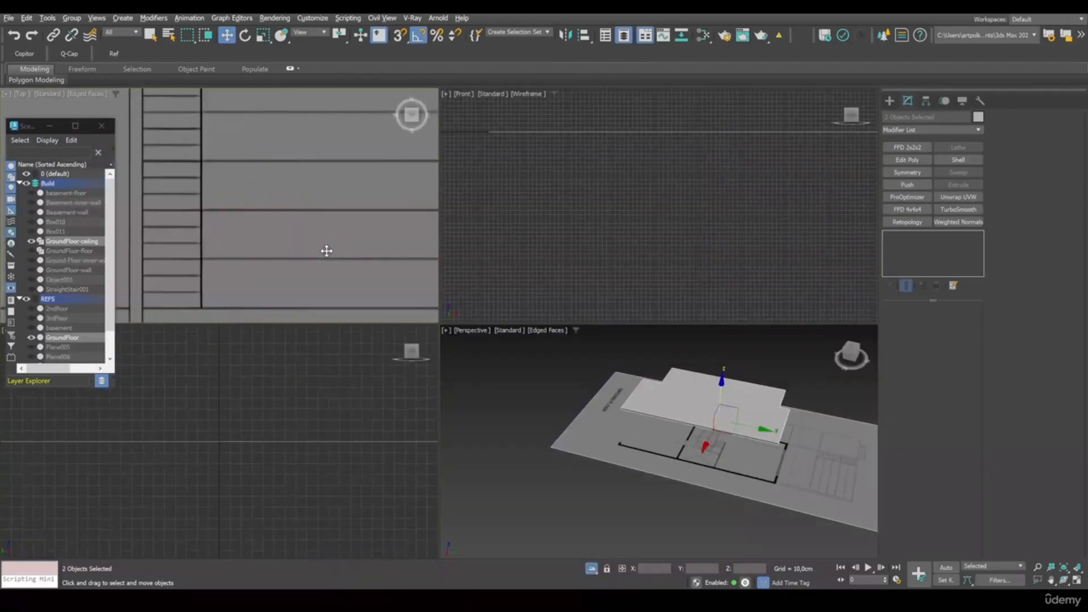
{"action": "key", "text": "alt+w"}
{"action": "scroll", "coordinate": [430, 302], "scroll_direction": "down", "scroll_amount": 10}
{"action": "scroll", "coordinate": [474, 369], "scroll_direction": "up", "scroll_amount": 8}
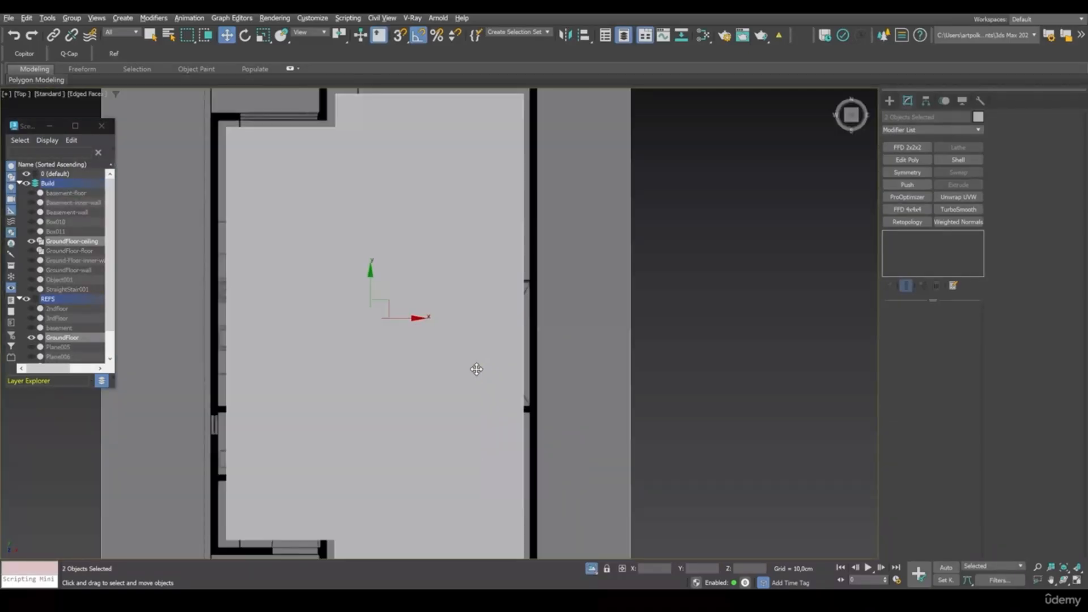
- Refine the ground floor ceiling's base line with two new vertices where the stairwell's two side walls meet the outer wall
{"action": "left_click", "coordinate": [477, 372]}
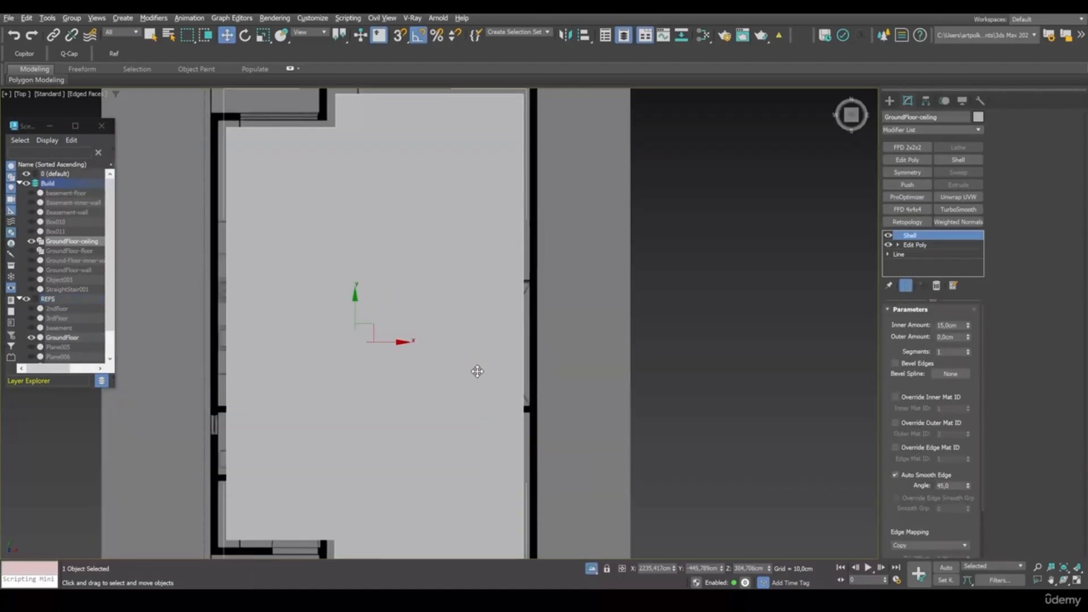
{"action": "left_click", "coordinate": [898, 256]}
{"action": "scroll", "coordinate": [598, 335], "scroll_direction": "down", "scroll_amount": 3}
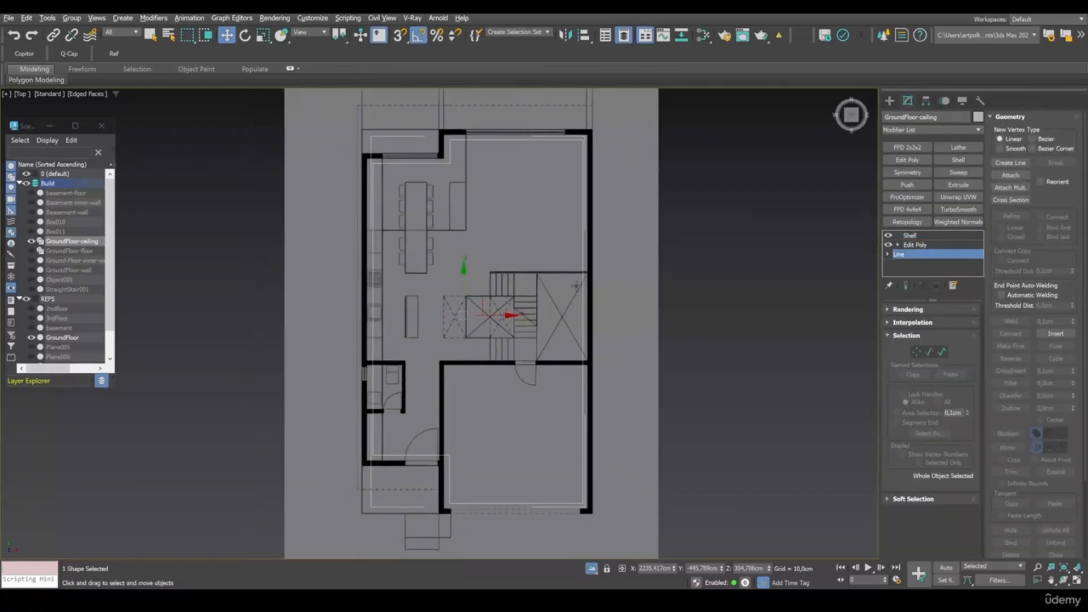
{"action": "scroll", "coordinate": [576, 286], "scroll_direction": "up", "scroll_amount": 2}
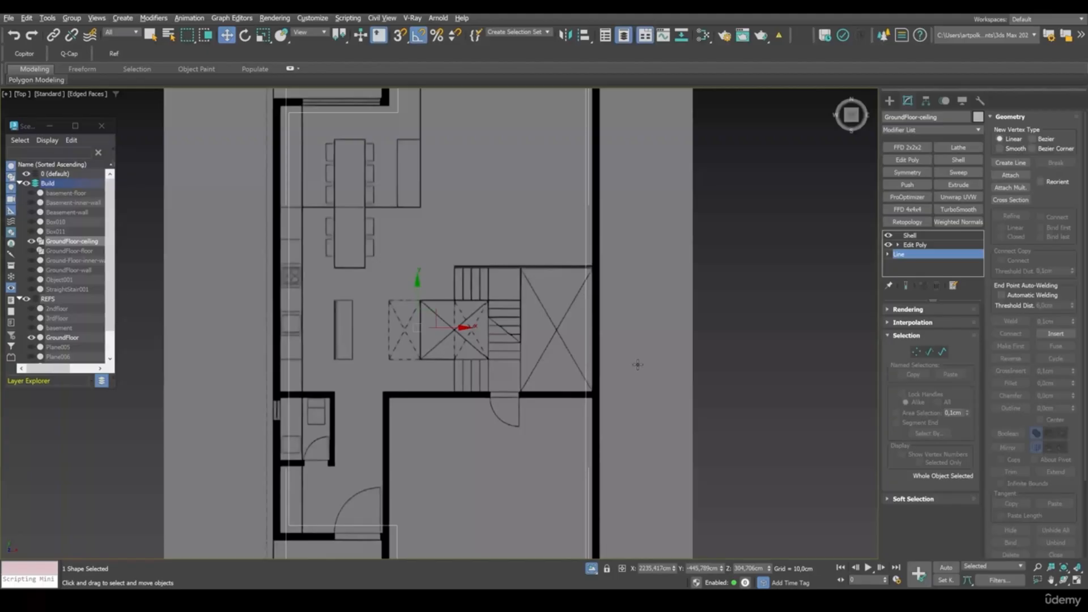
{"action": "left_click", "coordinate": [916, 352]}
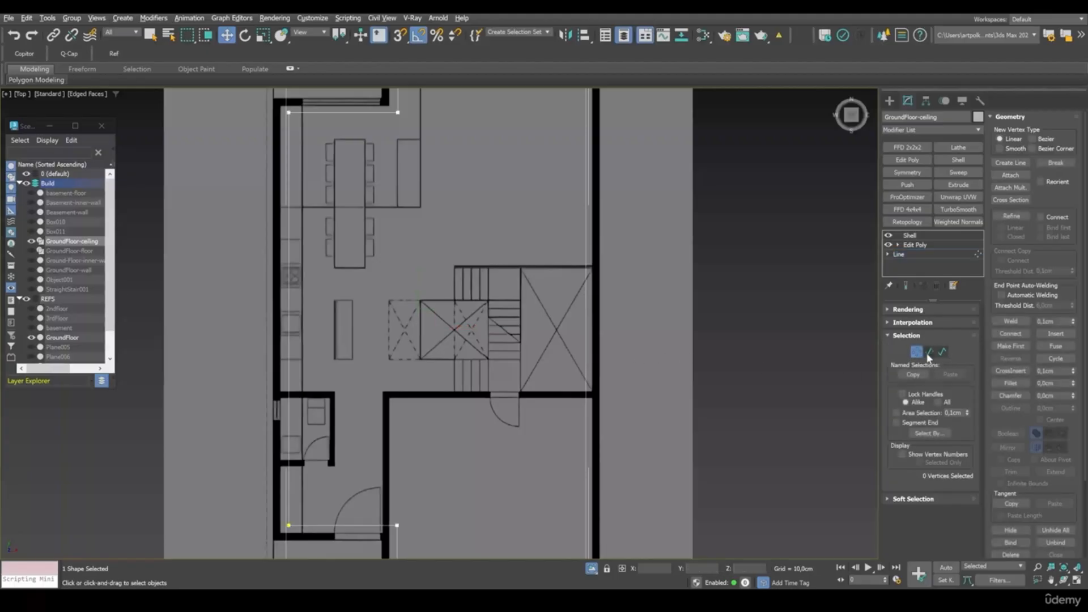
{"action": "left_click", "coordinate": [1012, 218]}
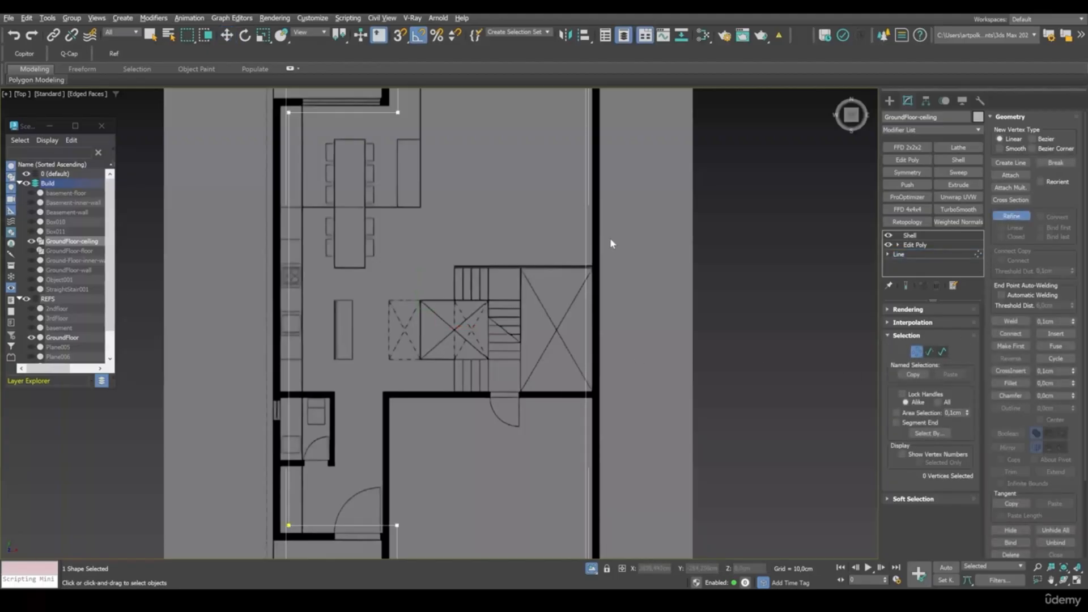
{"action": "left_click", "coordinate": [586, 265]}
{"action": "right_click", "coordinate": [669, 351]}
- Move the line segment between the new vertices inward to the stair's outer edge, cutting the stairwell opening into the shelled ceiling
{"action": "key", "text": "2"}
{"action": "left_click", "coordinate": [587, 352]}
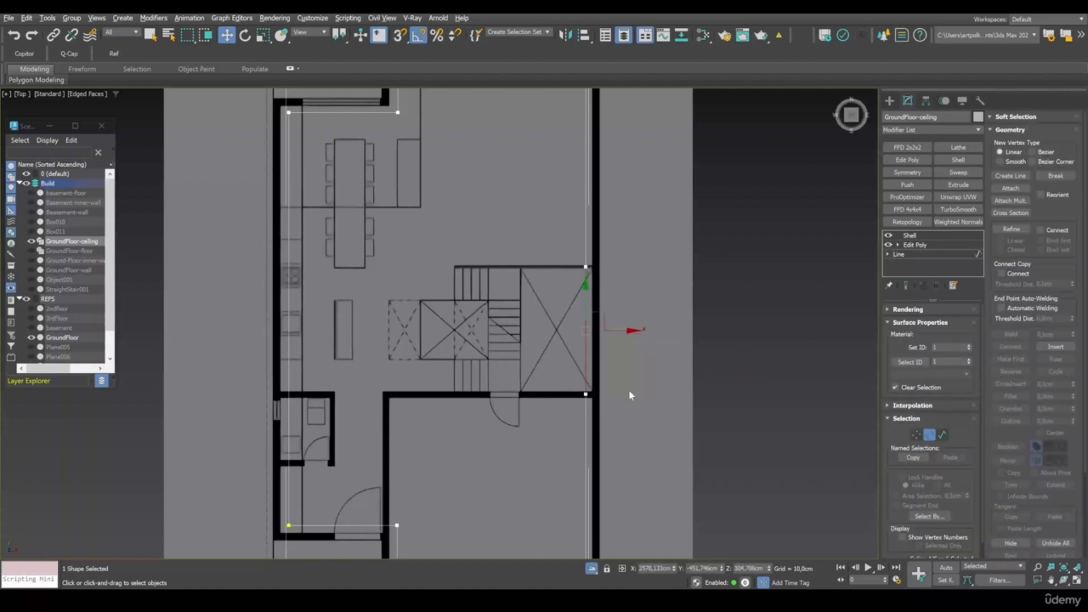
{"action": "middle_click_drag", "start_coordinate": [622, 395], "coordinate": [661, 391]}
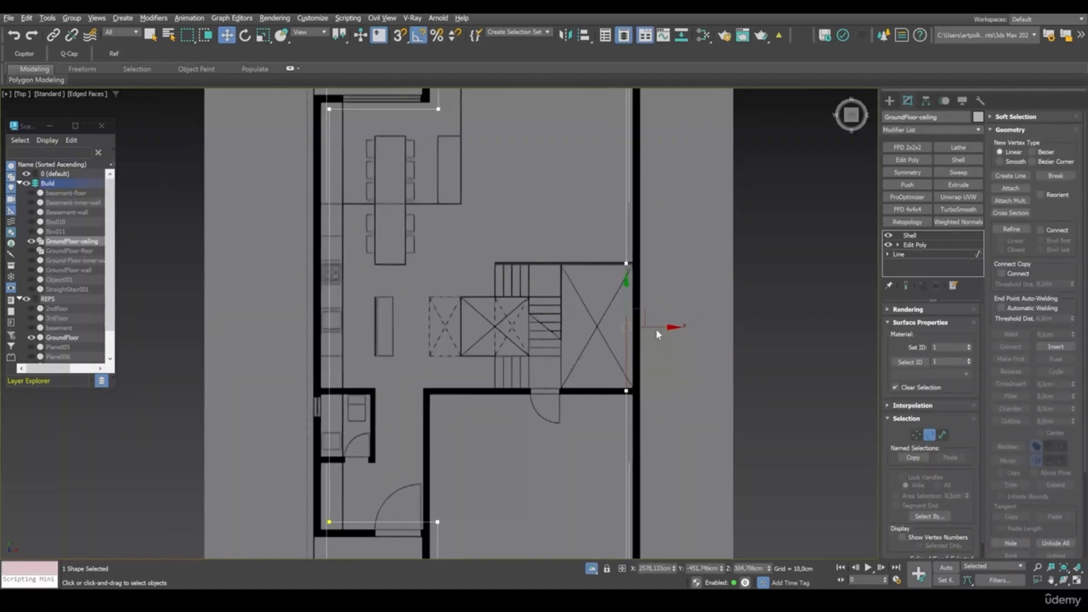
{"action": "left_click_drag", "start_coordinate": [656, 326], "coordinate": [523, 334]}
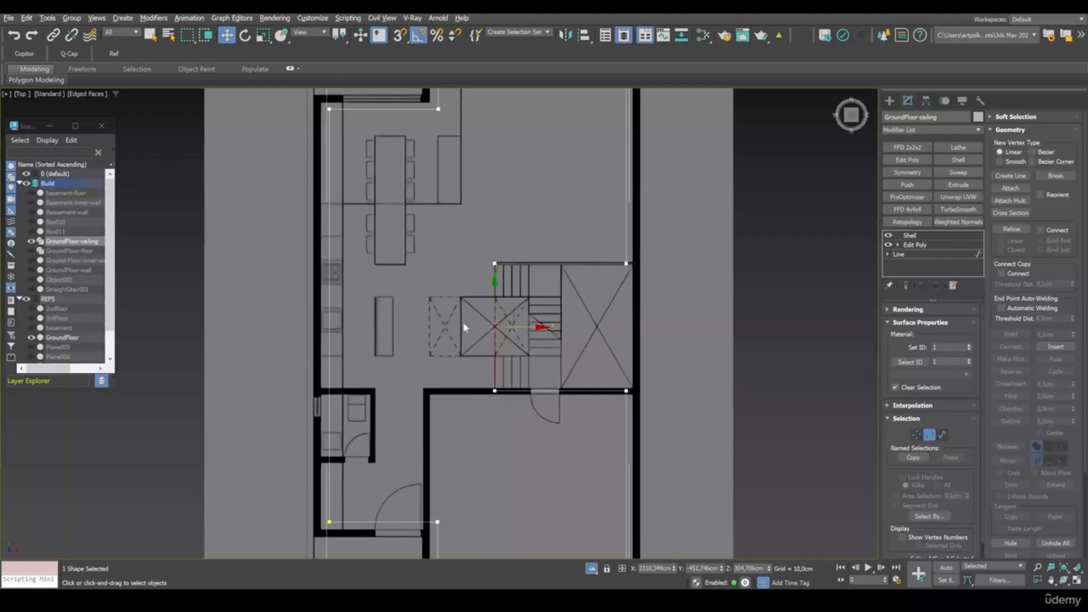
{"action": "middle_click_drag", "start_coordinate": [550, 377], "coordinate": [597, 375]}
{"action": "scroll", "coordinate": [508, 299], "scroll_direction": "up", "scroll_amount": 2}
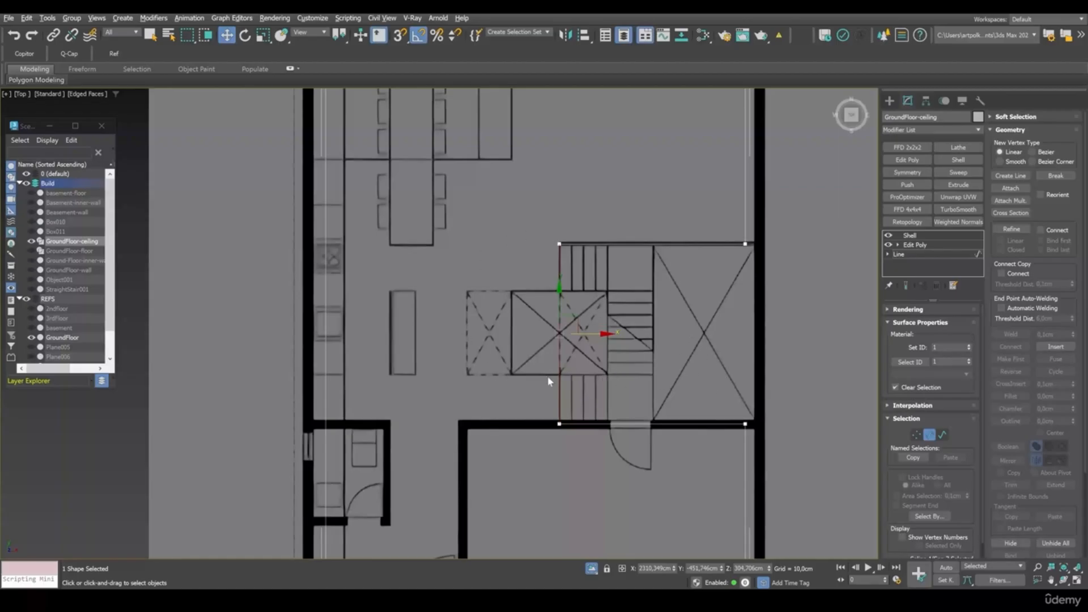
{"action": "scroll", "coordinate": [549, 379], "scroll_direction": "down", "scroll_amount": 2}
{"action": "scroll", "coordinate": [531, 389], "scroll_direction": "down", "scroll_amount": 2}
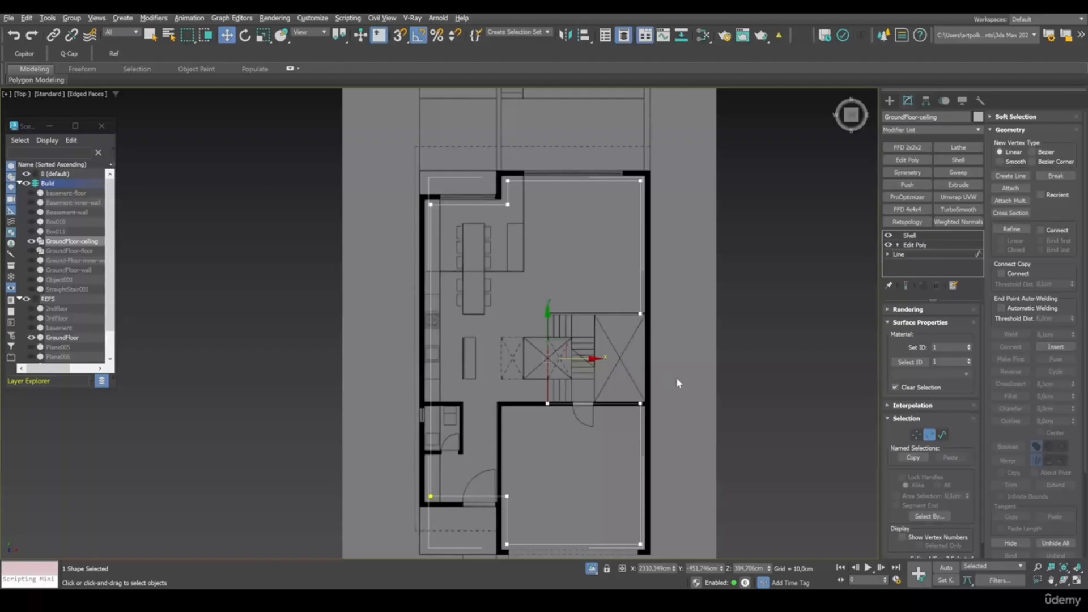
{"action": "left_click", "coordinate": [929, 434]}
{"action": "left_click", "coordinate": [926, 235]}
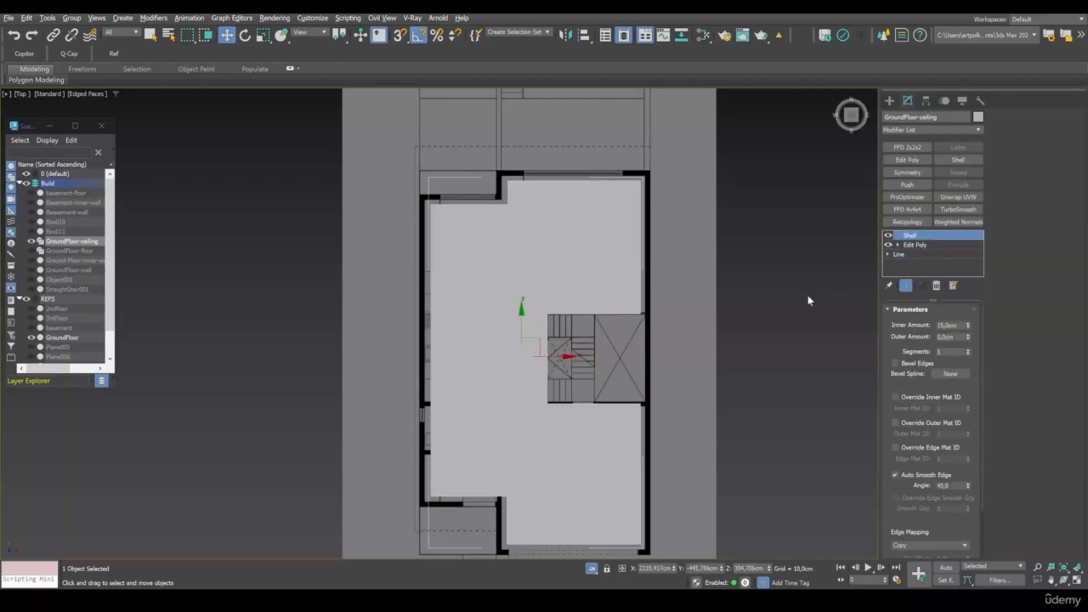
- End the isolation in a full-size Perspective view and look at the ceiling on the complete house
{"action": "key", "text": "alt+w"}
{"action": "key", "text": "alt+w"}
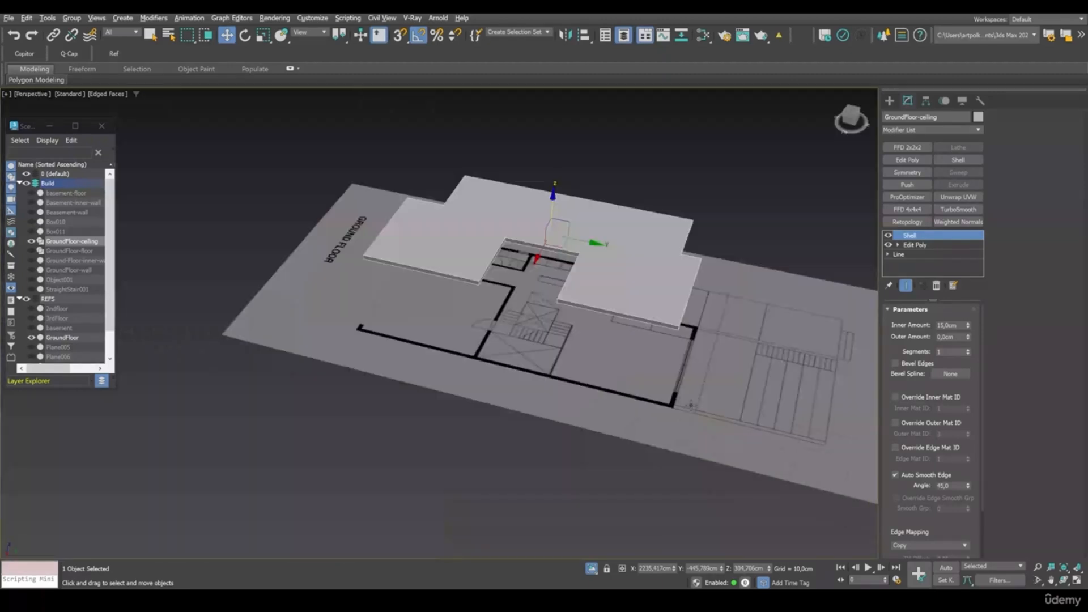
{"action": "scroll", "coordinate": [669, 394], "scroll_direction": "up", "scroll_amount": 1}
{"action": "left_click", "coordinate": [593, 570]}
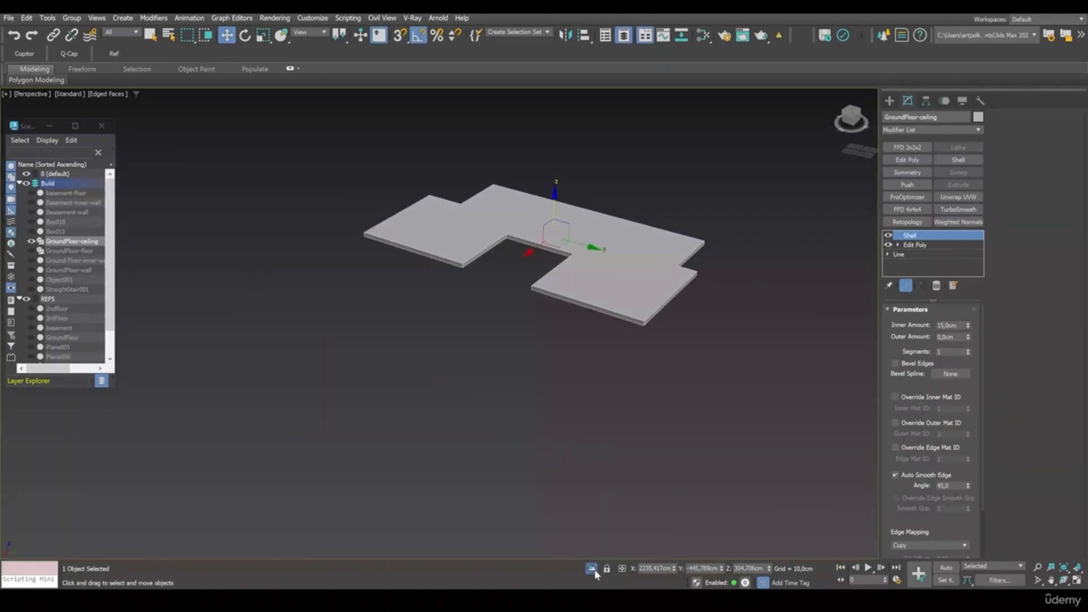
{"action": "middle_click_drag", "start_coordinate": [596, 361], "coordinate": [577, 407], "text": "alt"}
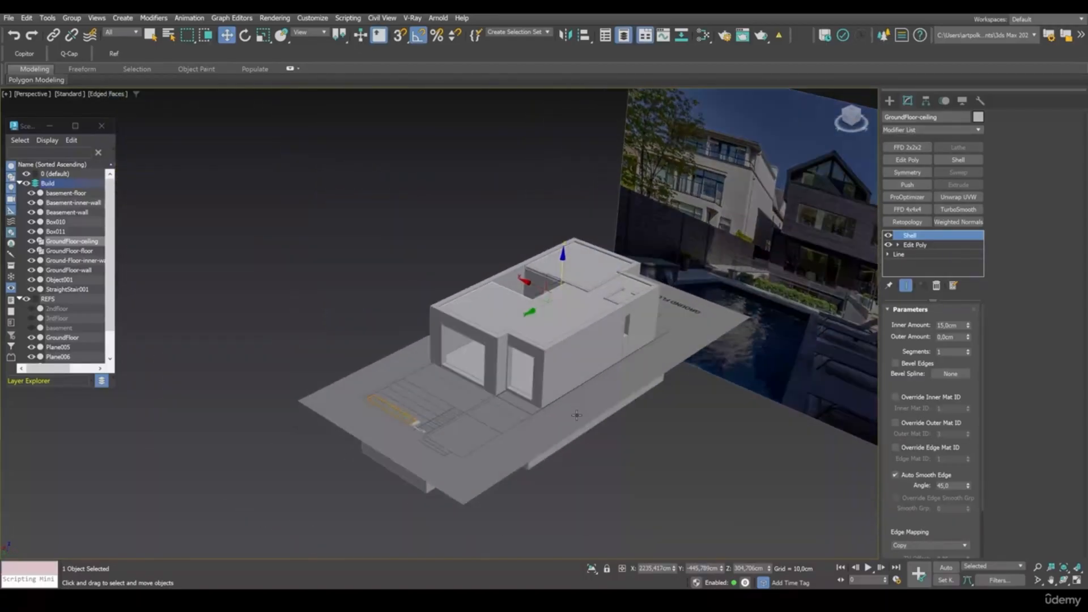
- Raise the GroundFloor reference plan vertically and lower it again to the base of the ground floor walls
{"action": "left_click", "coordinate": [544, 433]}
{"action": "left_click_drag", "start_coordinate": [539, 332], "coordinate": [550, 261]}
{"action": "scroll", "coordinate": [550, 261], "scroll_direction": "up", "scroll_amount": 6}
{"action": "scroll", "coordinate": [554, 359], "scroll_direction": "down", "scroll_amount": 3}
{"action": "scroll", "coordinate": [578, 297], "scroll_direction": "up", "scroll_amount": 2}
{"action": "left_click_drag", "start_coordinate": [581, 281], "coordinate": [576, 391]}
{"action": "scroll", "coordinate": [593, 400], "scroll_direction": "down", "scroll_amount": 4}
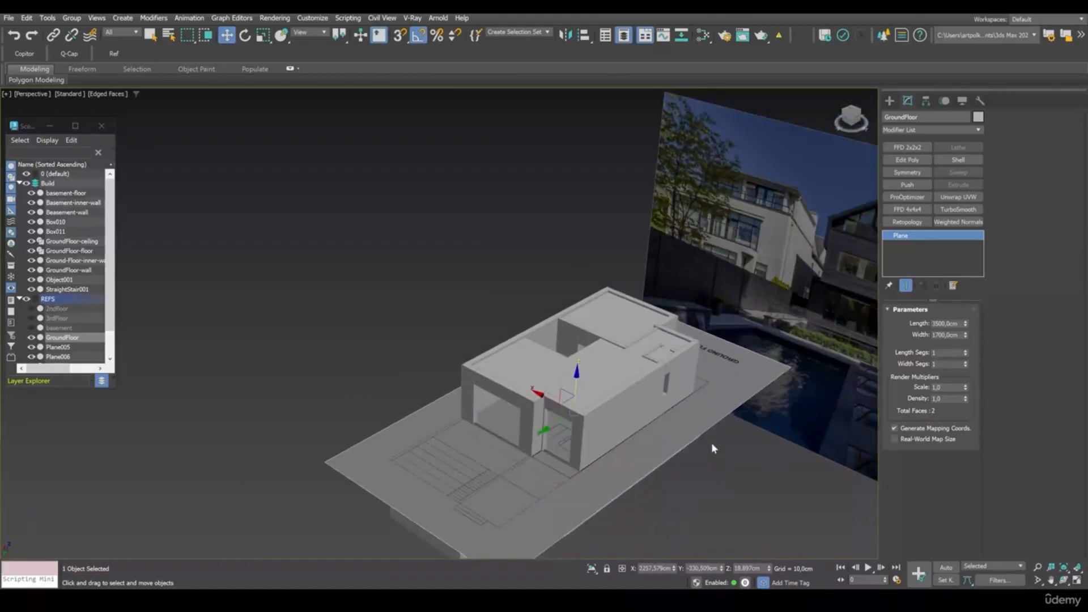
- Compare the modelled house with the exterior reference photo, examining the upper floors of the rear facade
{"action": "middle_click_drag", "start_coordinate": [594, 400], "coordinate": [510, 396], "text": "alt"}
{"action": "scroll", "coordinate": [648, 255], "scroll_direction": "up", "scroll_amount": 5}
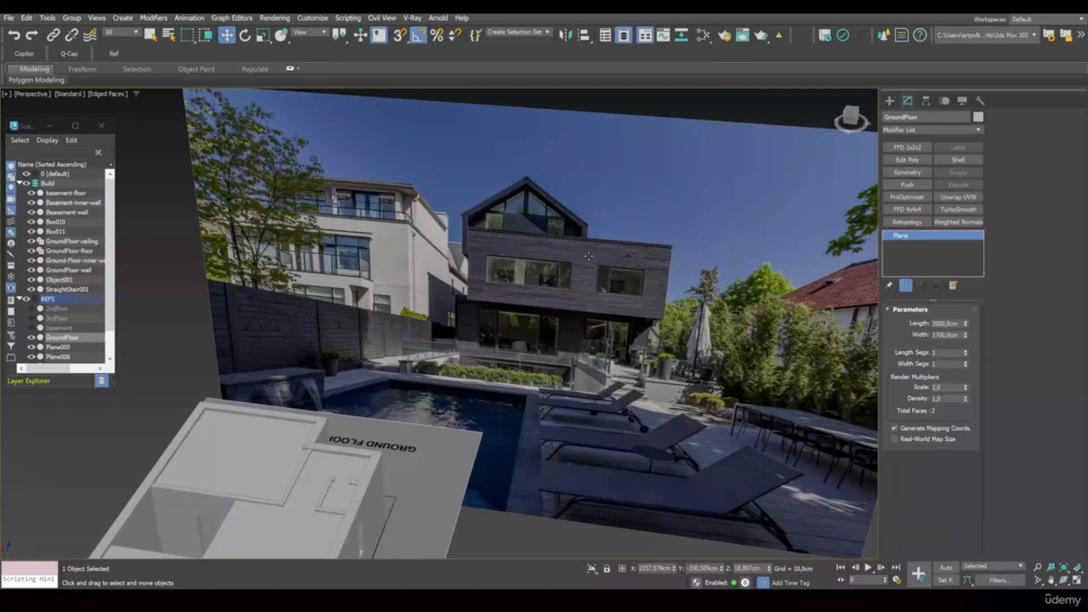
{"action": "scroll", "coordinate": [451, 214], "scroll_direction": "down", "scroll_amount": 4}
{"action": "middle_click_drag", "start_coordinate": [451, 214], "coordinate": [613, 265], "text": "alt"}
{"action": "scroll", "coordinate": [613, 265], "scroll_direction": "up", "scroll_amount": 2}
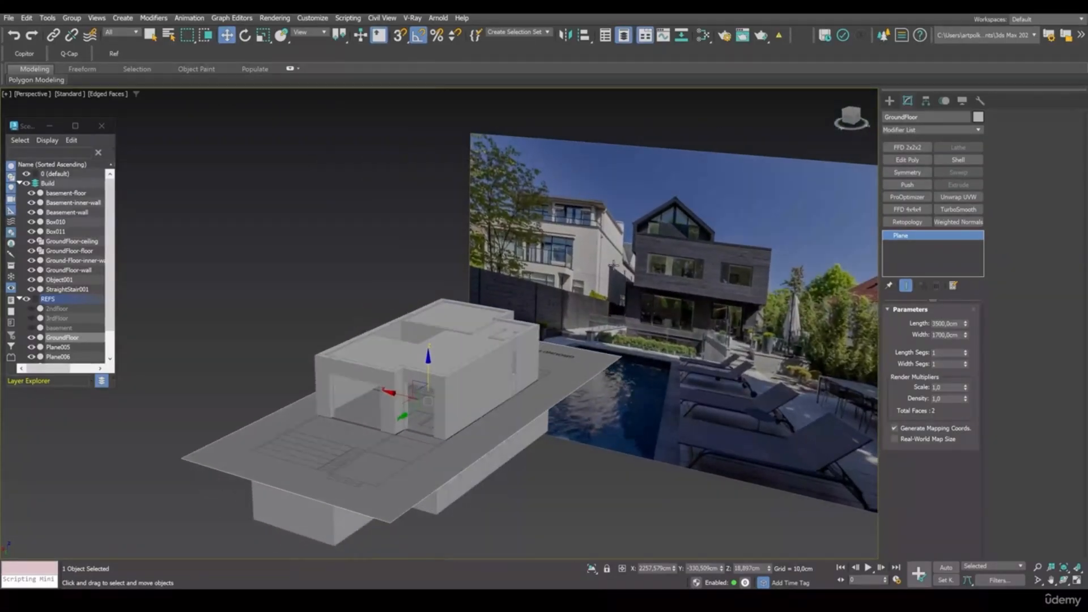